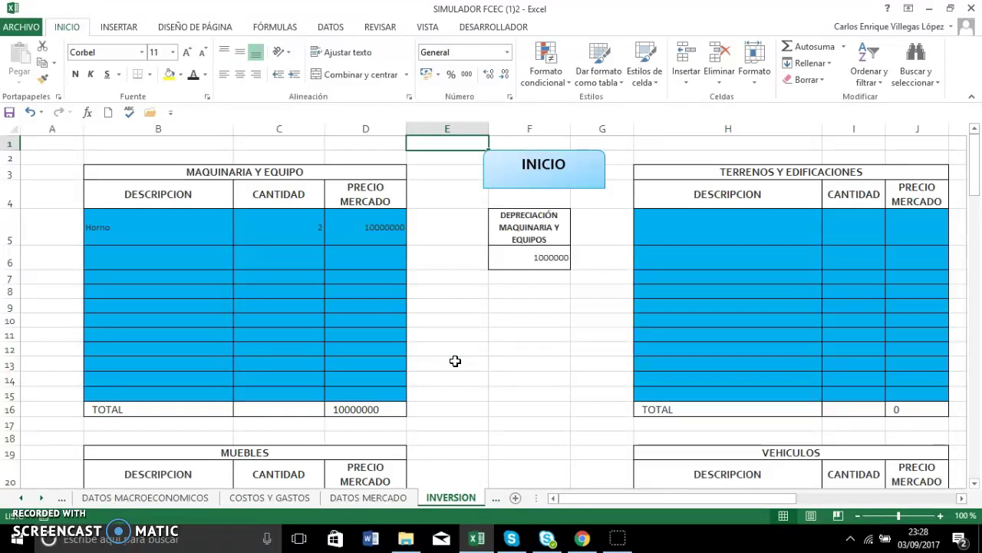
# Examine the MAQUINARIA Y EQUIPO table on the INVERSION sheet, from its title to the first description entry.
pyautogui.press('Down')
pyautogui.press('Down')
pyautogui.press('Down')
pyautogui.press('Down')
pyautogui.press('Down')
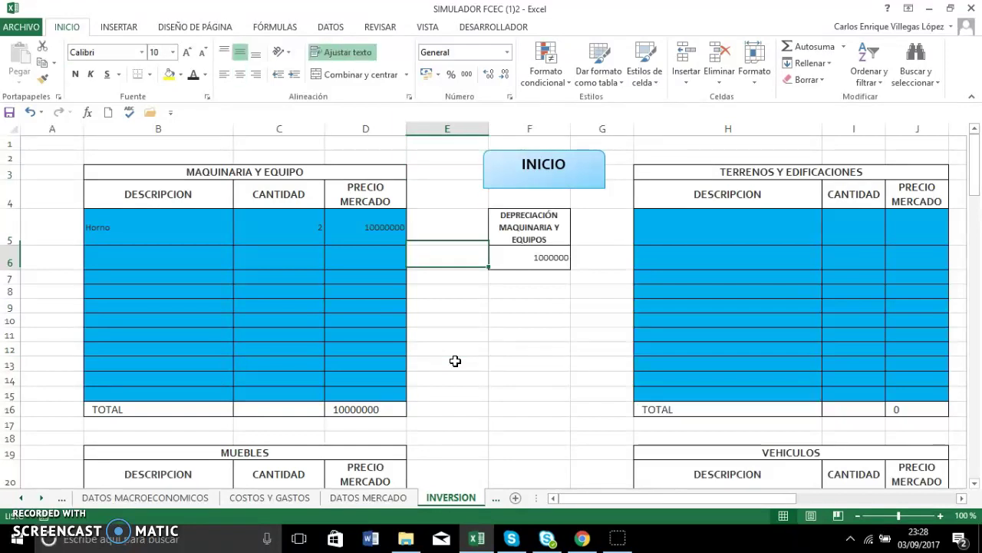
pyautogui.press('Up')
pyautogui.press('Left')
pyautogui.press('Left')
pyautogui.press('Left')
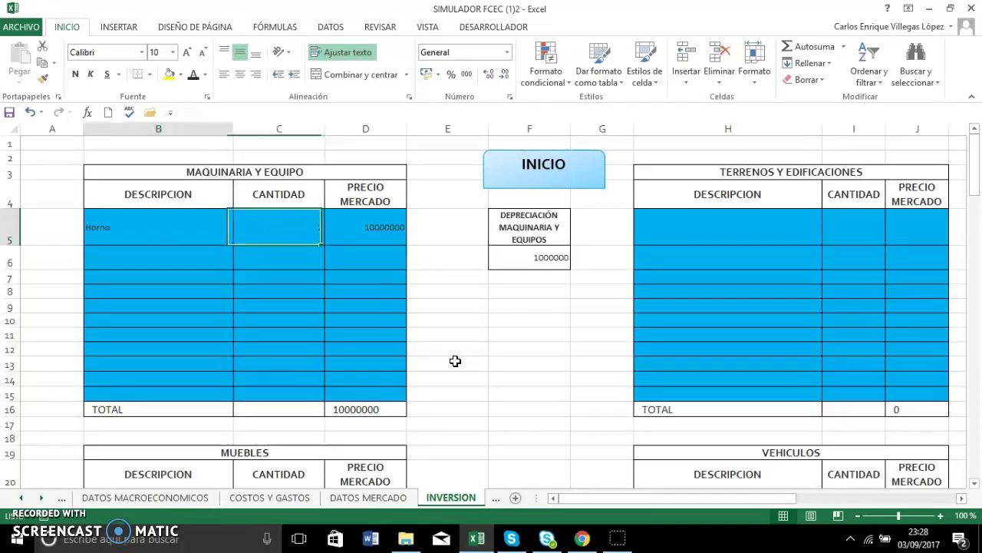
pyautogui.press('Up')
pyautogui.press('Up')
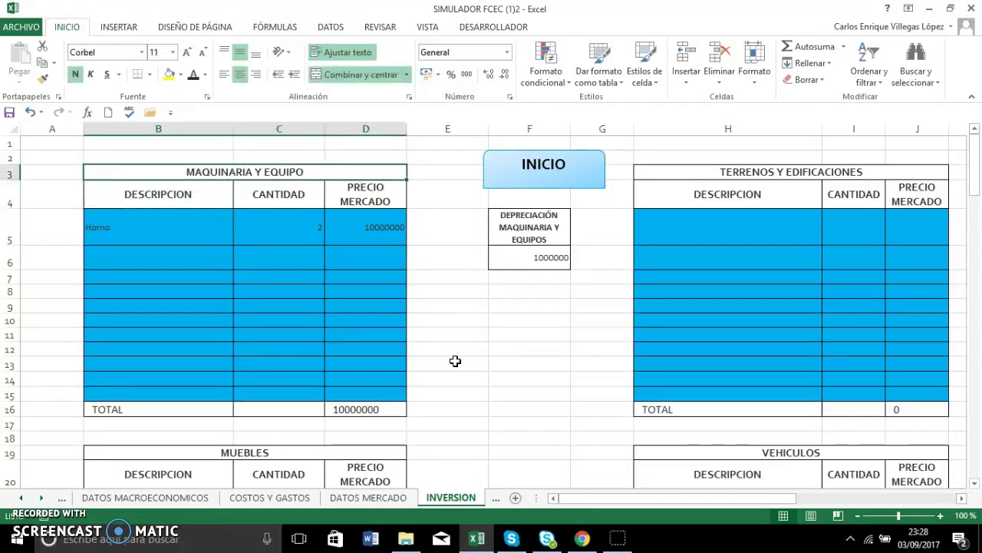
pyautogui.press('Down')
pyautogui.press('Down')
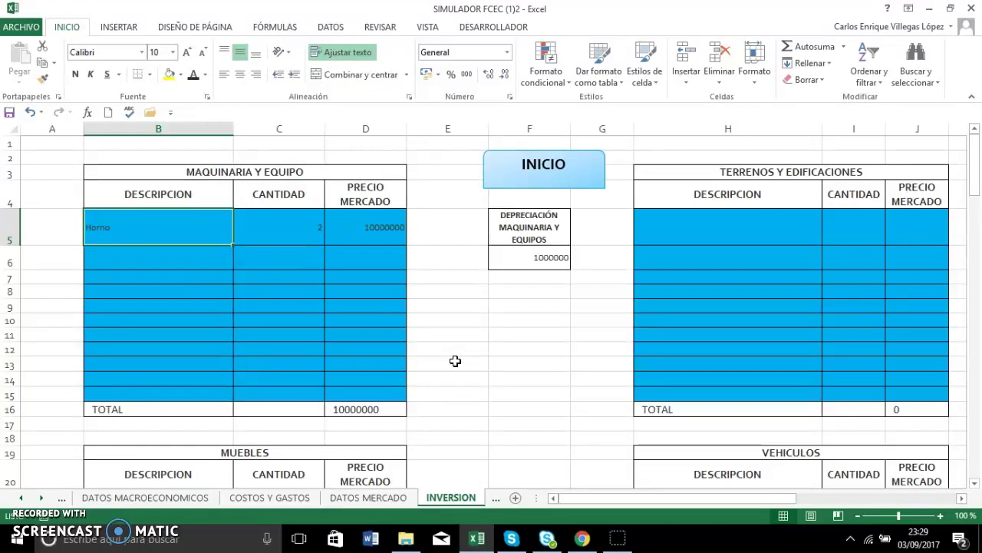
# Review the description, quantity and market price input cells of the MAQUINARIA Y EQUIPO table.
pyautogui.moveTo(158, 224); pyautogui.dragTo(148, 346)
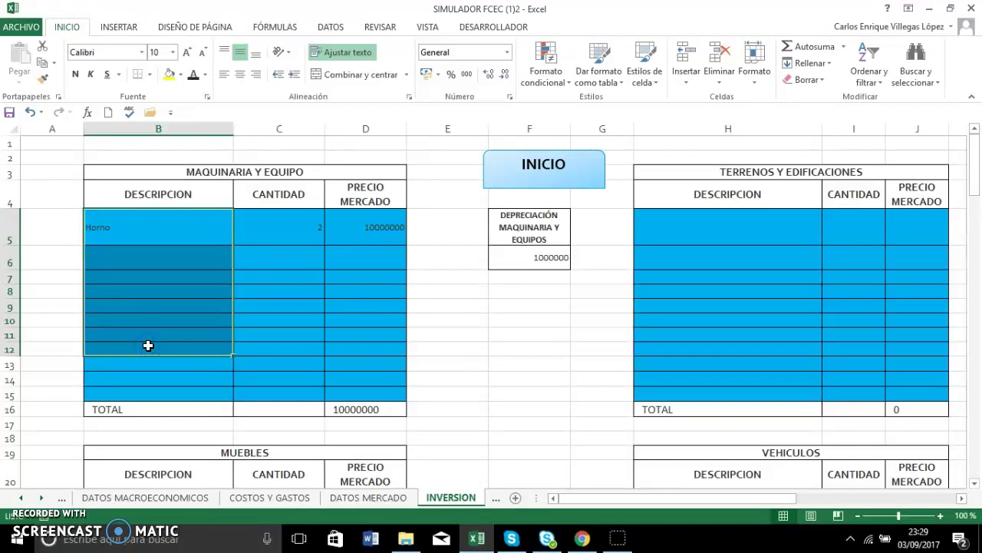
pyautogui.click(142, 235)
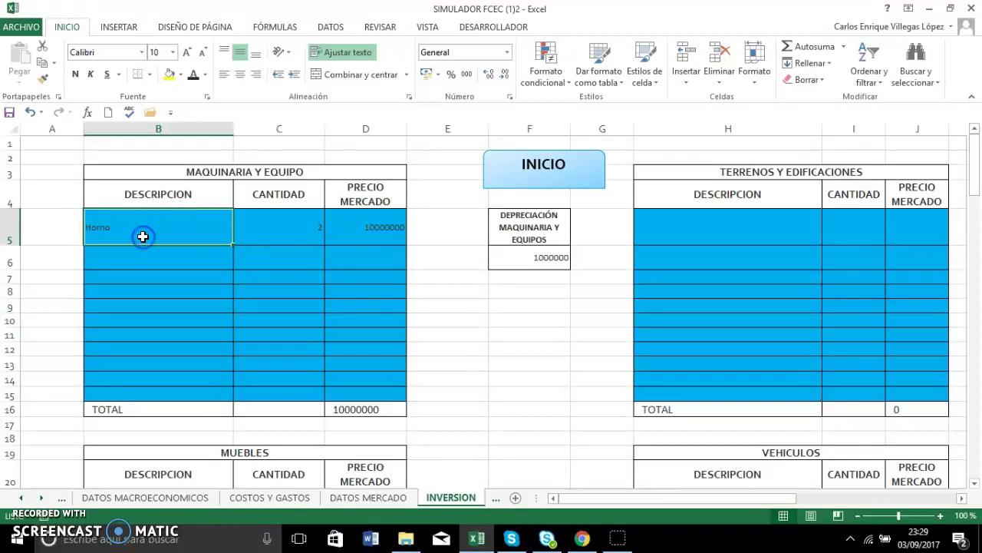
pyautogui.moveTo(147, 222); pyautogui.dragTo(143, 332)
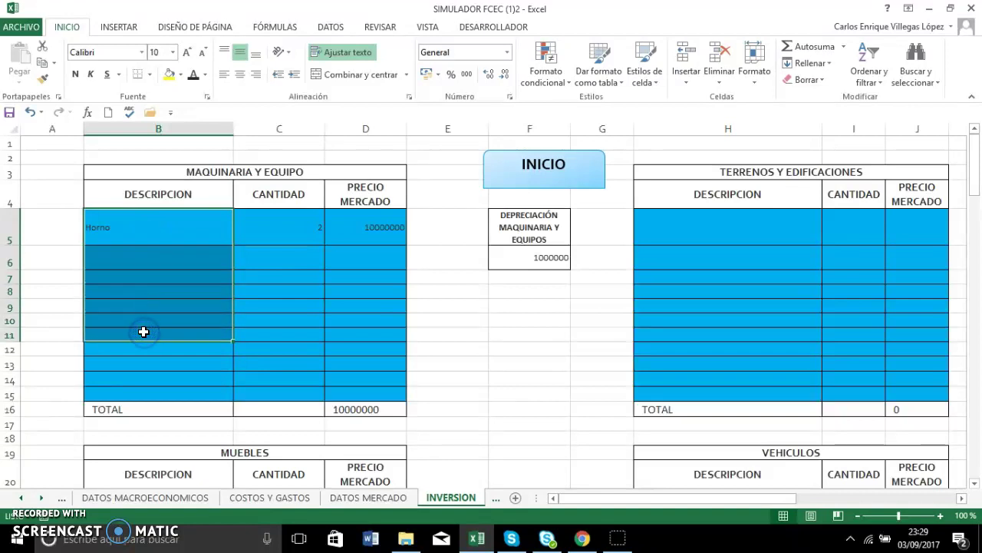
pyautogui.click(129, 237)
pyautogui.click(122, 257)
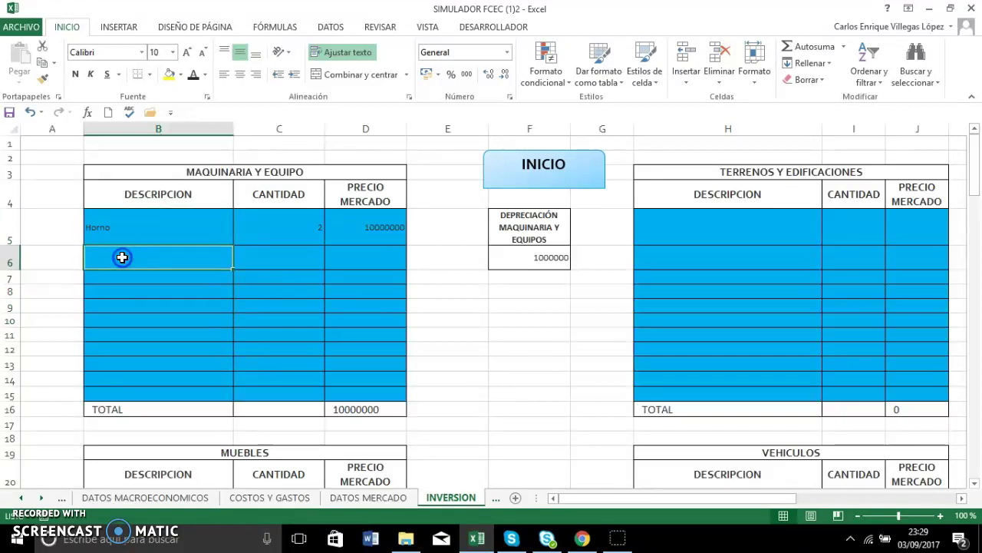
pyautogui.click(122, 273)
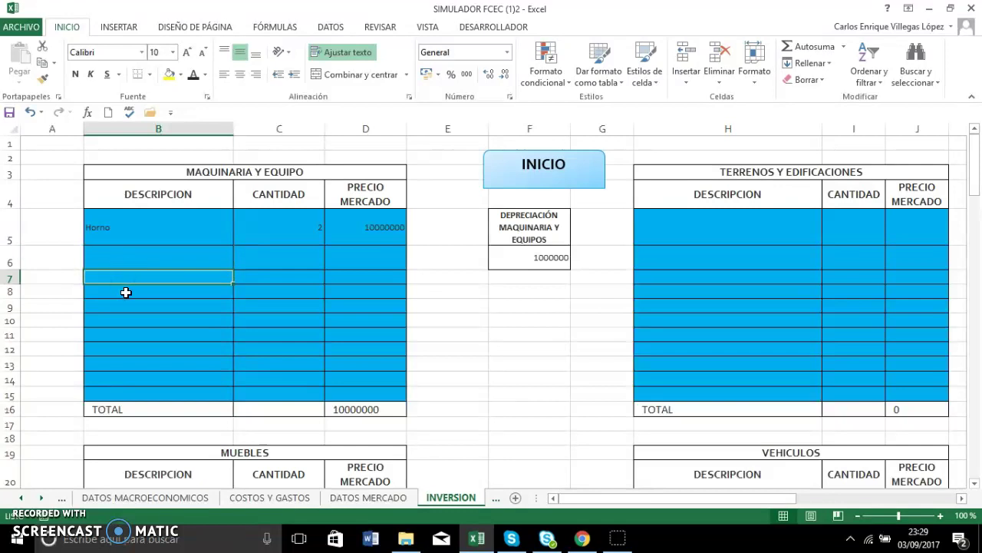
pyautogui.press('Return')
pyautogui.click(129, 290)
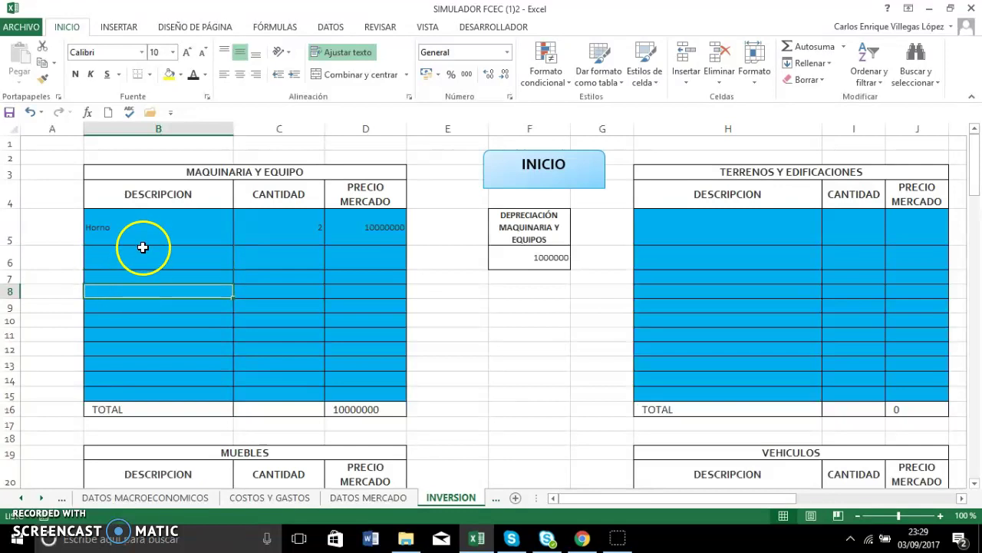
pyautogui.moveTo(146, 226); pyautogui.dragTo(153, 336)
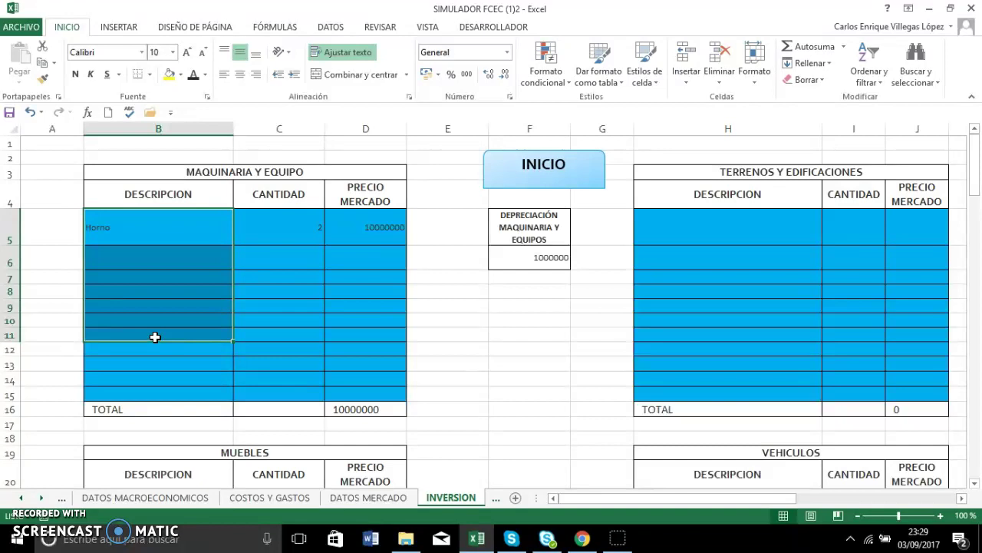
pyautogui.moveTo(283, 235); pyautogui.dragTo(280, 315)
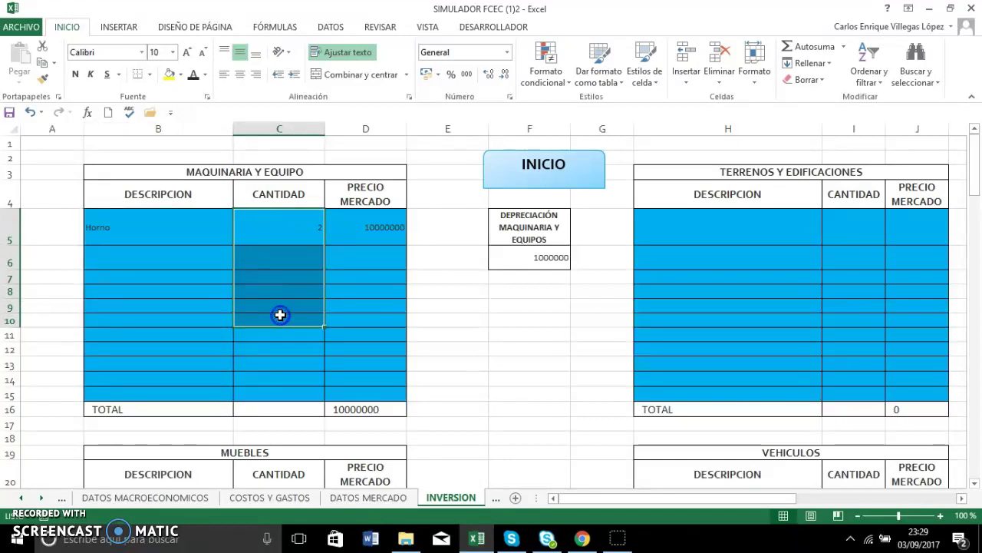
pyautogui.click(376, 221)
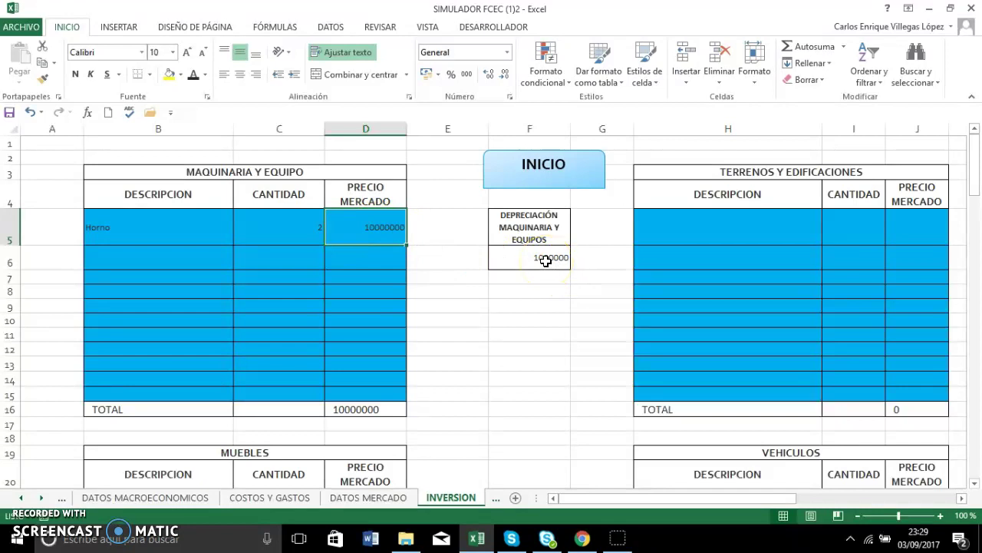
# Review the input cells of the TERRENOS Y EDIFICACIONES table and its separate TERRENOS Y EDIFICACIONES result cell.
pyautogui.click(961, 498)
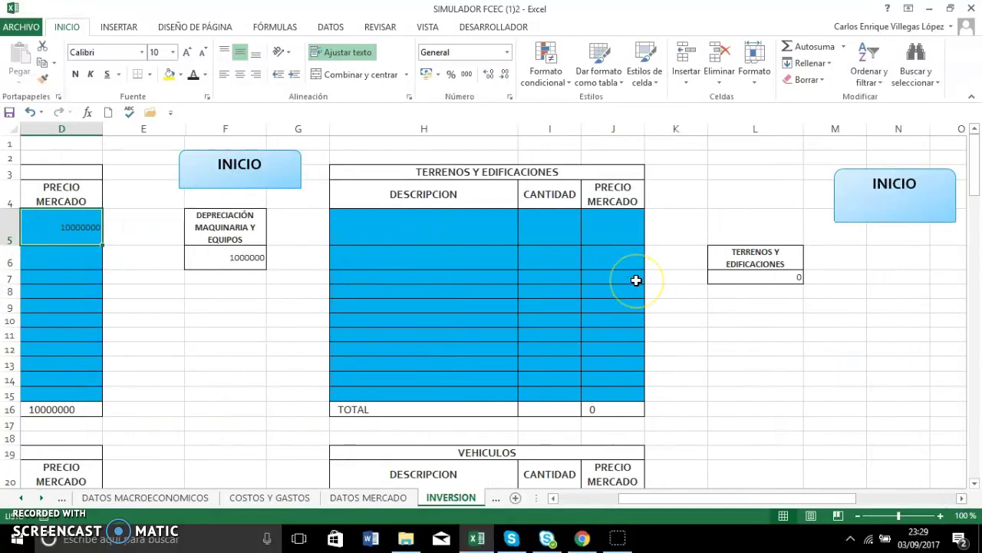
pyautogui.click(428, 224)
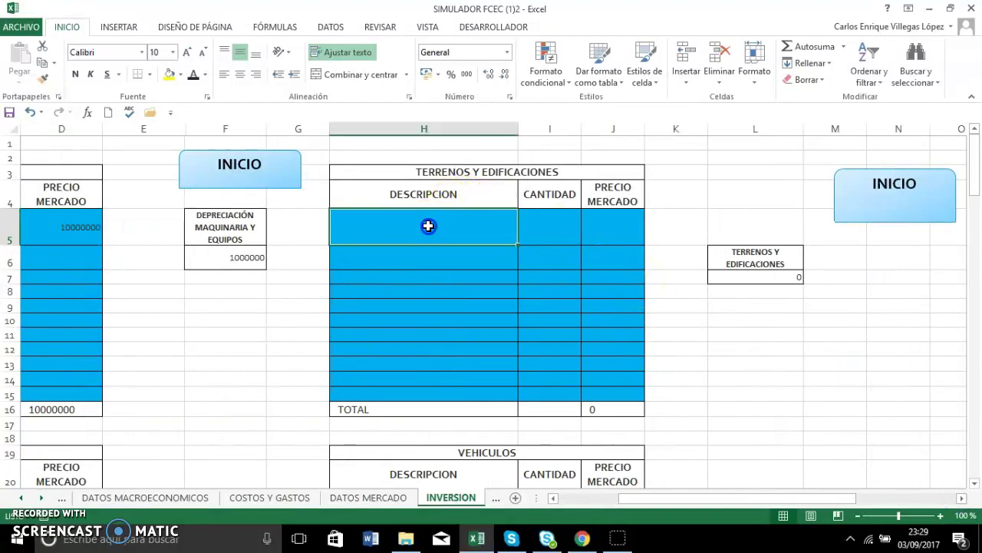
pyautogui.moveTo(428, 225); pyautogui.dragTo(596, 224)
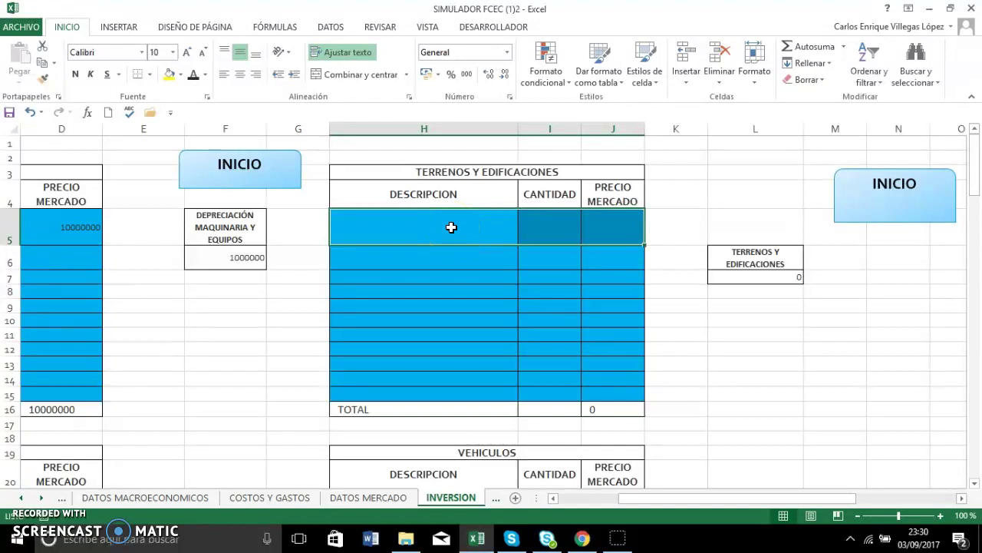
pyautogui.click(543, 232)
pyautogui.click(593, 228)
pyautogui.click(606, 227)
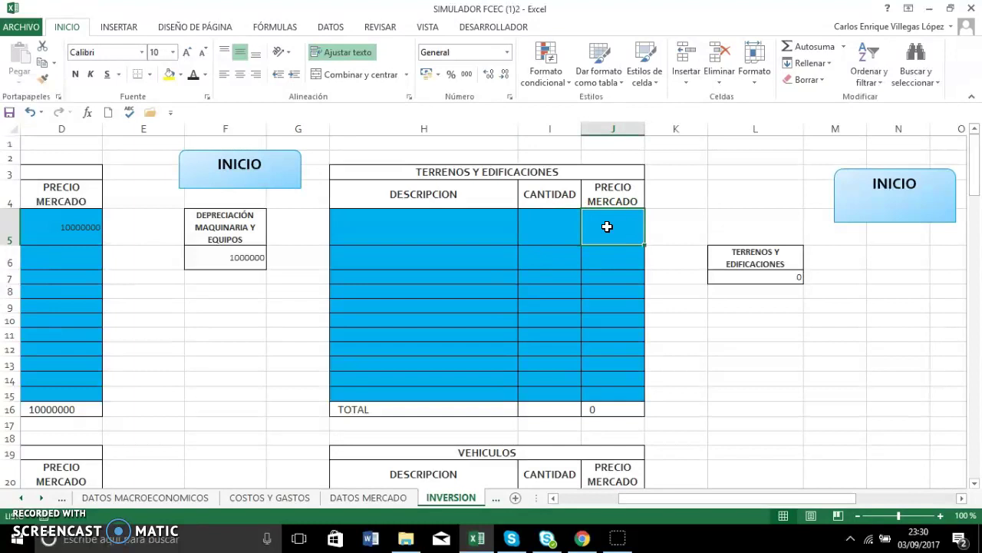
pyautogui.click(758, 278)
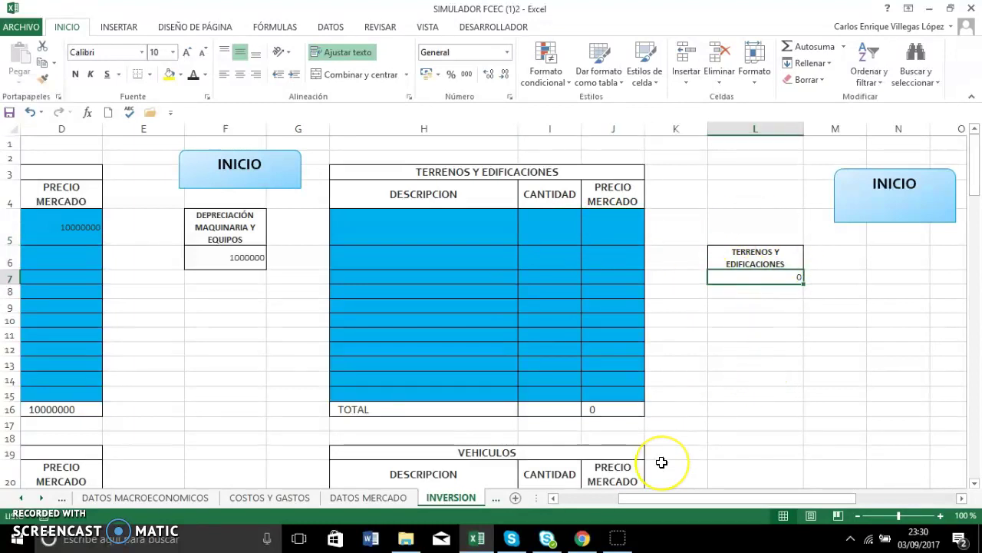
# Review the MUEBLES table's description, quantity and market price columns and the furniture depreciation cell.
pyautogui.click(557, 497)
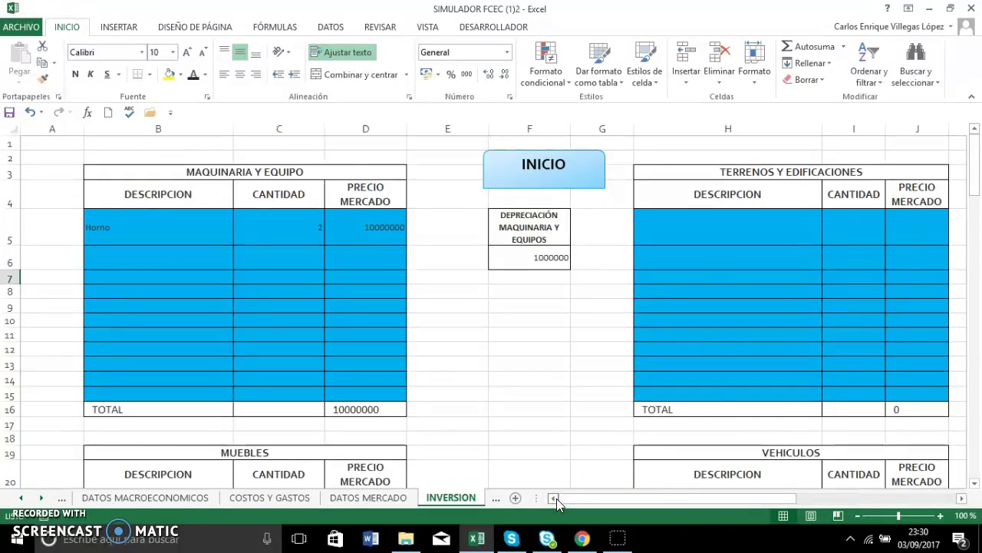
pyautogui.press('Down')
pyautogui.press('Down')
pyautogui.press('Down')
pyautogui.press('Left')
pyautogui.press('Home')
pyautogui.press('Down')
pyautogui.press('Down')
pyautogui.press('Down')
pyautogui.press('Down')
pyautogui.press('Down')
pyautogui.press('Down')
pyautogui.press('Down')
pyautogui.press('Down')
pyautogui.press('Down')
pyautogui.press('Down')
pyautogui.press('Down')
pyautogui.press('Down')
pyautogui.press('Down')
pyautogui.press('Down')
pyautogui.press('Down')
pyautogui.press('Down')
pyautogui.press('Down')
pyautogui.press('Down')
pyautogui.press('Down')
pyautogui.press('Down')
pyautogui.press('Down')
pyautogui.press('Down')
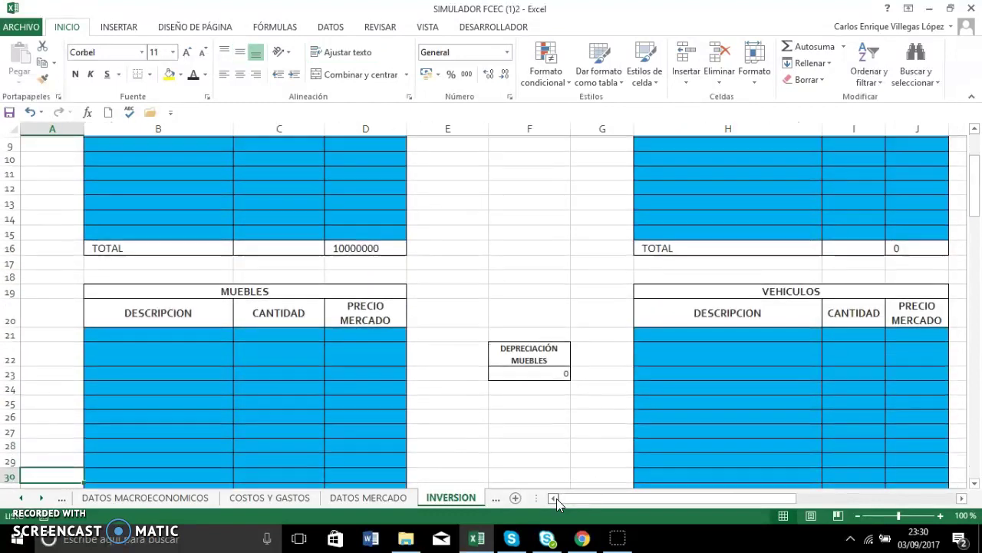
pyautogui.press('Up')
pyautogui.press('Up')
pyautogui.press('Up')
pyautogui.press('Up')
pyautogui.press('Up')
pyautogui.press('Up')
pyautogui.press('Up')
pyautogui.press('Up')
pyautogui.press('Up')
pyautogui.press('Up')
pyautogui.press('Up')
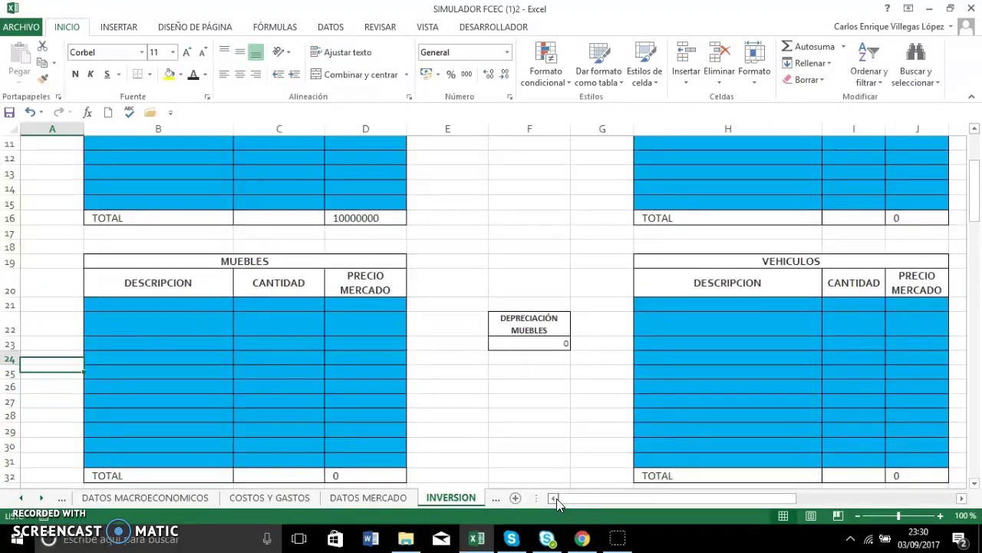
pyautogui.press('Right')
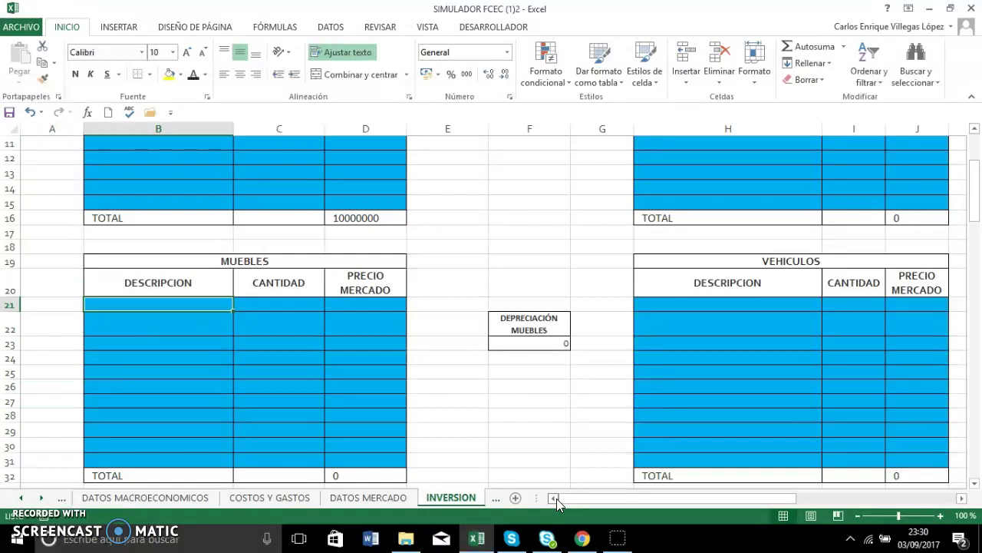
pyautogui.moveTo(181, 305); pyautogui.dragTo(172, 418)
pyautogui.moveTo(300, 302); pyautogui.dragTo(285, 407)
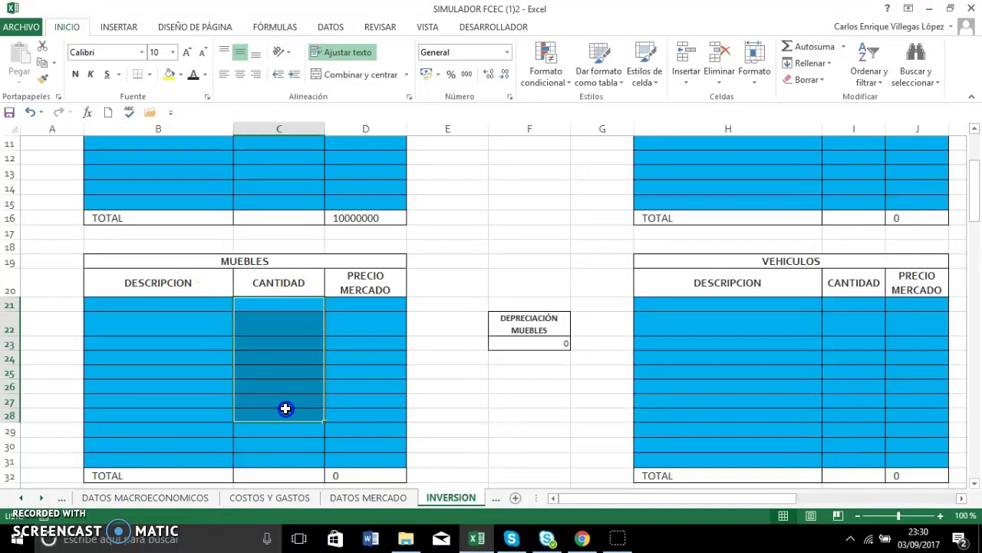
pyautogui.moveTo(373, 305); pyautogui.dragTo(385, 396)
pyautogui.click(520, 343)
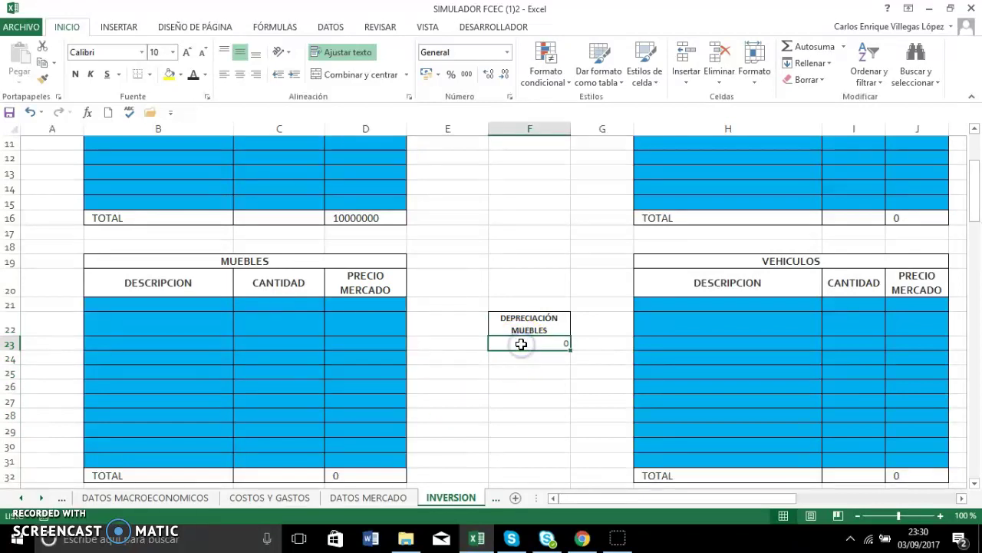
# Review the description, quantity and market price input cells of the VEHICULOS table.
pyautogui.click(729, 300)
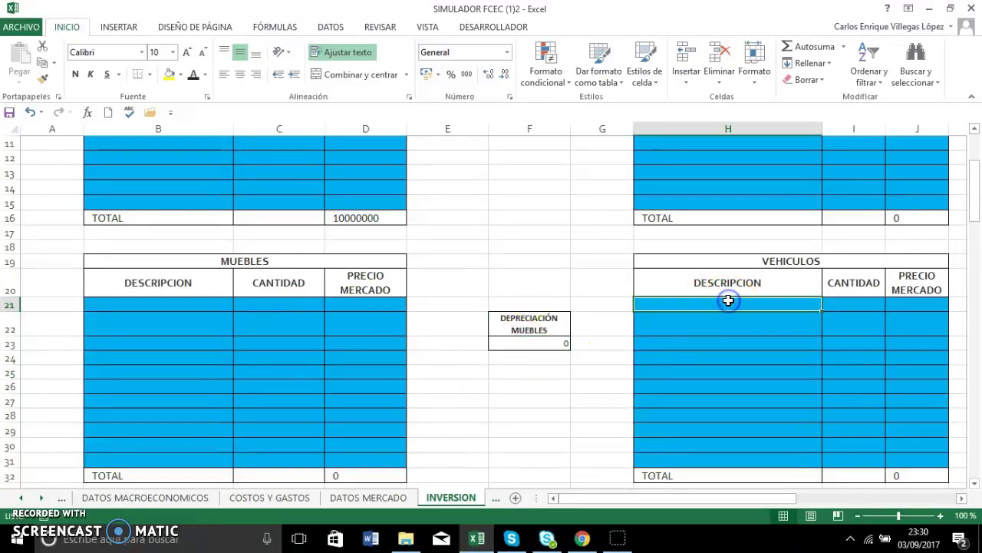
pyautogui.click(725, 308)
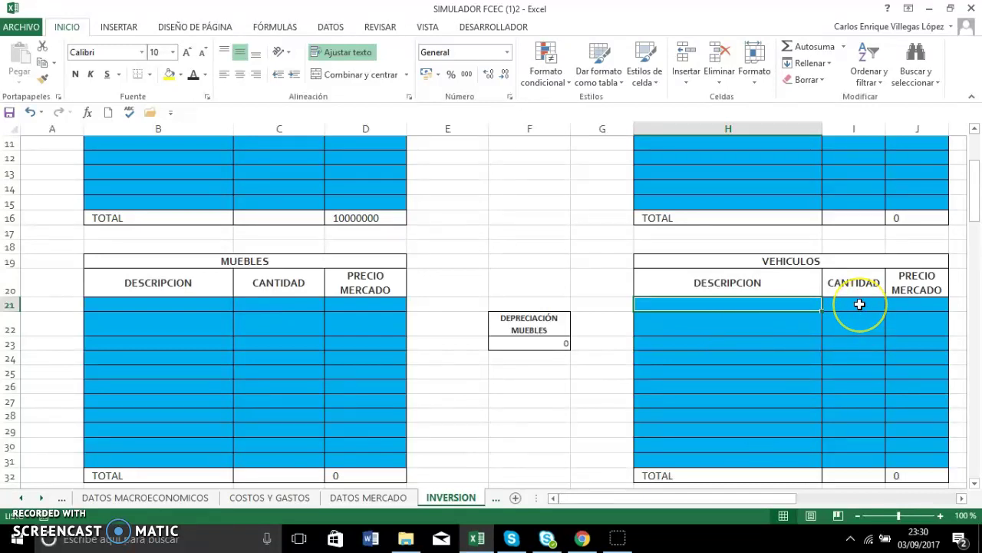
pyautogui.moveTo(858, 304); pyautogui.dragTo(847, 413)
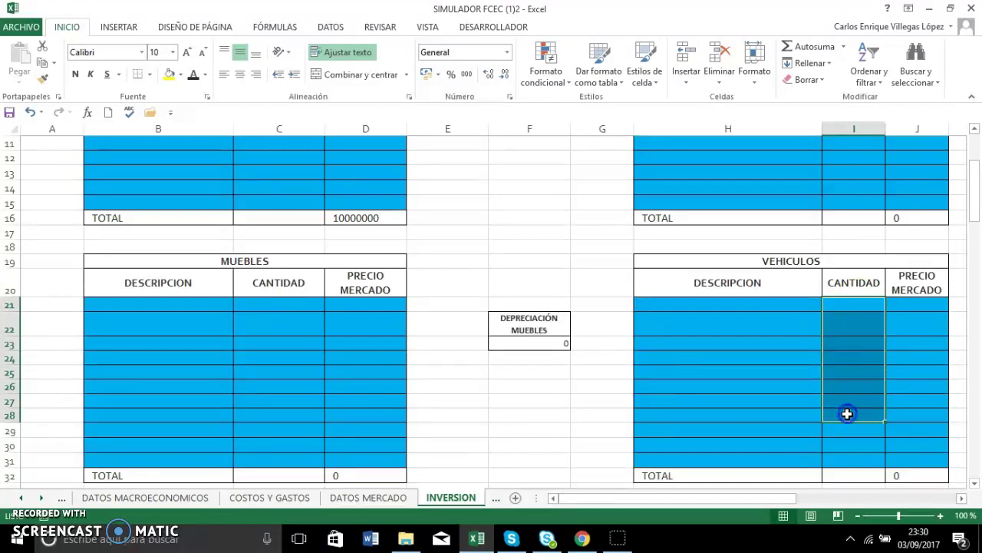
pyautogui.moveTo(920, 309); pyautogui.dragTo(904, 398)
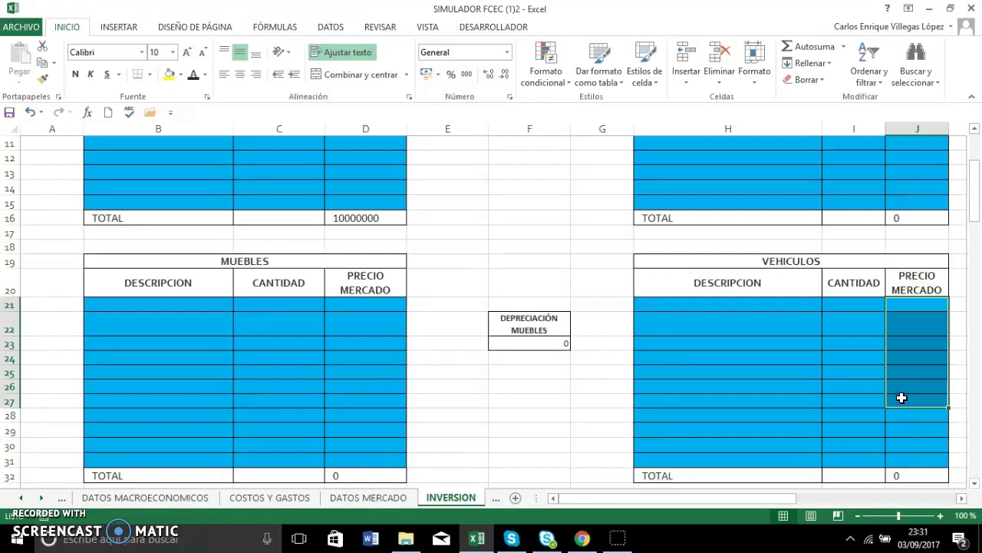
# Go to the EQUIPO DE COMPUTO table and examine its description column up to the first input cell.
pyautogui.press('Left')
pyautogui.press('Left')
pyautogui.press('Left')
pyautogui.press('Left')
pyautogui.press('Left')
pyautogui.press('Left')
pyautogui.press('Left')
pyautogui.press('Down')
pyautogui.press('Down')
pyautogui.press('Down')
pyautogui.press('Down')
pyautogui.press('Down')
pyautogui.press('Down')
pyautogui.press('Down')
pyautogui.press('Down')
pyautogui.press('Down')
pyautogui.press('Down')
pyautogui.press('Down')
pyautogui.press('Down')
pyautogui.press('Down')
pyautogui.press('Down')
pyautogui.press('Down')
pyautogui.press('Down')
pyautogui.press('Down')
pyautogui.press('Down')
pyautogui.press('Down')
pyautogui.press('Down')
pyautogui.press('Down')
pyautogui.press('Down')
pyautogui.press('Down')
pyautogui.press('Down')
pyautogui.press('Down')
pyautogui.press('Down')
pyautogui.press('Down')
pyautogui.press('Down')
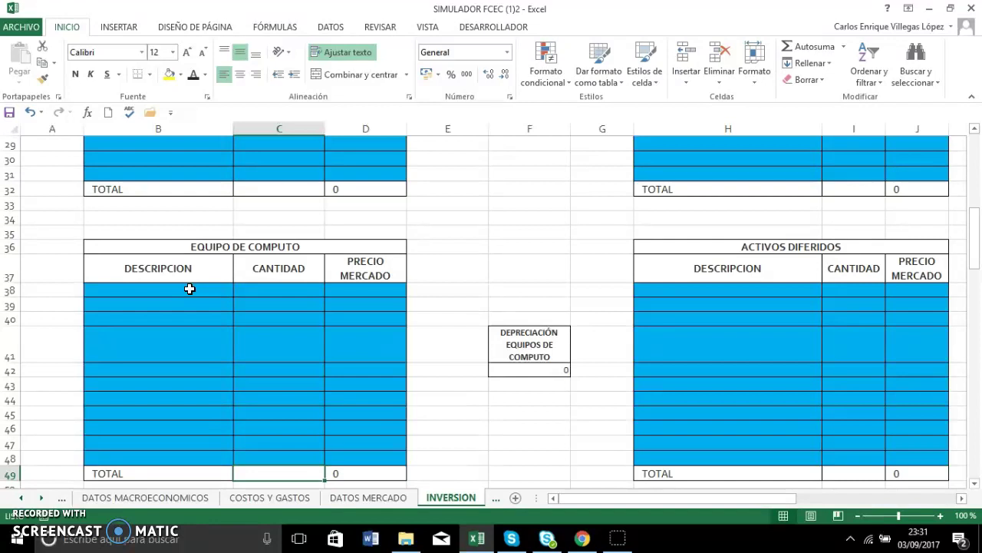
pyautogui.press('Down')
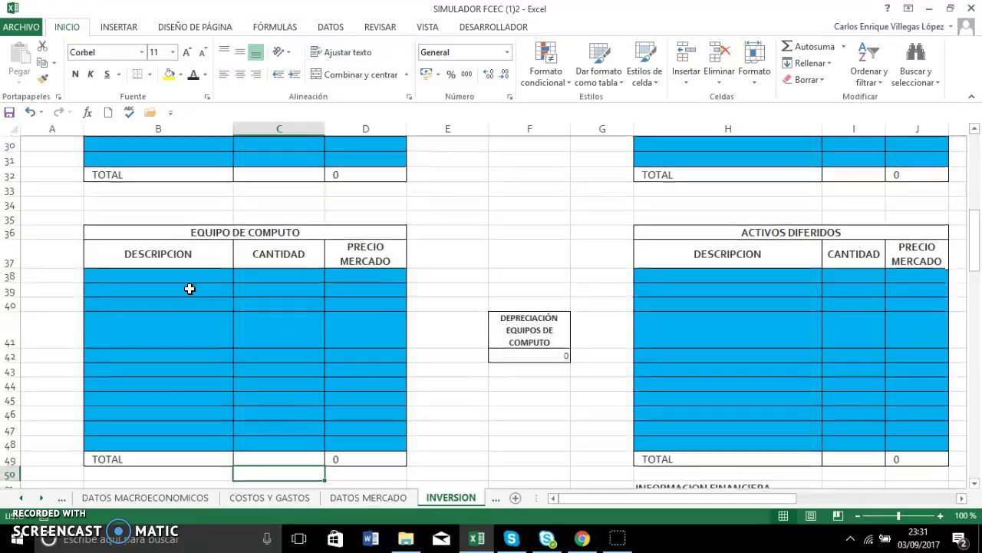
pyautogui.press('Up')
pyautogui.press('Up')
pyautogui.press('Up')
pyautogui.press('Up')
pyautogui.press('Up')
pyautogui.press('Up')
pyautogui.press('Up')
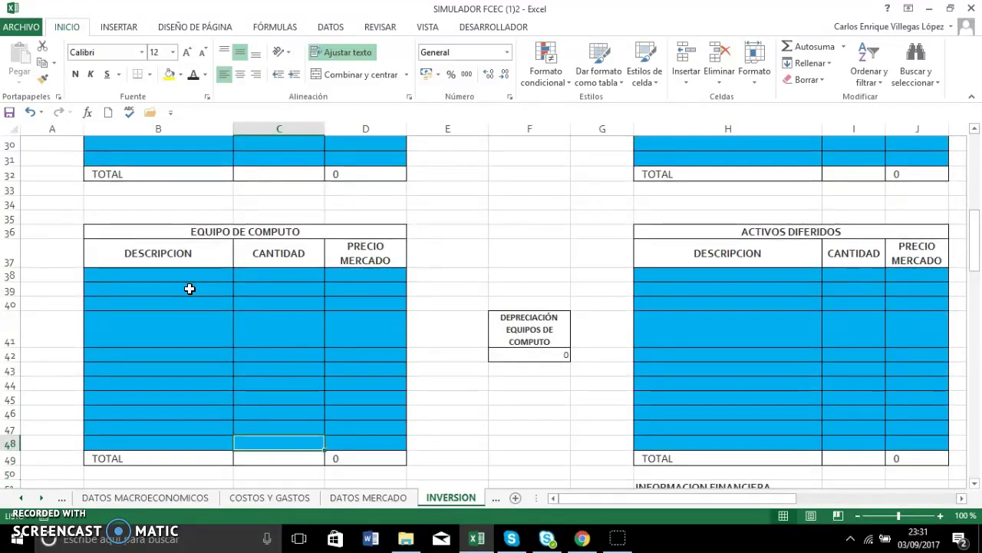
pyautogui.press('Left')
pyautogui.press('Up')
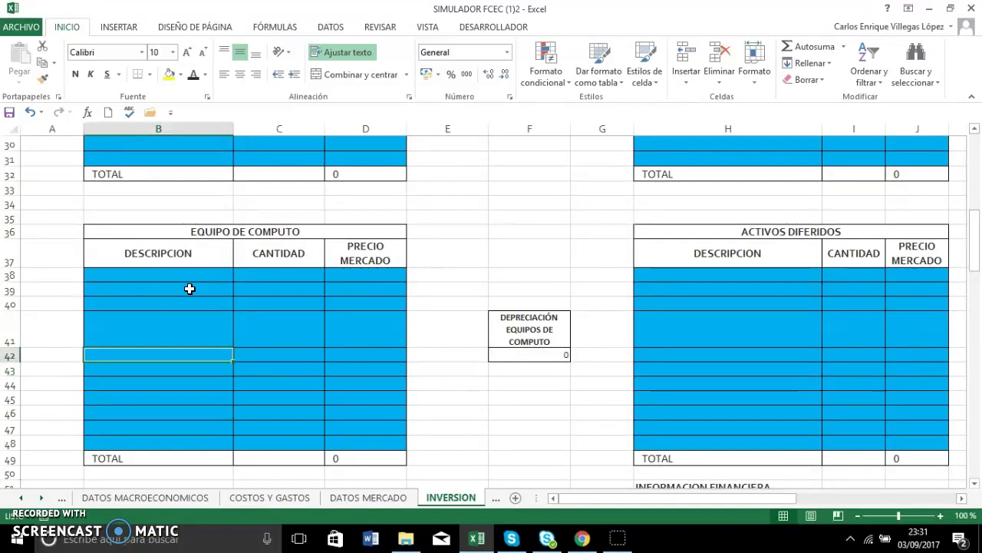
pyautogui.press('Up')
pyautogui.press('Up')
pyautogui.press('Up')
pyautogui.press('Up')
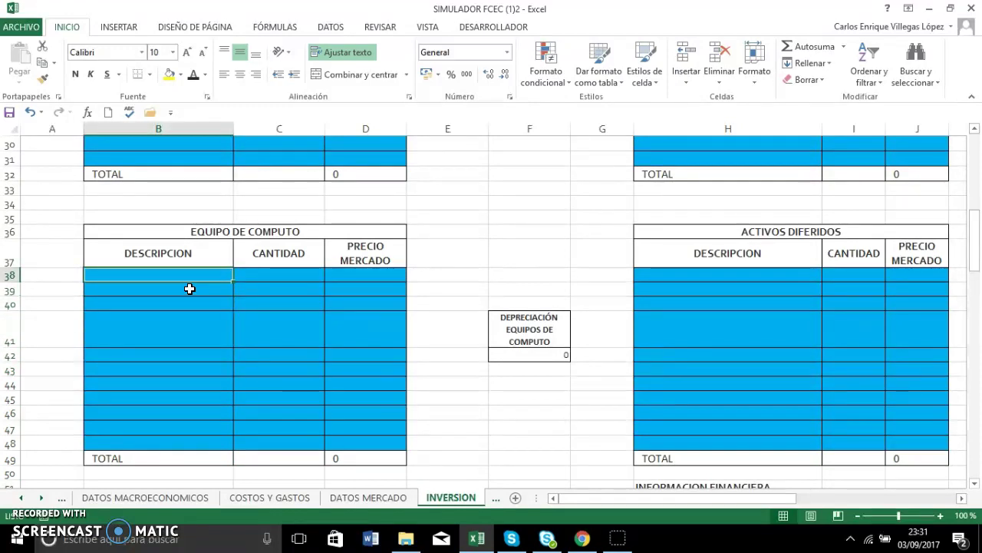
# Review the quantity and market price columns of the EQUIPO DE COMPUTO table.
pyautogui.press('Right')
pyautogui.press('Down')
pyautogui.press('Down')
pyautogui.press('Down')
pyautogui.press('Down')
pyautogui.press('Down')
pyautogui.press('Down')
pyautogui.press('Down')
pyautogui.press('Up')
pyautogui.press('Up')
pyautogui.press('Up')
pyautogui.press('Up')
pyautogui.press('Up')
pyautogui.press('Up')
pyautogui.press('Up')
pyautogui.press('Right')
pyautogui.press('Down')
pyautogui.press('Down')
pyautogui.press('Down')
pyautogui.press('Down')
pyautogui.press('Down')
pyautogui.press('Up')
pyautogui.press('Up')
pyautogui.press('Up')
pyautogui.press('Up')
pyautogui.press('Up')
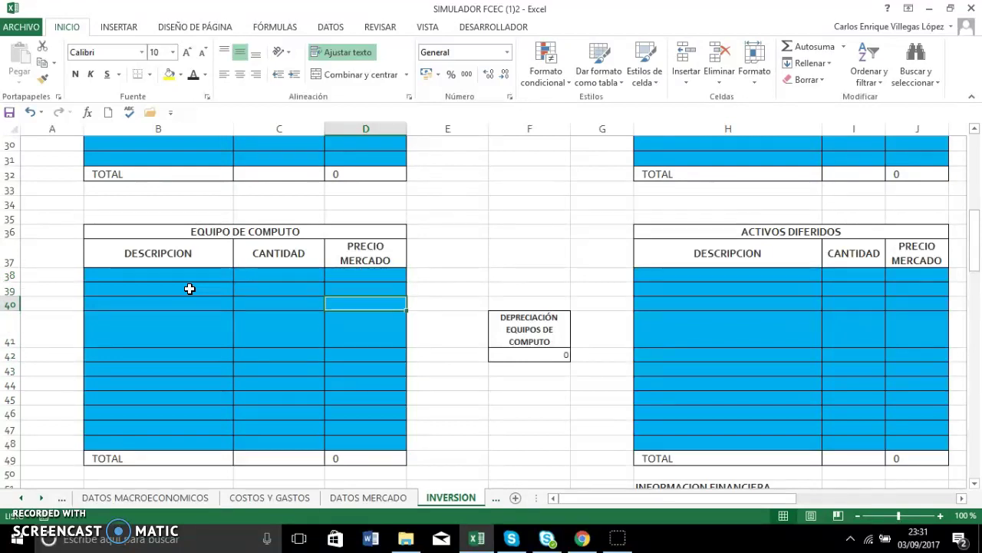
# Go to the ACTIVOS DIFERIDOS table and select its first description input cell.
pyautogui.press('Right')
pyautogui.press('Right')
pyautogui.press('Right')
pyautogui.press('Right')
pyautogui.press('Right')
pyautogui.press('Right')
pyautogui.press('Right')
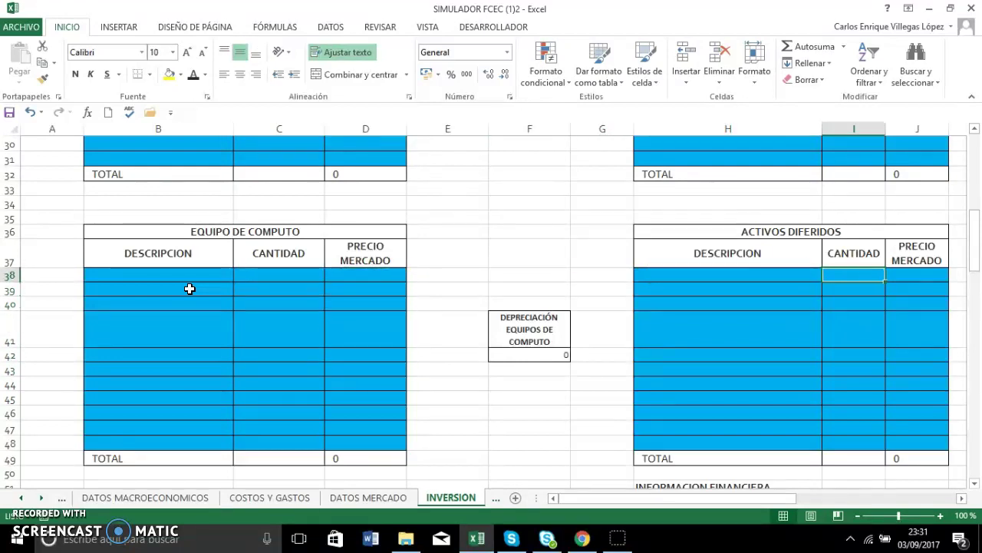
pyautogui.press('Left')
pyautogui.press('Left')
pyautogui.press('Left')
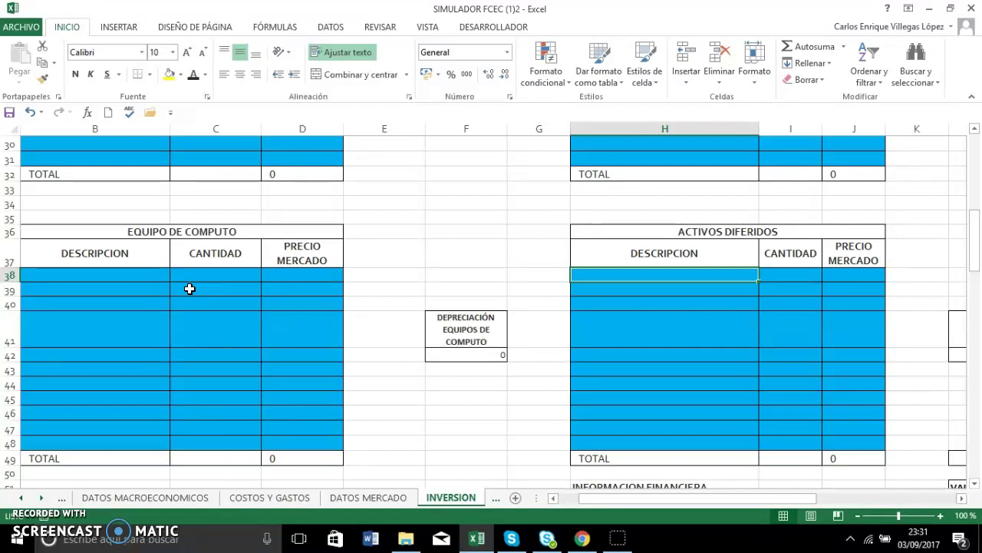
# Review the description input cells of the ACTIVOS DIFERIDOS table.
pyautogui.press('Down')
pyautogui.press('Down')
pyautogui.press('Down')
pyautogui.press('Up')
pyautogui.press('Up')
pyautogui.press('Up')
pyautogui.press('Down')
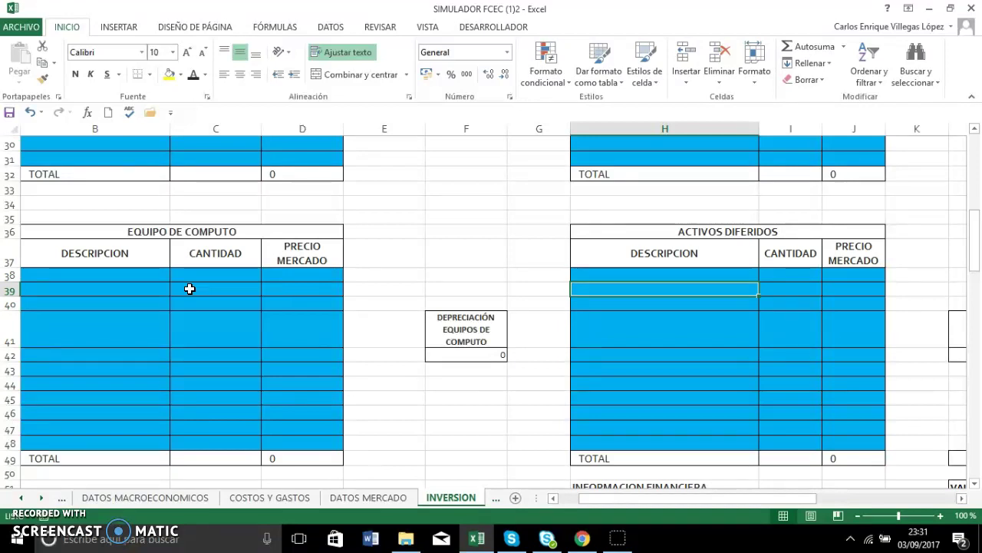
pyautogui.press('Down')
pyautogui.press('Down')
pyautogui.press('Down')
pyautogui.press('Down')
pyautogui.press('Down')
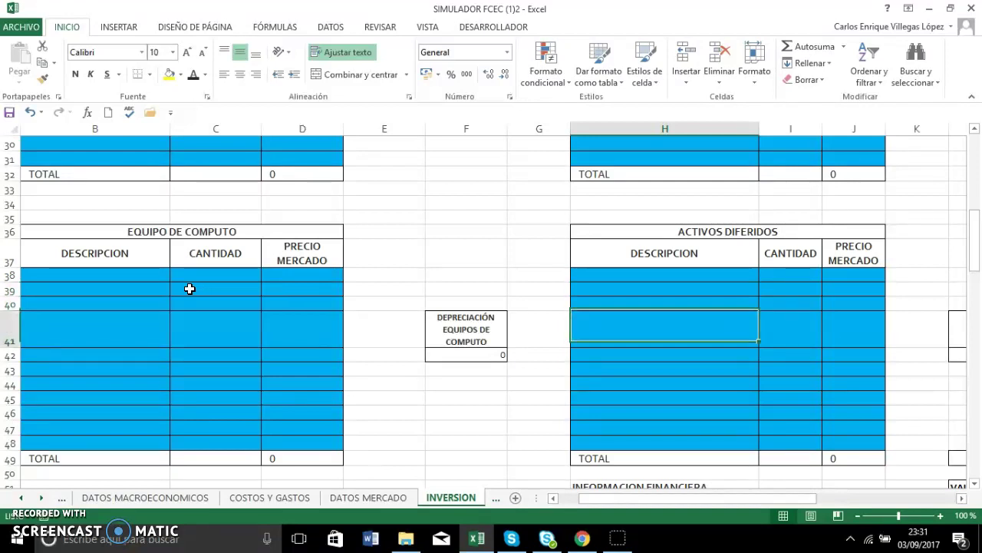
pyautogui.press('Up')
pyautogui.press('Up')
pyautogui.press('Up')
pyautogui.press('Up')
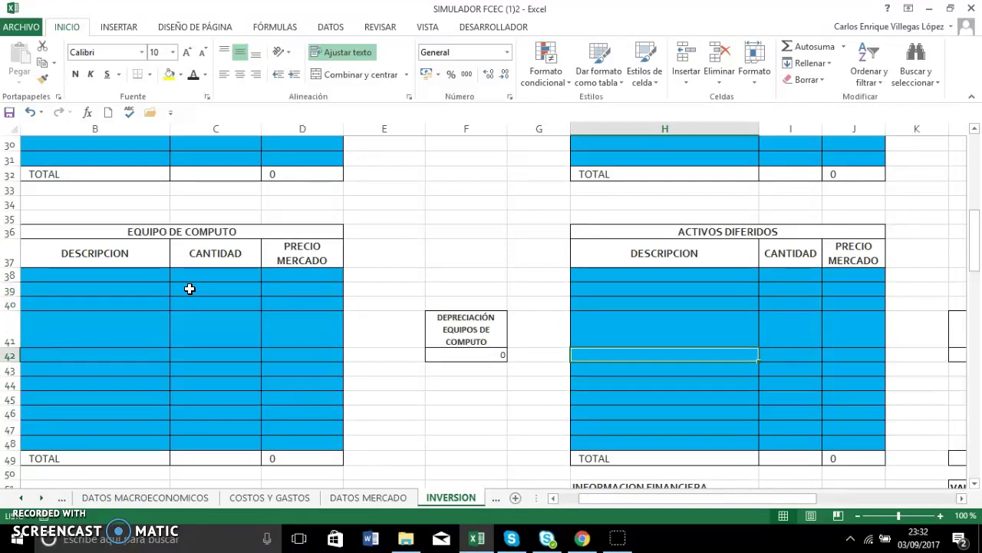
# Review the quantity and market price columns of the ACTIVOS DIFERIDOS table.
pyautogui.press('Right')
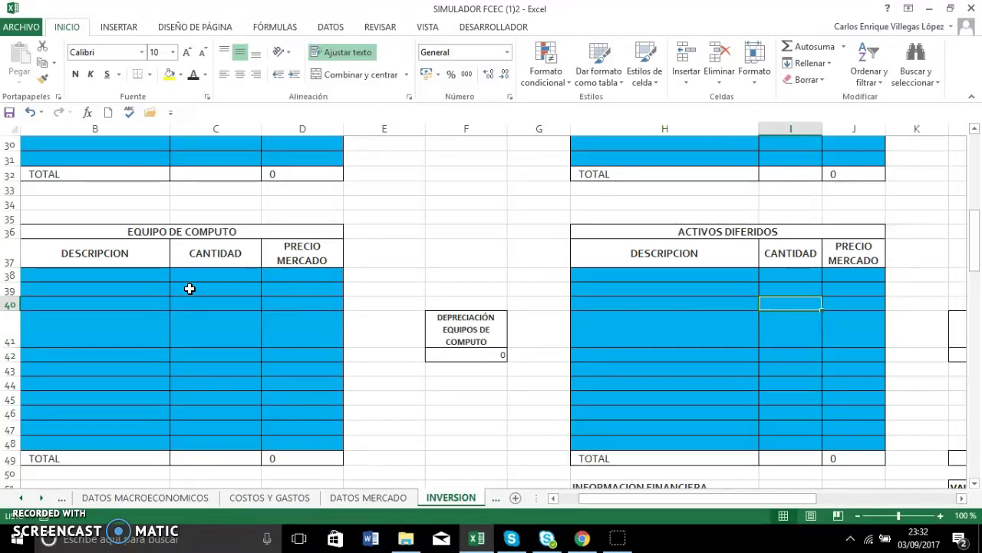
pyautogui.press('Up')
pyautogui.press('Up')
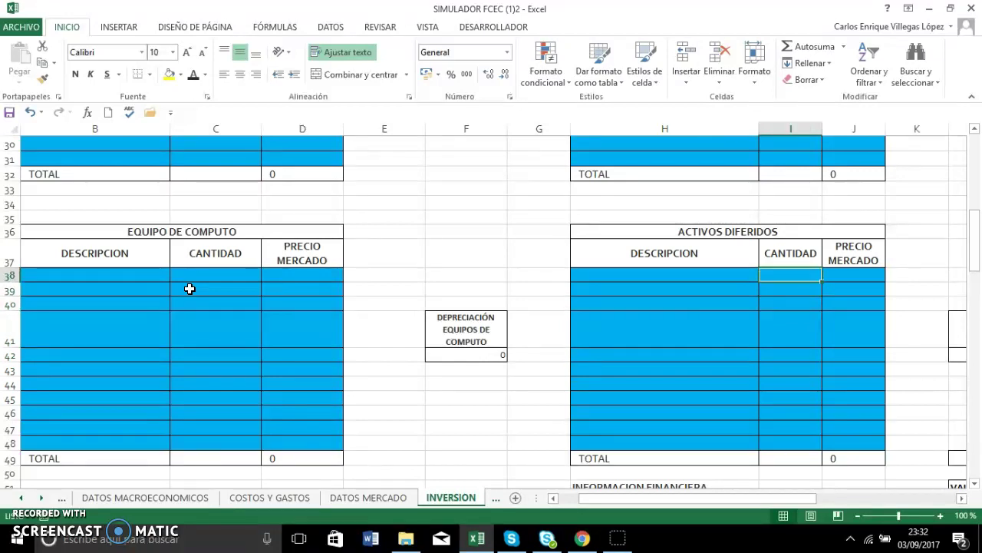
pyautogui.press('Down')
pyautogui.press('Down')
pyautogui.press('Up')
pyautogui.press('Up')
pyautogui.press('Right')
pyautogui.press('Left')
pyautogui.press('Left')
pyautogui.press('Left')
pyautogui.press('Left')
pyautogui.press('Right')
pyautogui.press('Right')
pyautogui.press('Right')
pyautogui.press('Down')
pyautogui.press('Down')
pyautogui.press('Down')
# Go to the CAPITAL DE TRABAJO table below EQUIPO DE COMPUTO and select its first description cell.
pyautogui.press('Left')
pyautogui.press('Left')
pyautogui.press('Left')
pyautogui.press('Left')
pyautogui.press('Left')
pyautogui.press('Left')
pyautogui.press('Down')
pyautogui.press('Down')
pyautogui.press('Down')
pyautogui.press('Down')
pyautogui.press('Down')
pyautogui.press('Down')
pyautogui.press('Down')
pyautogui.press('Down')
pyautogui.press('Down')
pyautogui.press('Down')
pyautogui.press('Down')
pyautogui.press('Down')
pyautogui.press('Down')
pyautogui.press('Down')
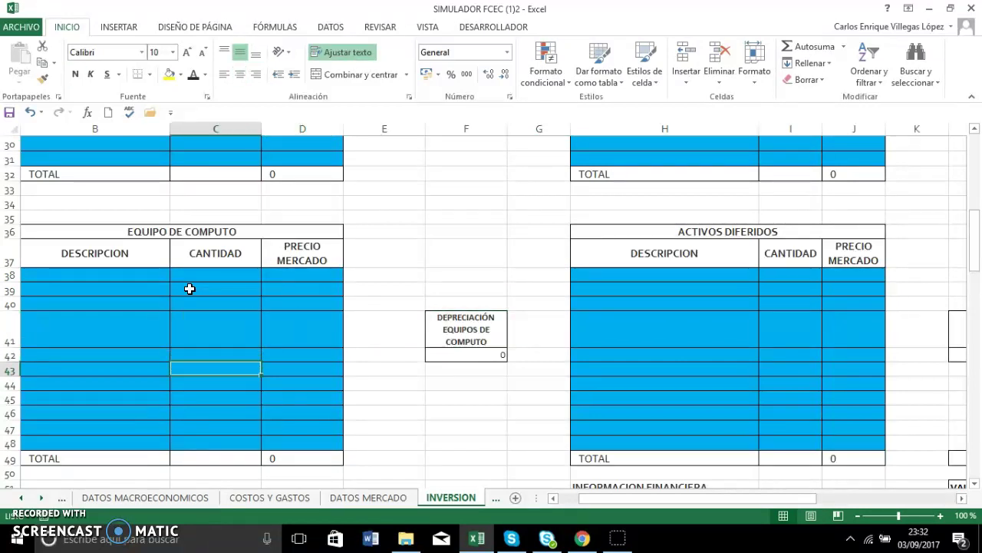
pyautogui.press('Down')
pyautogui.press('Down')
pyautogui.press('Down')
pyautogui.press('Down')
pyautogui.press('Down')
pyautogui.press('Down')
pyautogui.press('Down')
pyautogui.press('Down')
pyautogui.press('Down')
pyautogui.press('Down')
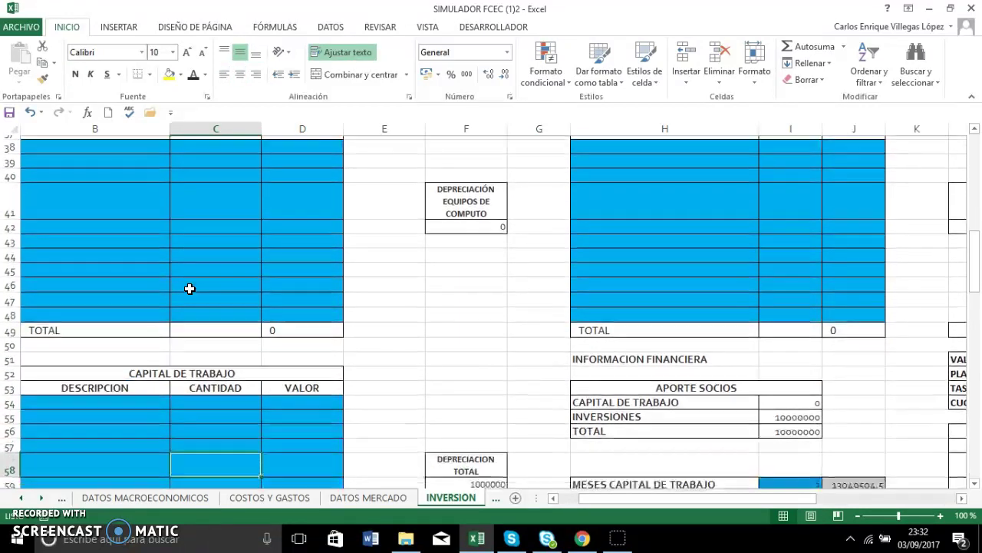
pyautogui.press('Up')
pyautogui.press('Up')
pyautogui.press('Up')
pyautogui.press('Up')
pyautogui.press('Up')
pyautogui.press('Up')
pyautogui.press('Up')
pyautogui.press('Up')
pyautogui.press('Up')
pyautogui.press('Up')
pyautogui.press('Up')
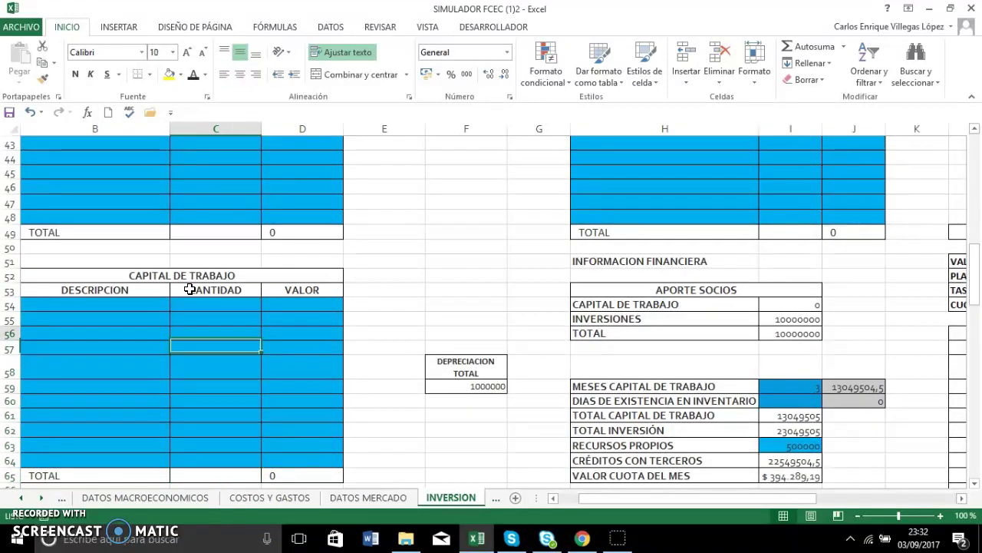
pyautogui.press('Left')
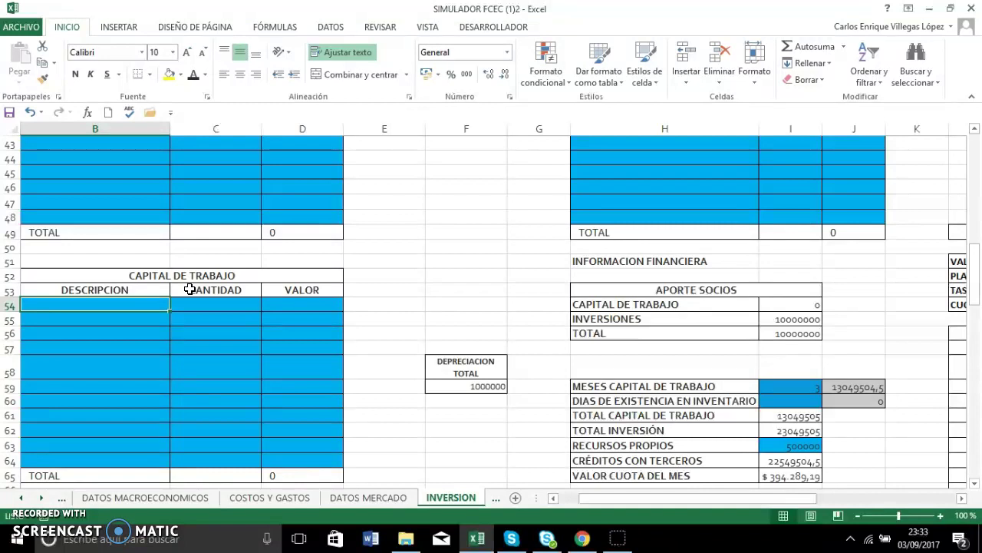
# Review the description cells of the CAPITAL DE TRABAJO table one by one, from row 54 to row 59.
pyautogui.click(119, 305)
pyautogui.click(118, 304)
pyautogui.click(118, 305)
pyautogui.press('Return')
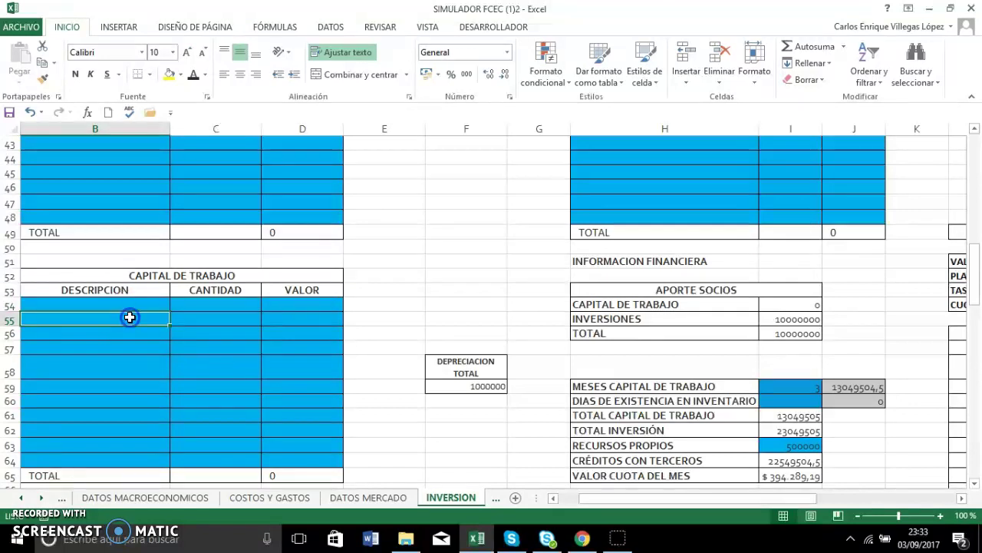
pyautogui.click(131, 304)
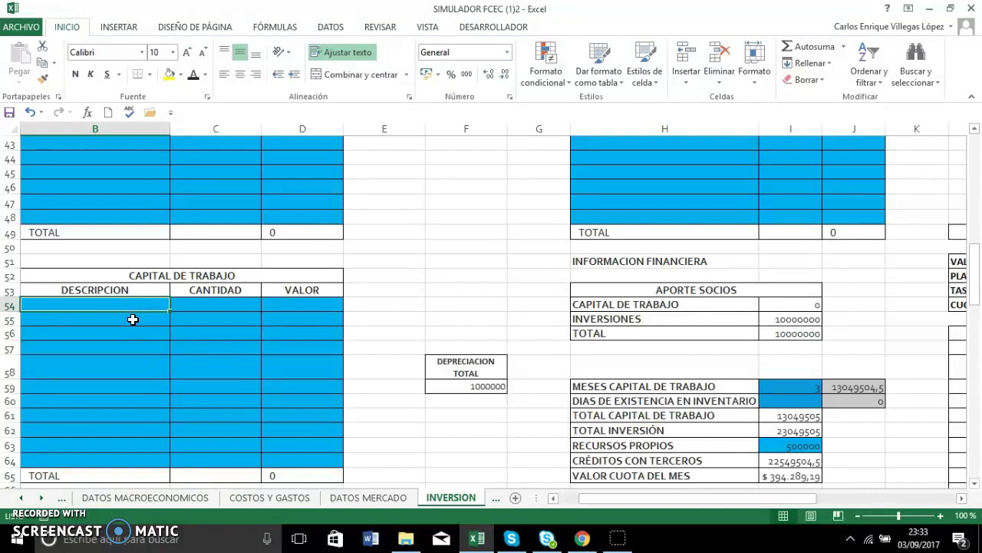
pyautogui.click(132, 319)
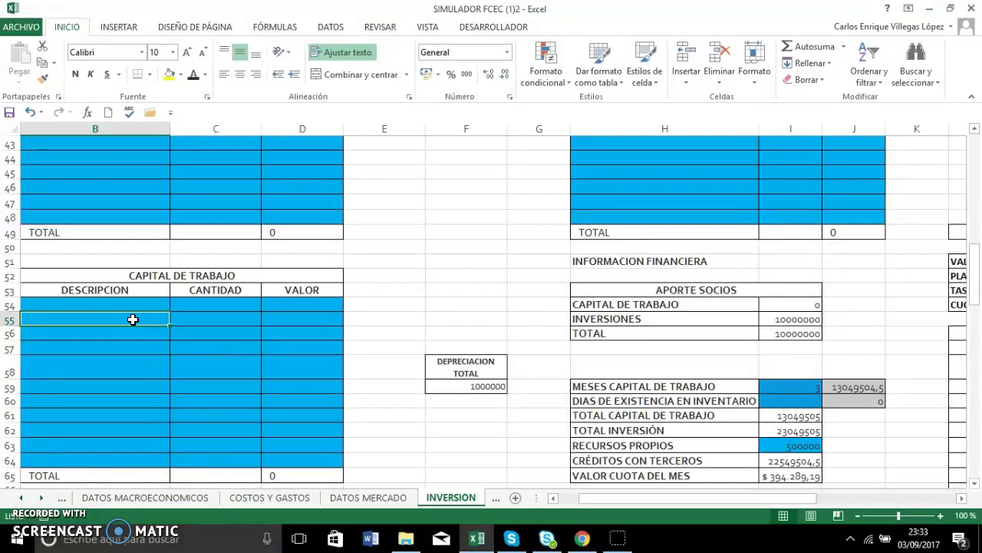
pyautogui.click(126, 328)
pyautogui.click(117, 334)
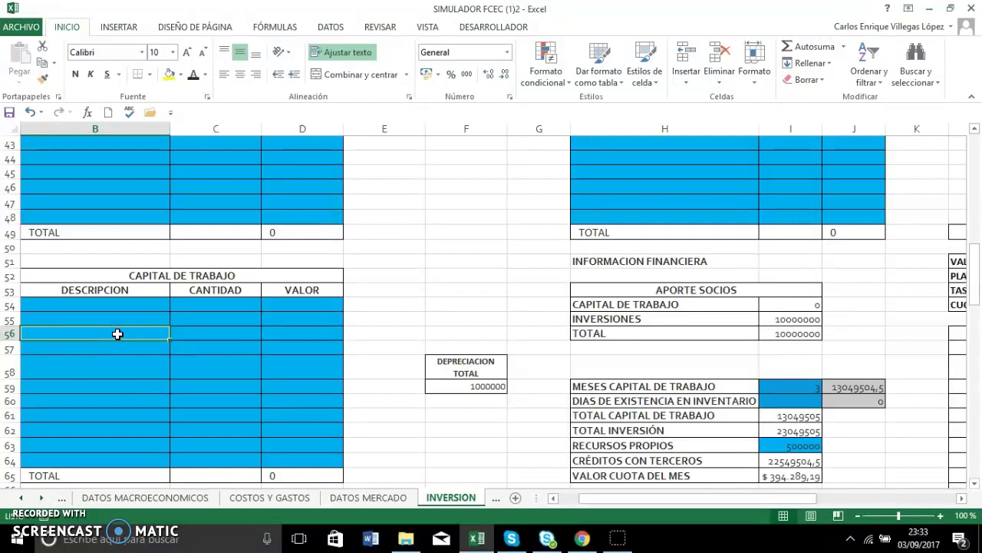
pyautogui.click(115, 338)
pyautogui.click(112, 349)
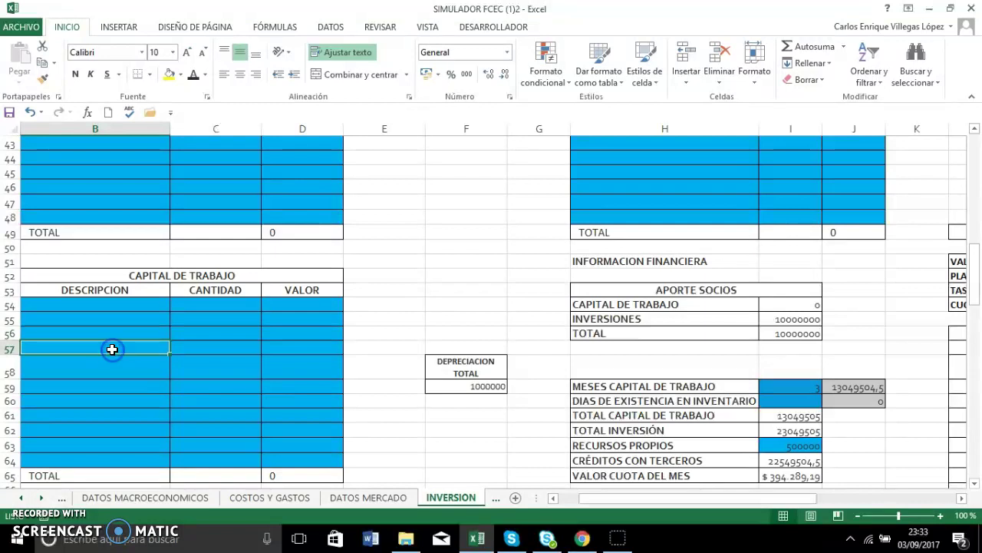
pyautogui.click(112, 366)
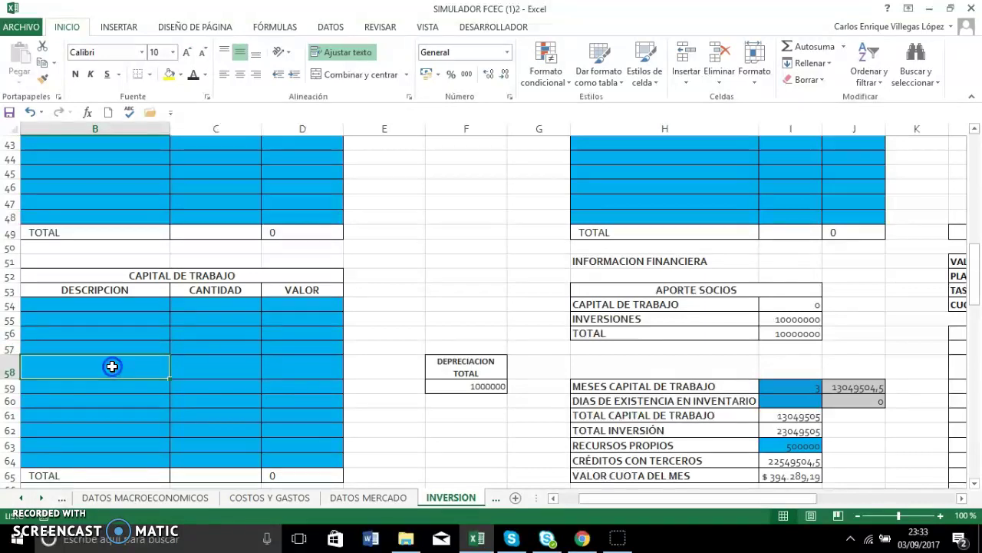
pyautogui.click(108, 387)
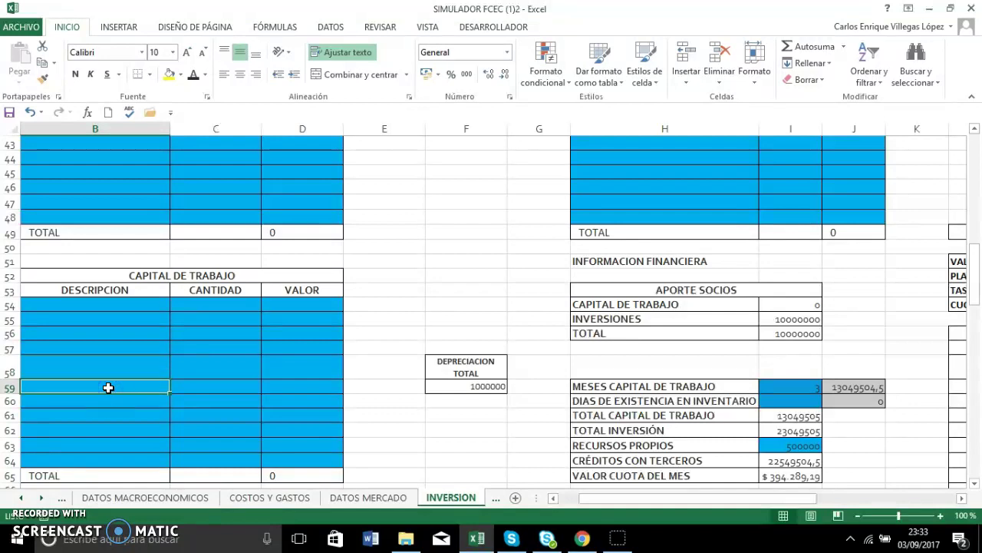
pyautogui.click(96, 315)
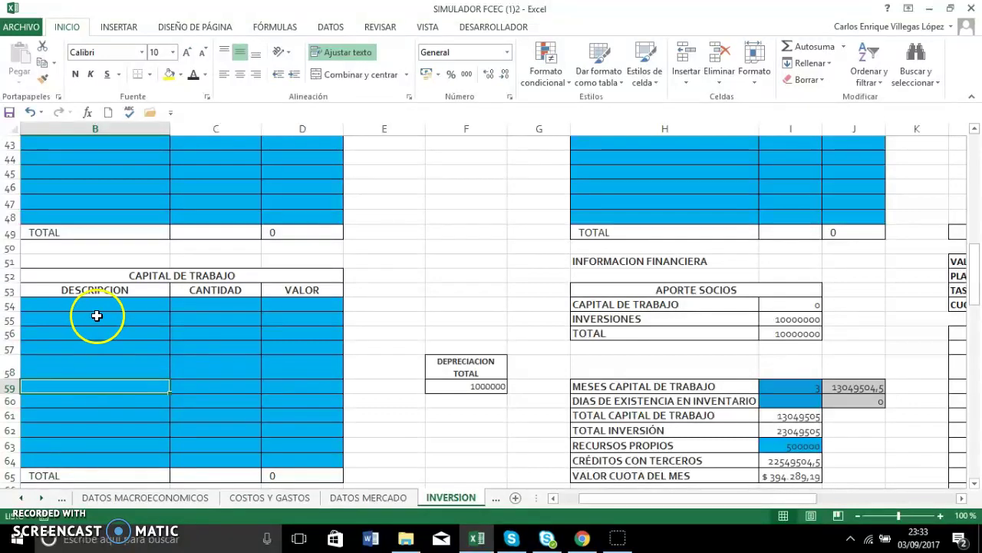
# Examine the CAPITAL DE TRABAJO table's description range, first quantity and value cells, and its total cell.
pyautogui.moveTo(96, 304); pyautogui.dragTo(101, 407)
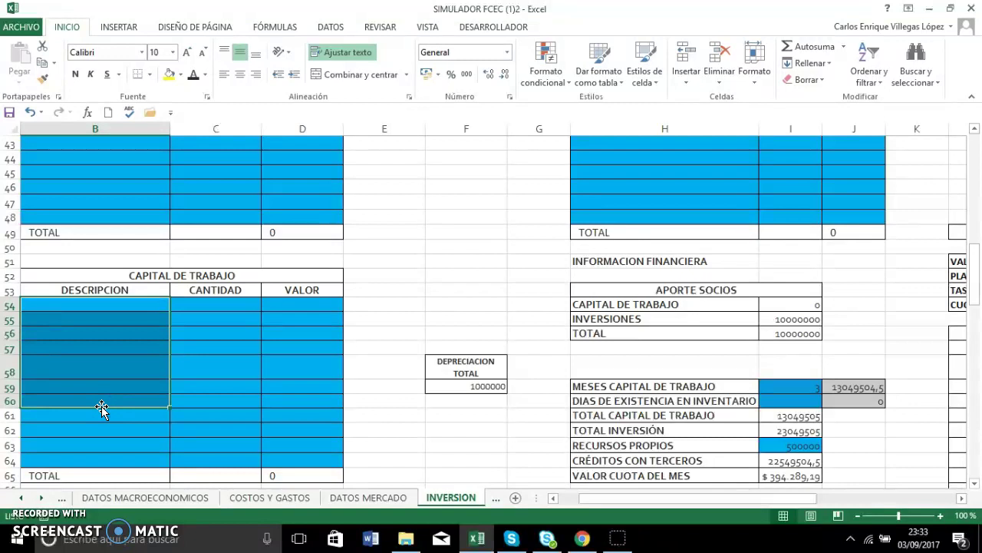
pyautogui.moveTo(101, 407); pyautogui.dragTo(213, 304)
pyautogui.click(212, 304)
pyautogui.click(285, 304)
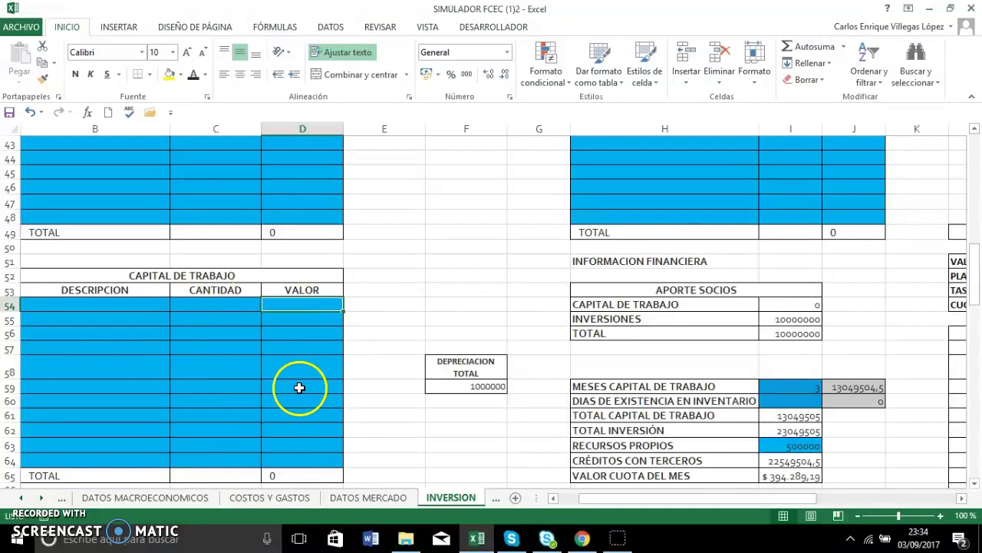
pyautogui.click(281, 474)
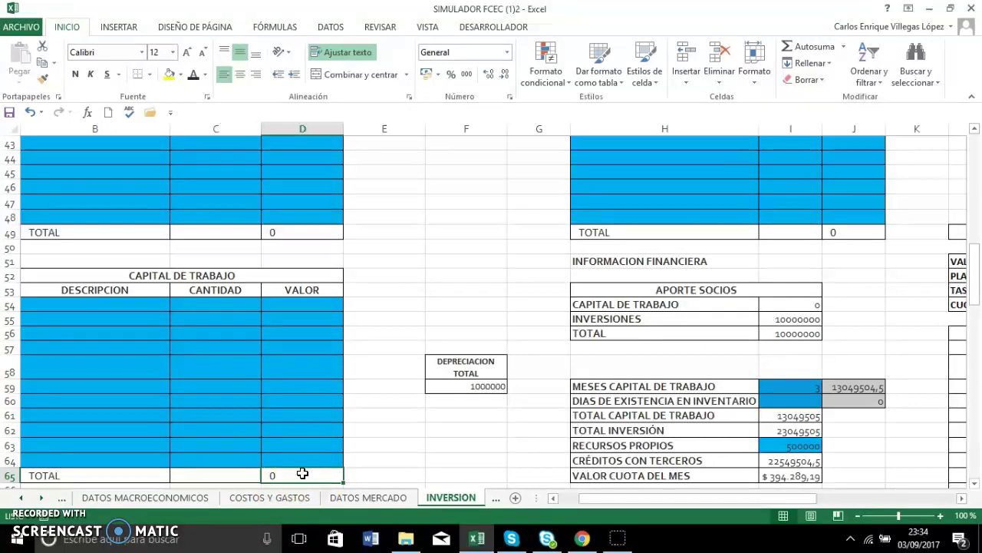
# Examine the working capital and investment rows of the APORTE SOCIOS table.
pyautogui.click(785, 309)
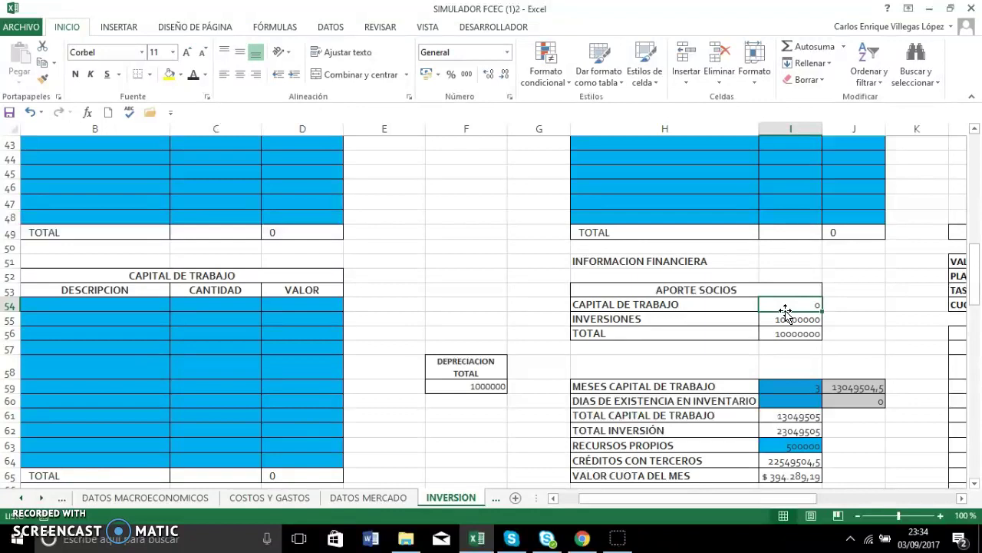
pyautogui.press('Right')
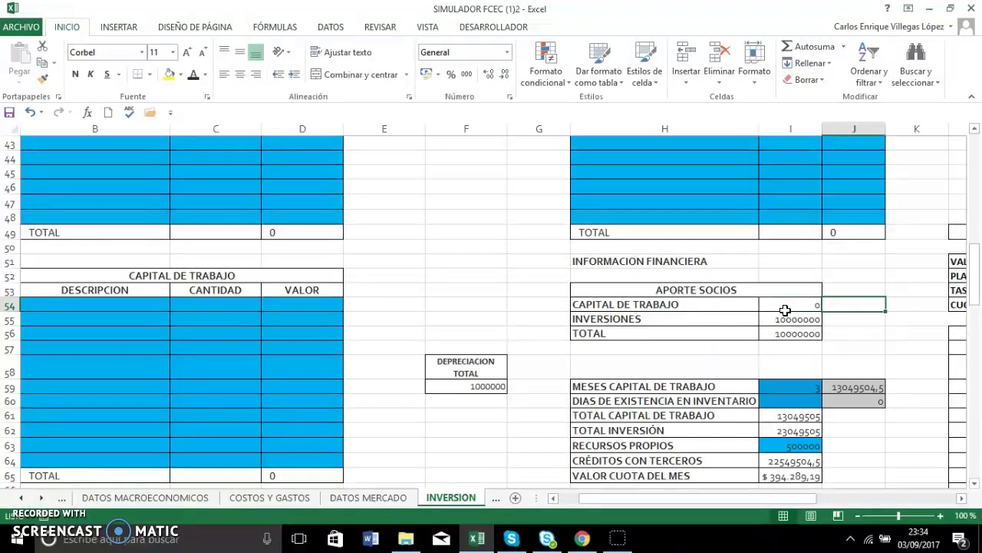
pyautogui.press('Up')
pyautogui.press('Up')
pyautogui.press('Up')
pyautogui.press('Up')
pyautogui.press('Up')
pyautogui.press('Up')
pyautogui.press('Up')
pyautogui.press('Down')
pyautogui.press('Down')
pyautogui.press('Down')
pyautogui.press('Down')
pyautogui.press('Down')
pyautogui.press('Down')
pyautogui.press('Down')
pyautogui.press('Down')
pyautogui.press('Down')
pyautogui.press('Down')
pyautogui.press('Down')
pyautogui.press('Down')
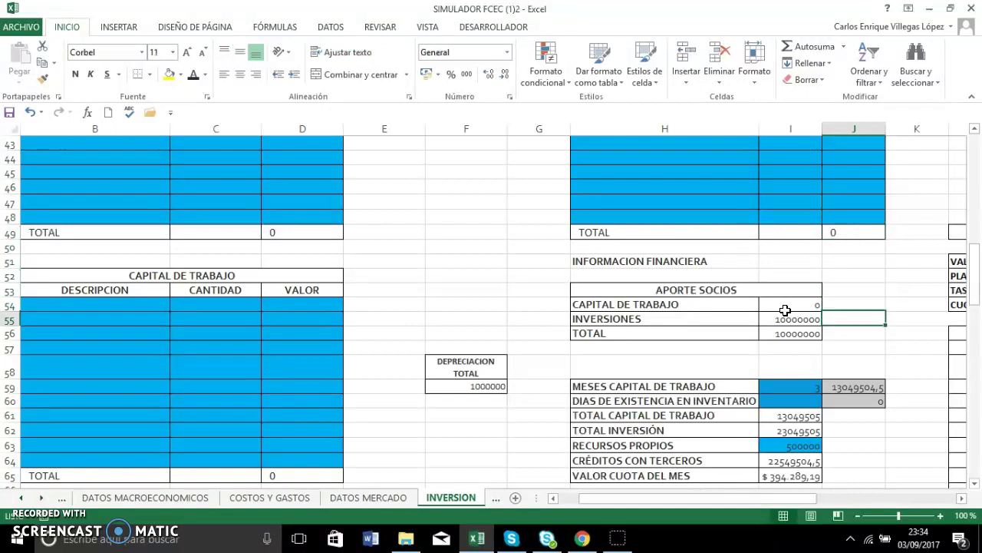
# Look across to the loan plan and select the MESES CAPITAL DE TRABAJO input cell.
pyautogui.press('Down')
pyautogui.press('Right')
pyautogui.press('Right')
pyautogui.press('Right')
pyautogui.press('Left')
pyautogui.press('Left')
pyautogui.press('Left')
pyautogui.press('Left')
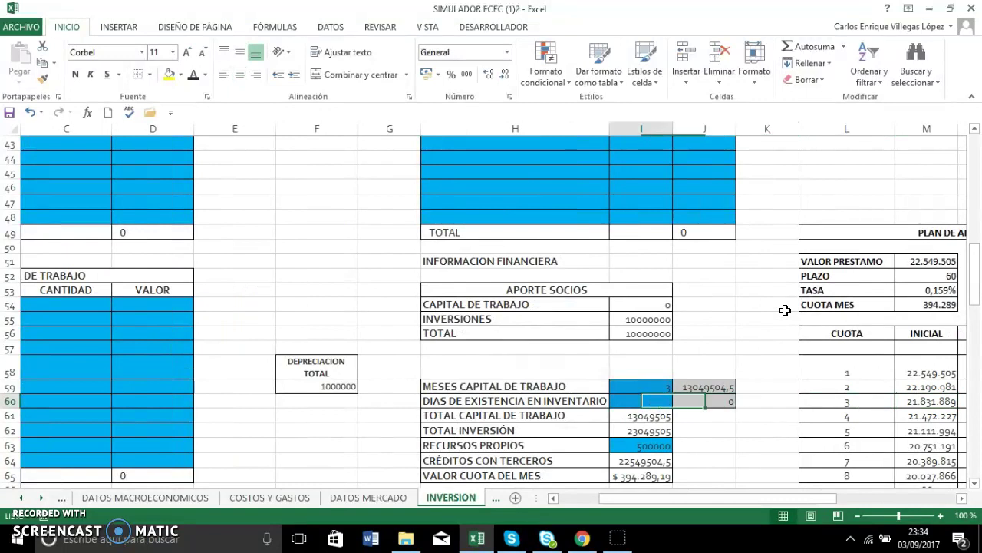
pyautogui.press('Up')
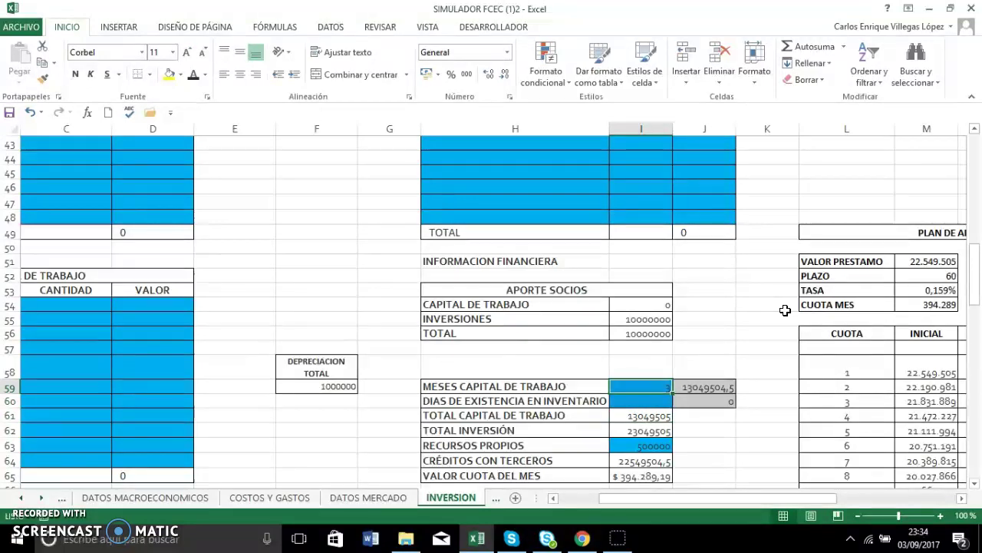
# Zoom the sheet to 150% and bring the INFORMACION FINANCIERA block and the loan plan into view.
pyautogui.click(962, 498)
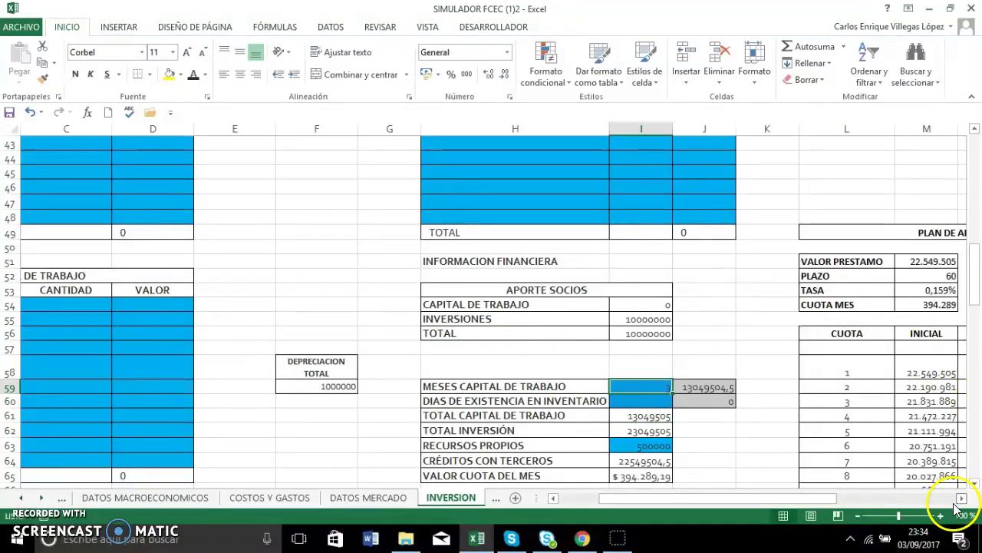
pyautogui.click(941, 515)
pyautogui.click(941, 515)
pyautogui.click(940, 515)
pyautogui.click(941, 515)
pyautogui.click(941, 515)
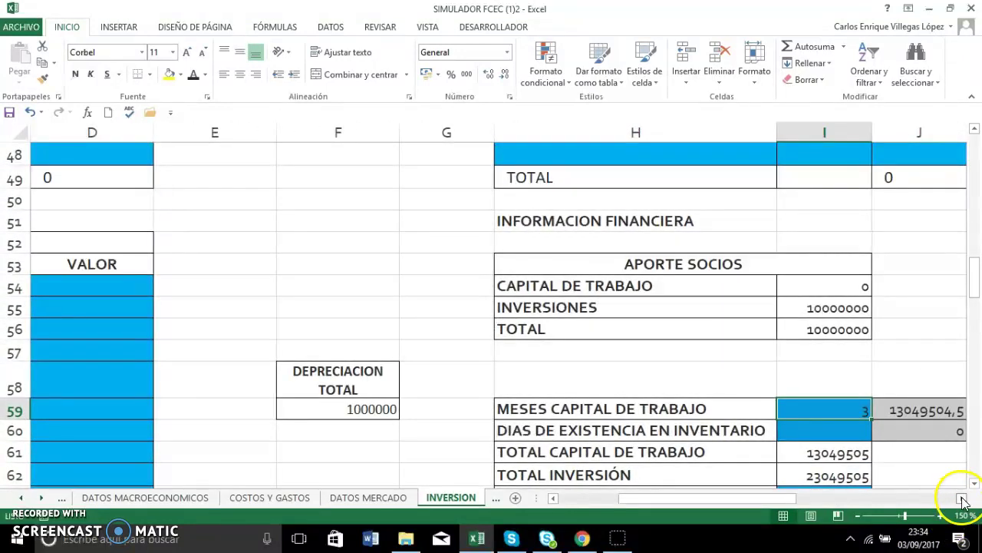
pyautogui.click(961, 498)
pyautogui.click(962, 498)
pyautogui.click(962, 498)
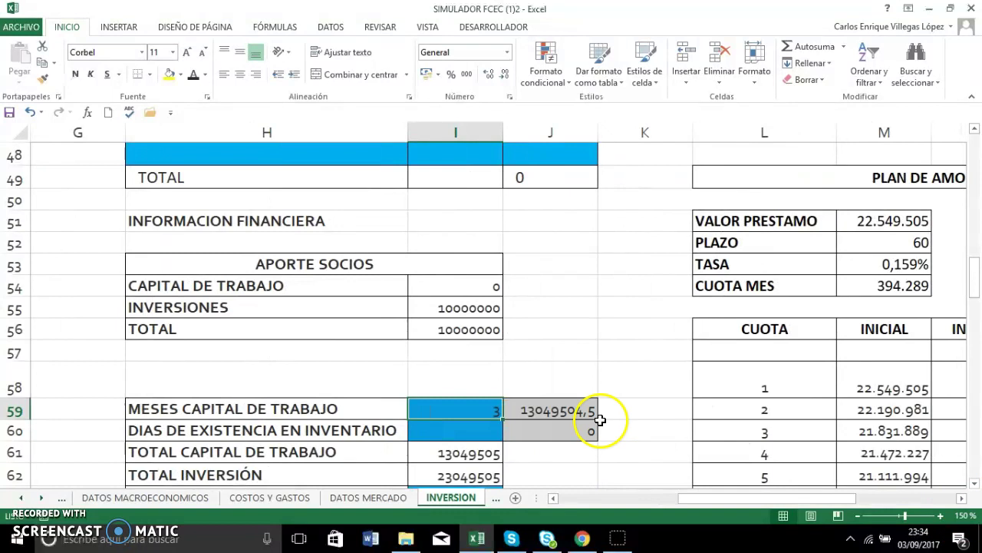
# Review the DIAS DE EXISTENCIA EN INVENTARIO input cell and the total rows just below it.
pyautogui.click(471, 427)
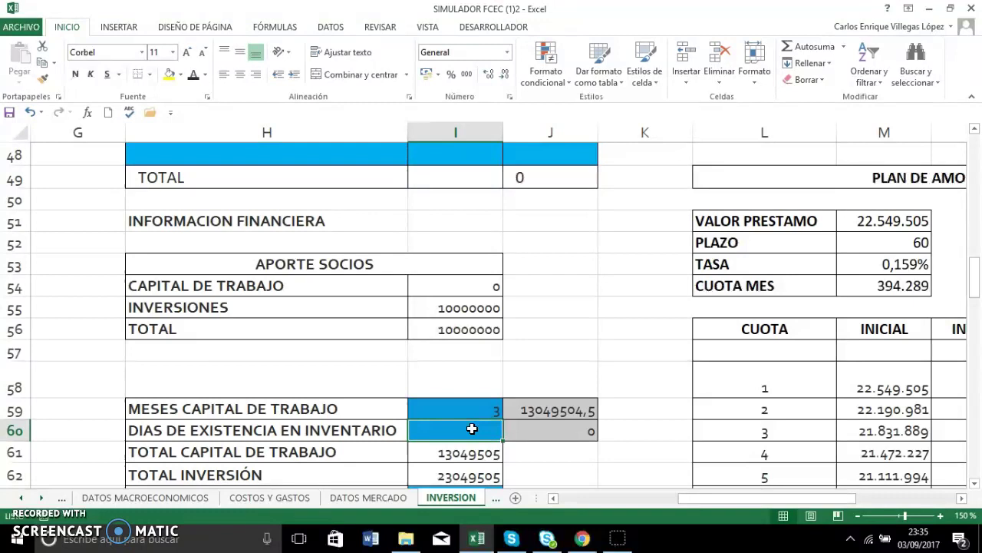
pyautogui.press('Down')
pyautogui.press('Down')
pyautogui.press('Down')
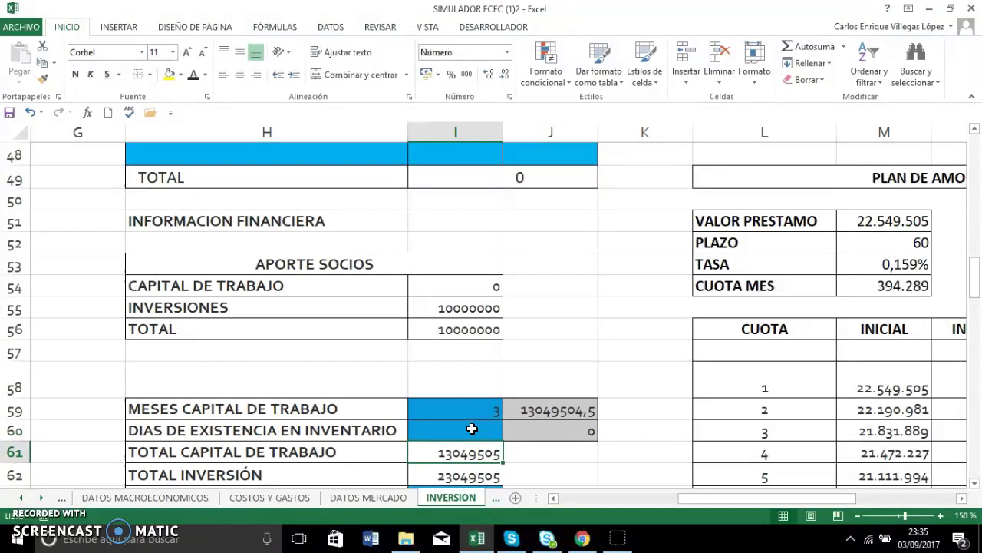
pyautogui.press('Up')
pyautogui.press('Up')
pyautogui.press('Up')
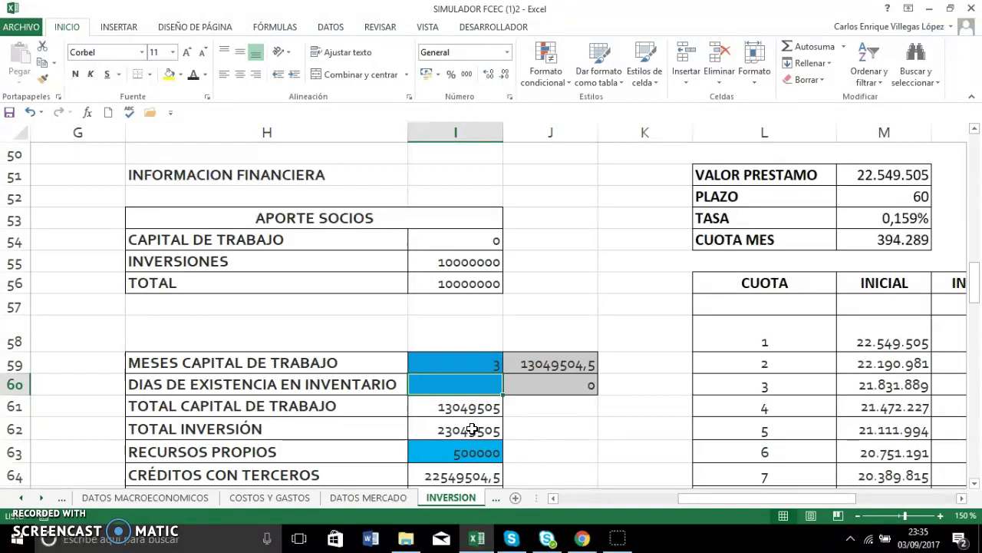
# Review the financing rows from TOTAL CAPITAL DE TRABAJO down to VALOR CUOTA DEL MES.
pyautogui.press('Down')
pyautogui.press('Down')
pyautogui.press('Down')
pyautogui.press('Down')
pyautogui.press('Down')
pyautogui.press('Down')
pyautogui.press('Down')
pyautogui.press('Down')
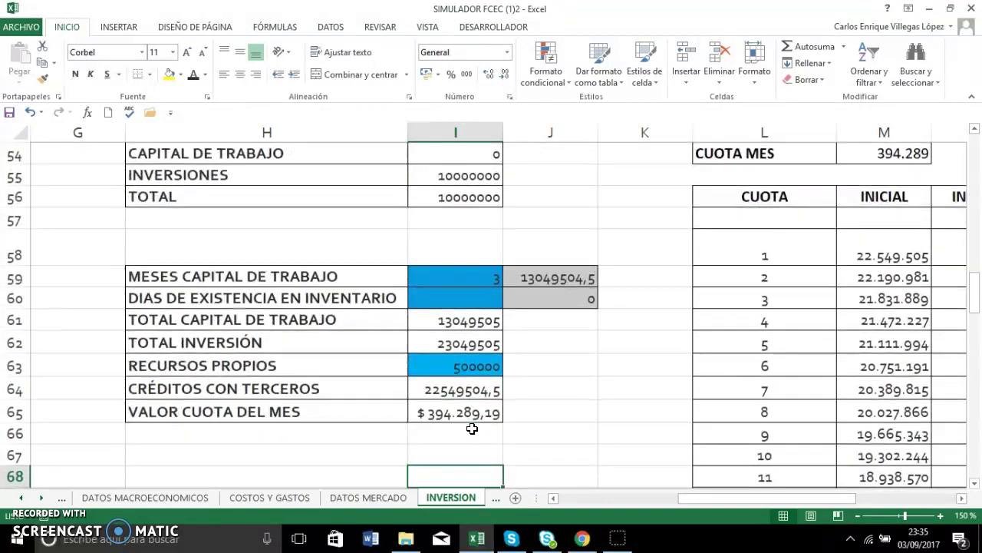
# Set DIAS DE EXISTENCIA EN INVENTARIO to 15.
pyautogui.press('Up')
pyautogui.press('Up')
pyautogui.press('Up')
pyautogui.press('Up')
pyautogui.press('Up')
pyautogui.press('Up')
pyautogui.press('Up')
pyautogui.press('Up')
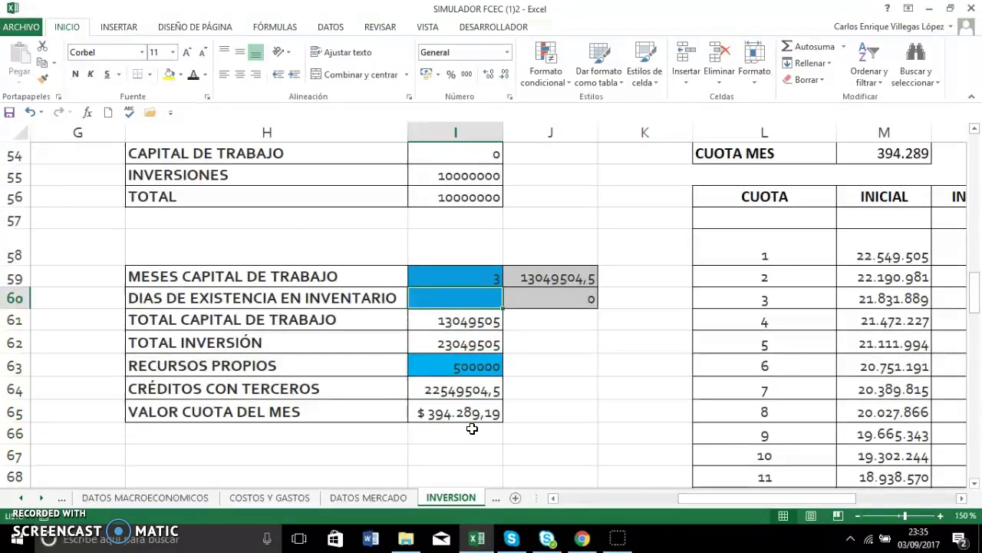
pyautogui.press('Up')
pyautogui.press('Right')
pyautogui.press('Down')
pyautogui.press('Left')
pyautogui.write('15')
pyautogui.press('Left')
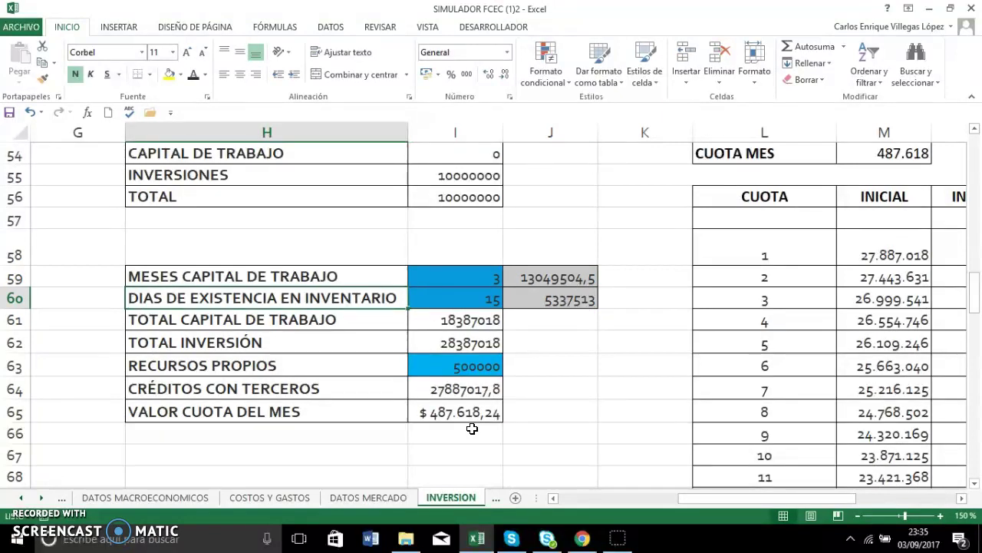
# Set RECURSOS PROPIOS to 34000000.
pyautogui.press('Up')
pyautogui.press('Up')
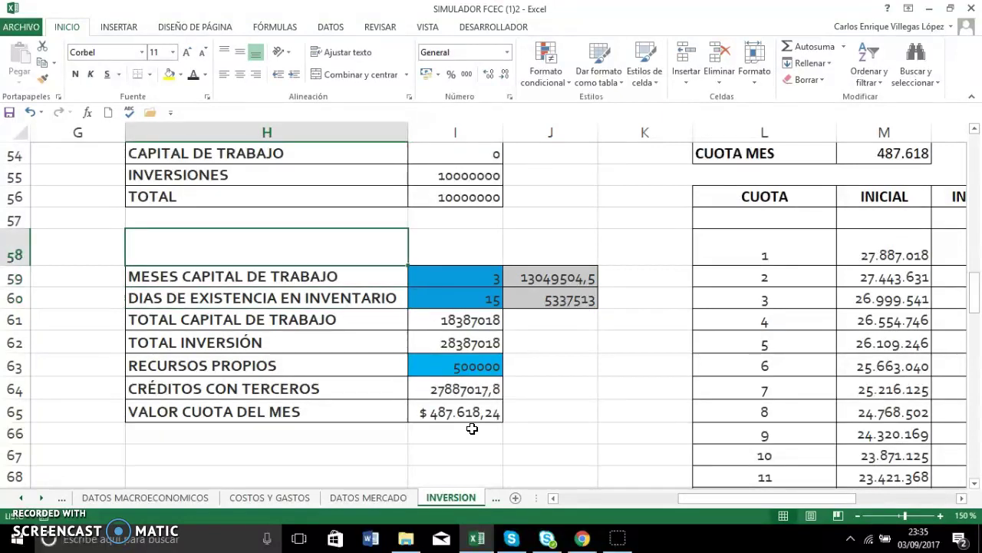
pyautogui.press('Right')
pyautogui.press('Down')
pyautogui.press('Down')
pyautogui.press('Down')
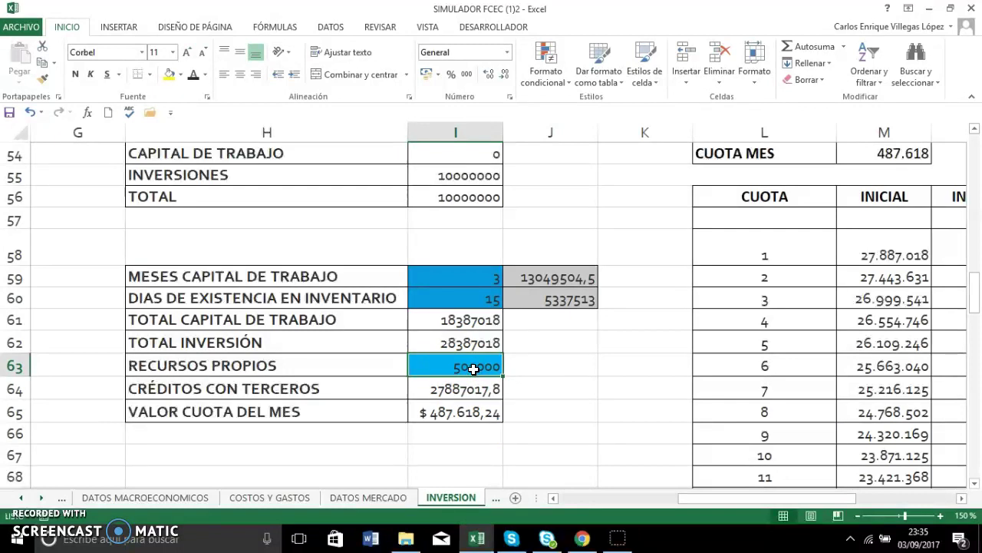
pyautogui.write('3400000')
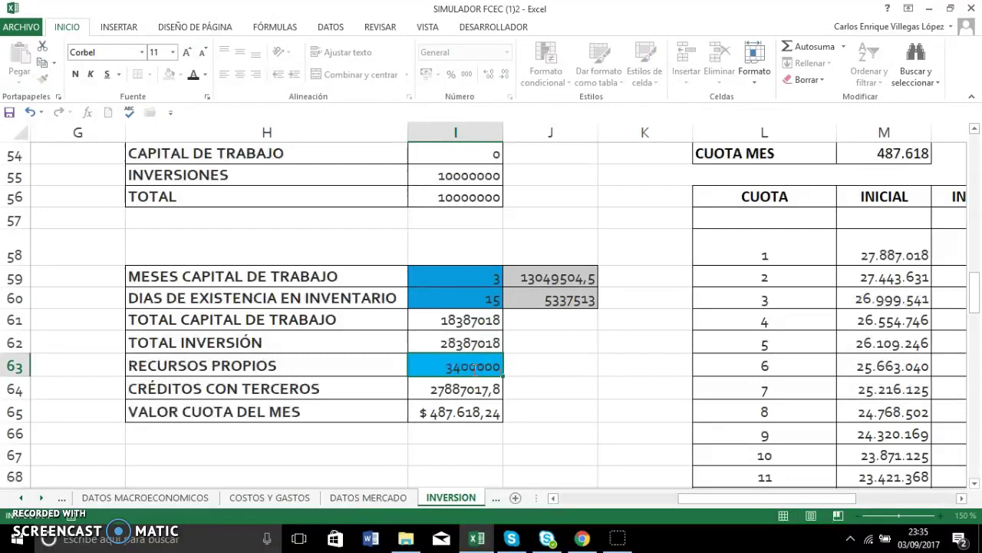
pyautogui.write('0')
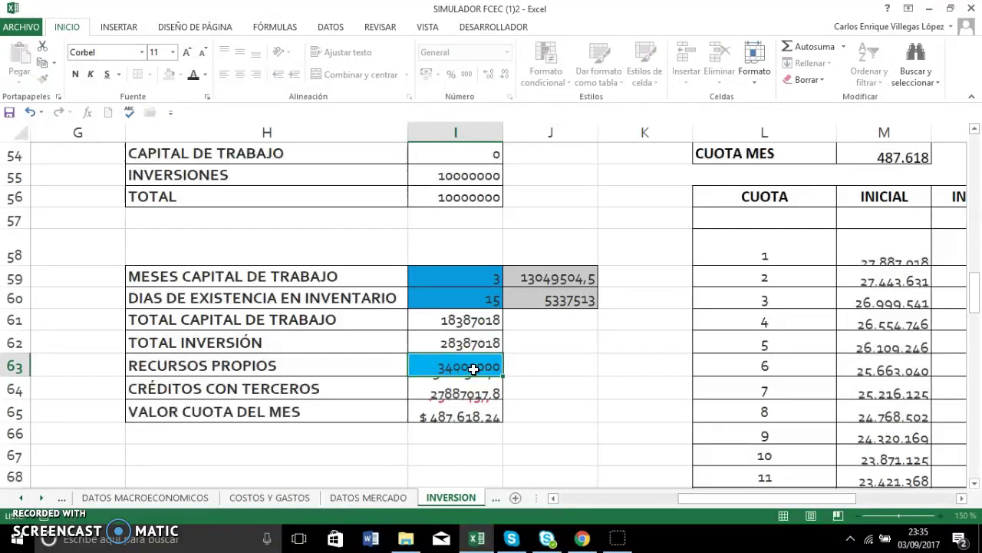
pyautogui.press('Return')
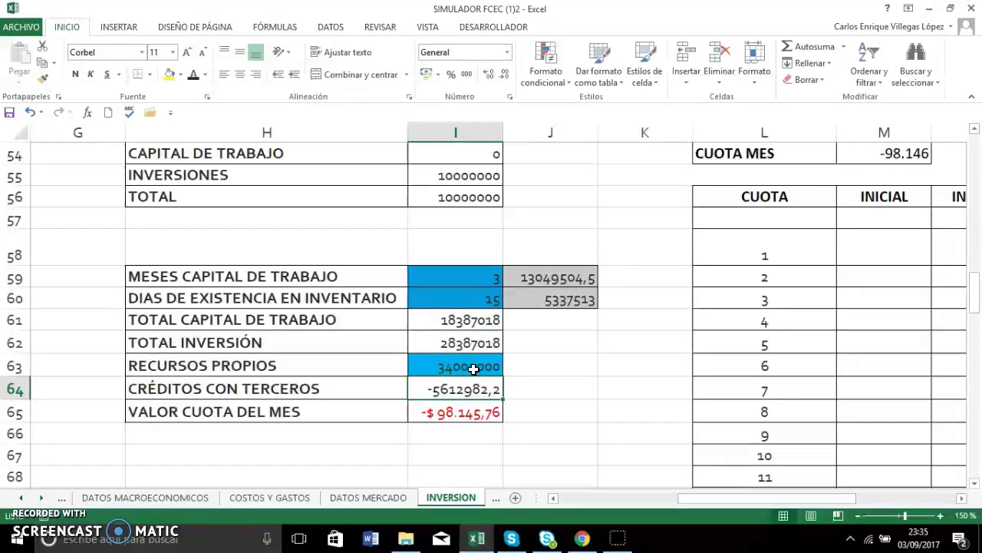
# Examine how CRÉDITOS CON TERCEROS and VALOR CUOTA DEL MES respond to the RECURSOS PROPIOS amount.
pyautogui.press('Return')
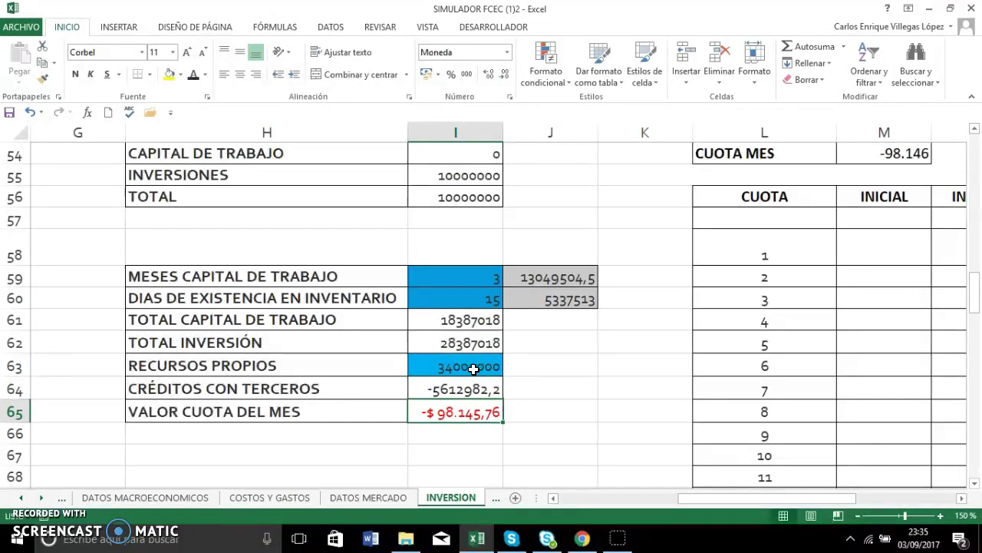
pyautogui.press('Up')
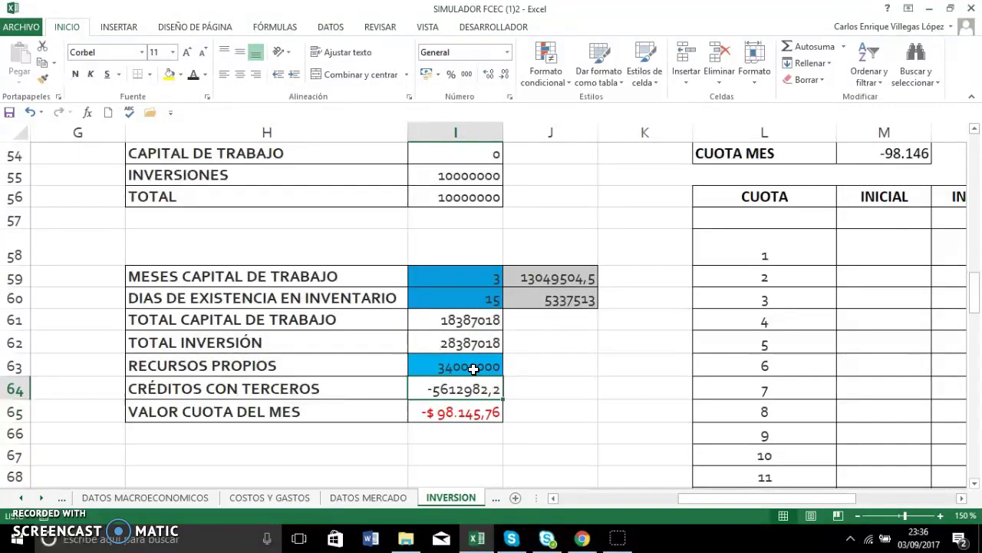
pyautogui.press('Down')
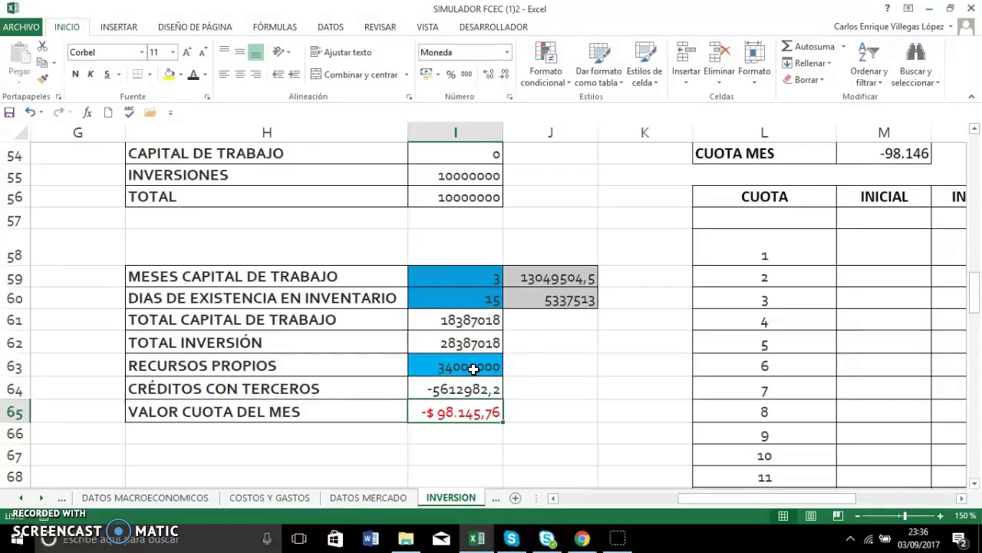
pyautogui.press('Up')
pyautogui.press('Up')
pyautogui.press('Down')
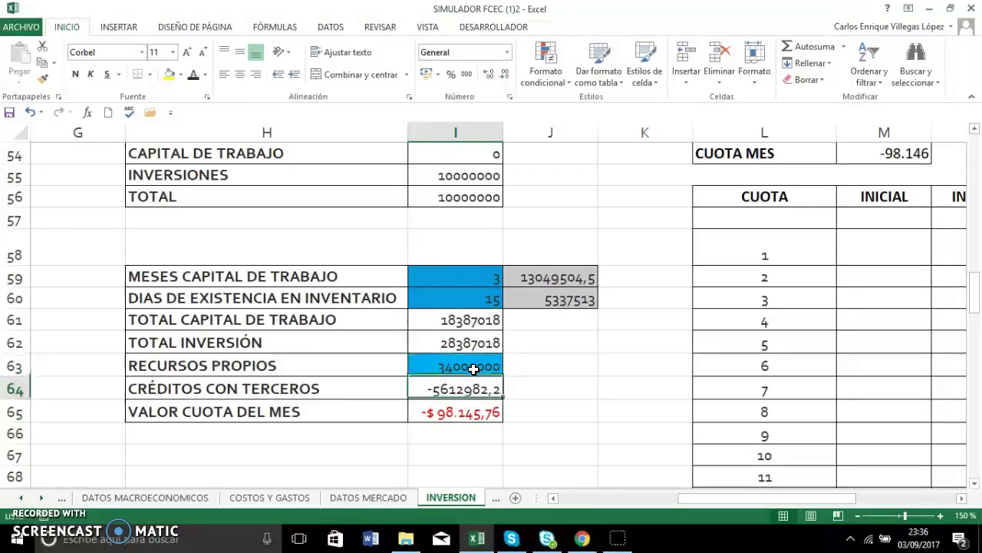
pyautogui.press('Down')
pyautogui.press('Up')
pyautogui.press('Up')
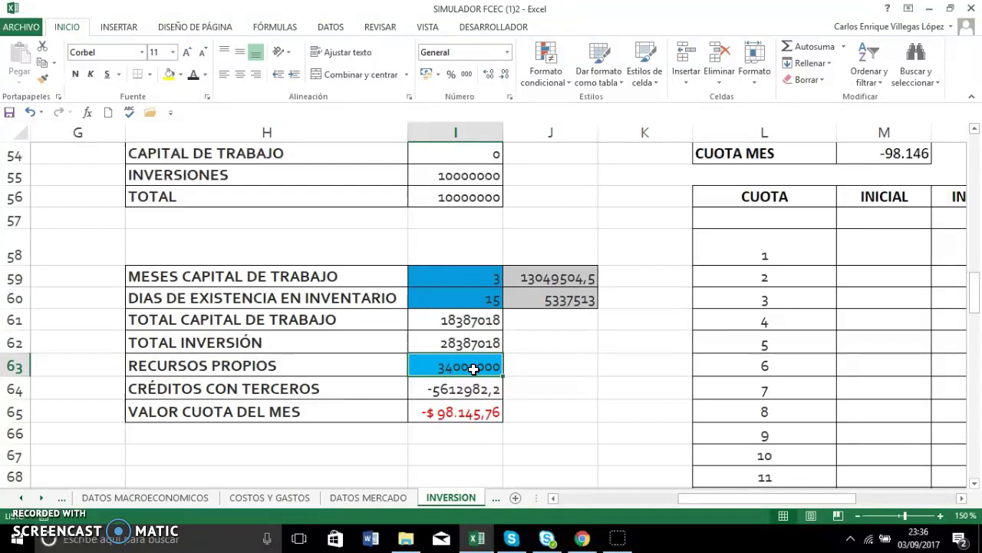
pyautogui.press('Up')
pyautogui.press('Up')
pyautogui.press('Up')
pyautogui.press('Up')
pyautogui.press('Up')
pyautogui.press('Up')
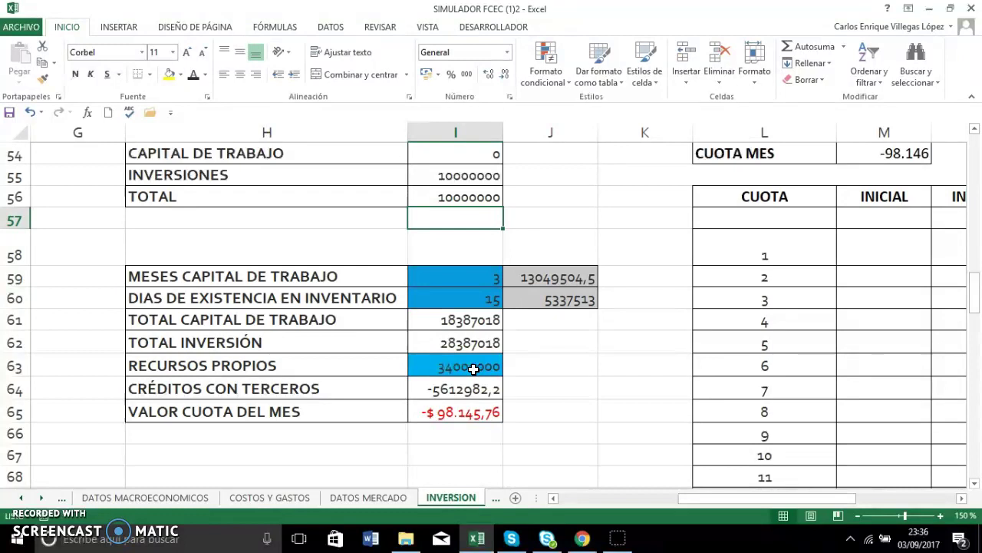
# Replace the RECURSOS PROPIOS amount with 5000000.
pyautogui.press('Down')
pyautogui.press('Down')
pyautogui.press('Down')
pyautogui.press('Down')
pyautogui.press('Down')
pyautogui.press('Down')
pyautogui.press('Down')
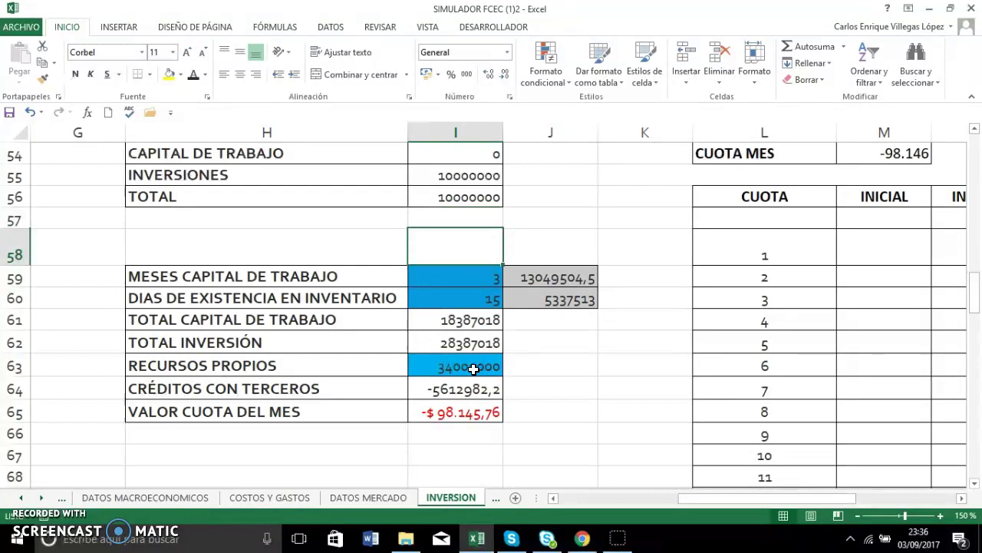
pyautogui.press('Down')
pyautogui.press('Up')
pyautogui.press('Up')
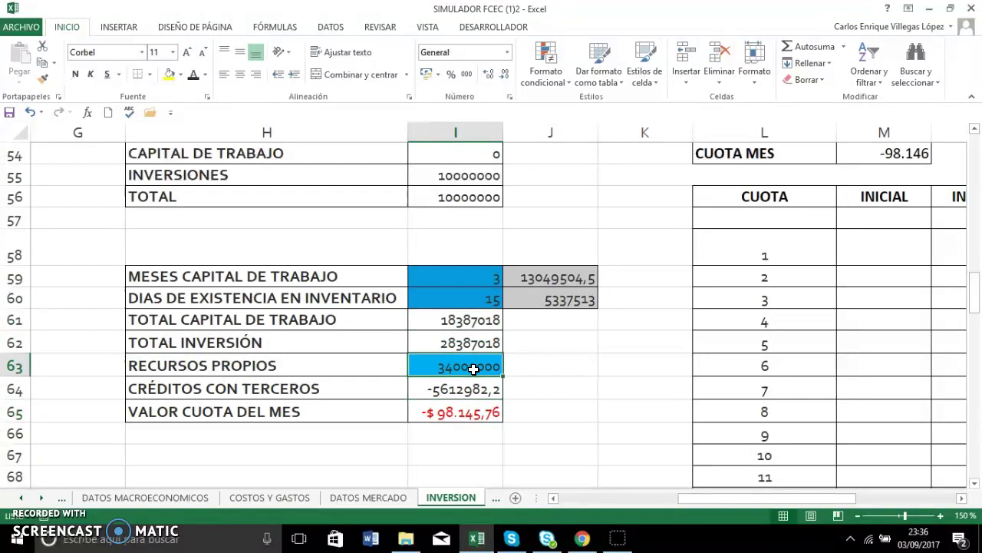
pyautogui.write('500000')
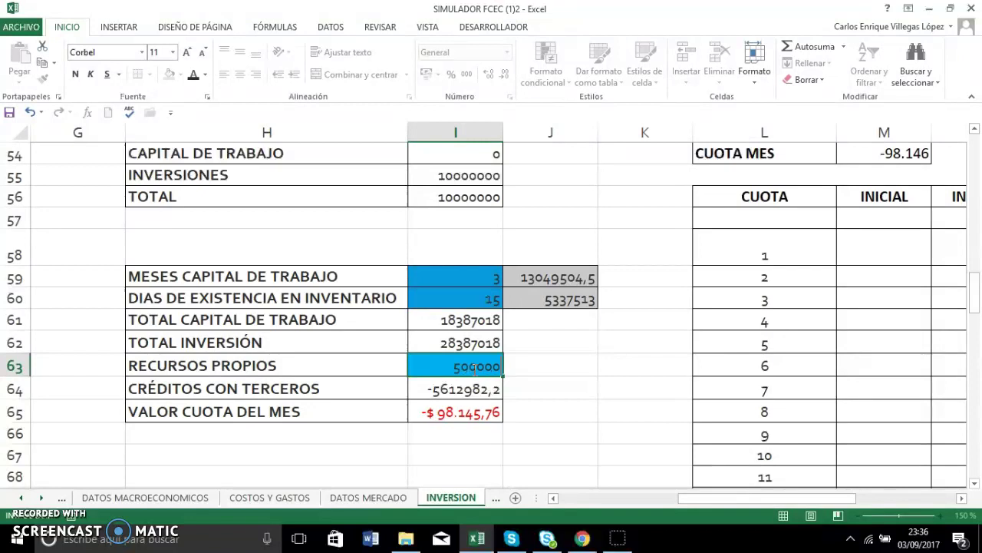
pyautogui.write('0')
pyautogui.press('Return')
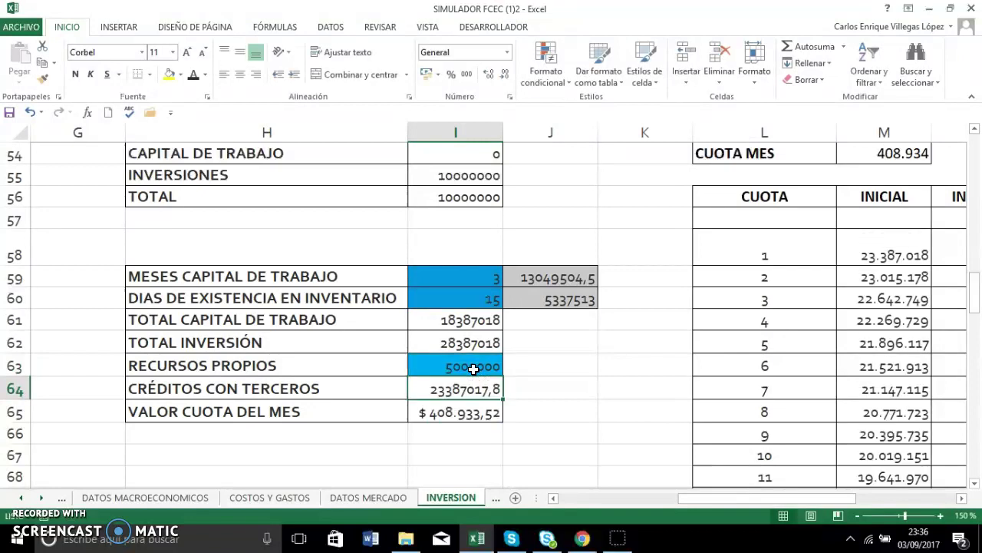
# Check the recalculated CRÉDITOS CON TERCEROS amount and the VALOR CUOTA DEL MES below it.
pyautogui.click(472, 385)
pyautogui.click(464, 395)
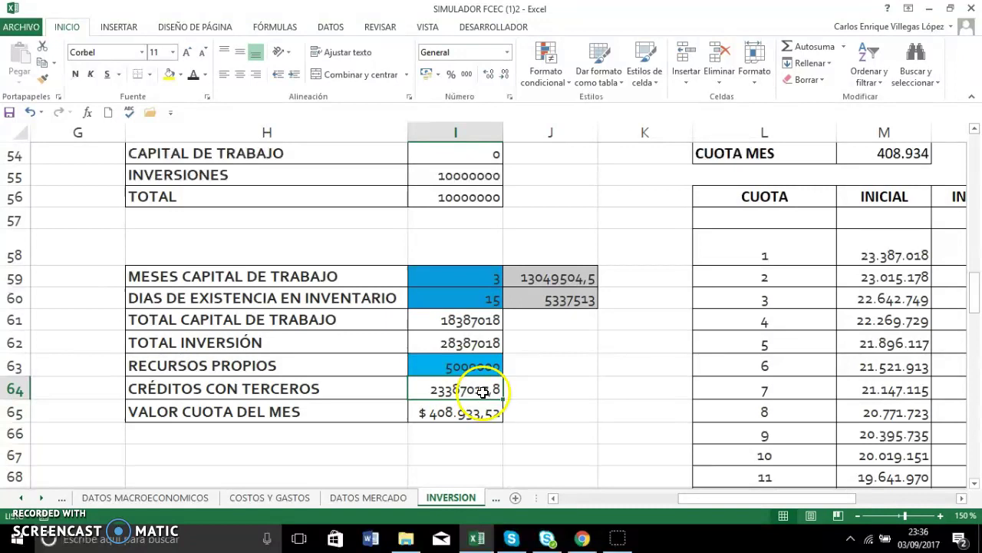
pyautogui.click(472, 412)
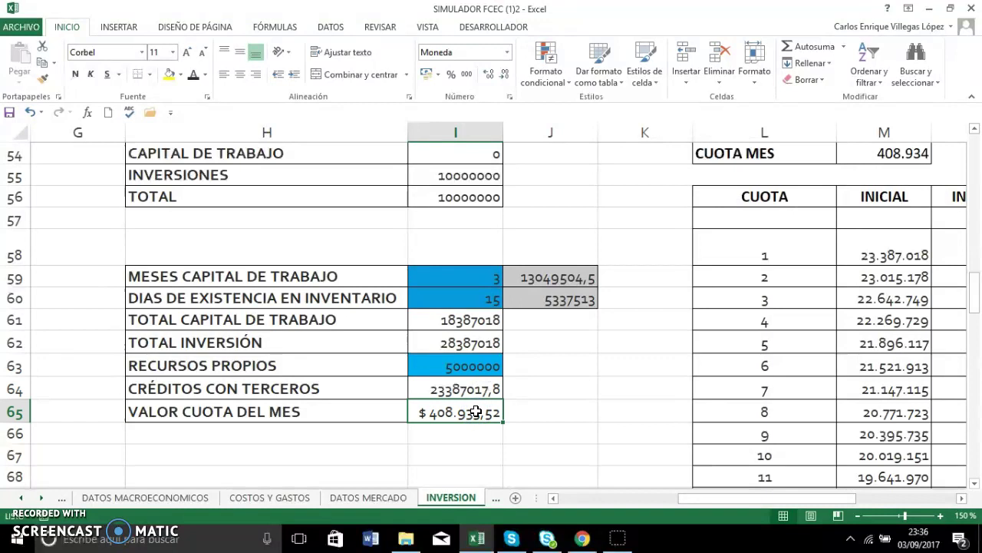
pyautogui.click(476, 412)
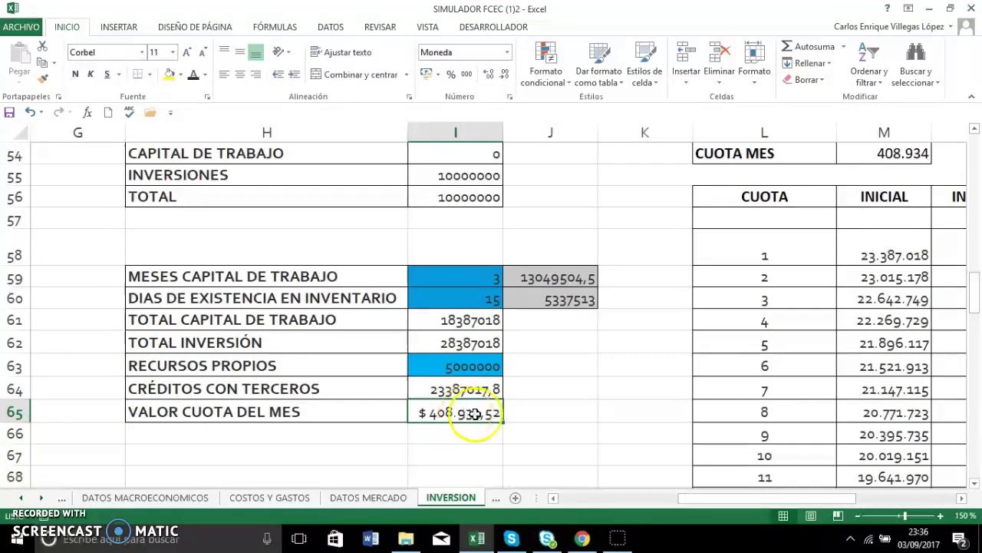
# Review VALOR PRESTAMO, PLAZO, TASA and CUOTA MES at the head of the PLAN DE AMORTIZACIÓN.
pyautogui.press('Right')
pyautogui.press('Right')
pyautogui.press('Right')
pyautogui.press('Right')
pyautogui.press('Right')
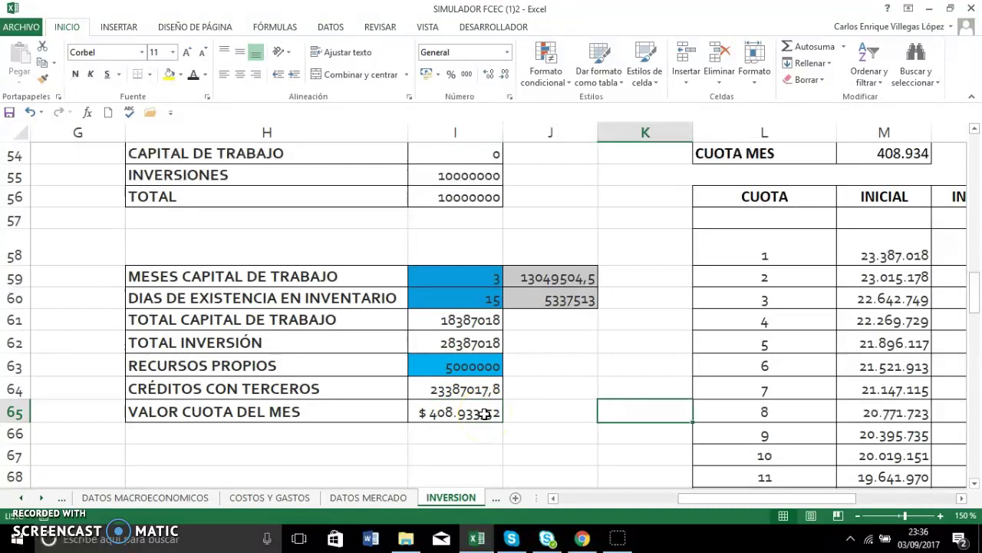
pyautogui.press('Right')
pyautogui.press('Up')
pyautogui.press('Up')
pyautogui.press('Up')
pyautogui.press('Up')
pyautogui.press('Up')
pyautogui.press('Up')
pyautogui.press('Up')
pyautogui.press('Up')
pyautogui.press('Up')
pyautogui.press('Up')
pyautogui.press('Up')
pyautogui.press('Up')
pyautogui.press('Up')
pyautogui.press('Up')
pyautogui.press('Up')
pyautogui.press('Up')
pyautogui.press('Up')
pyautogui.press('Up')
pyautogui.press('Up')
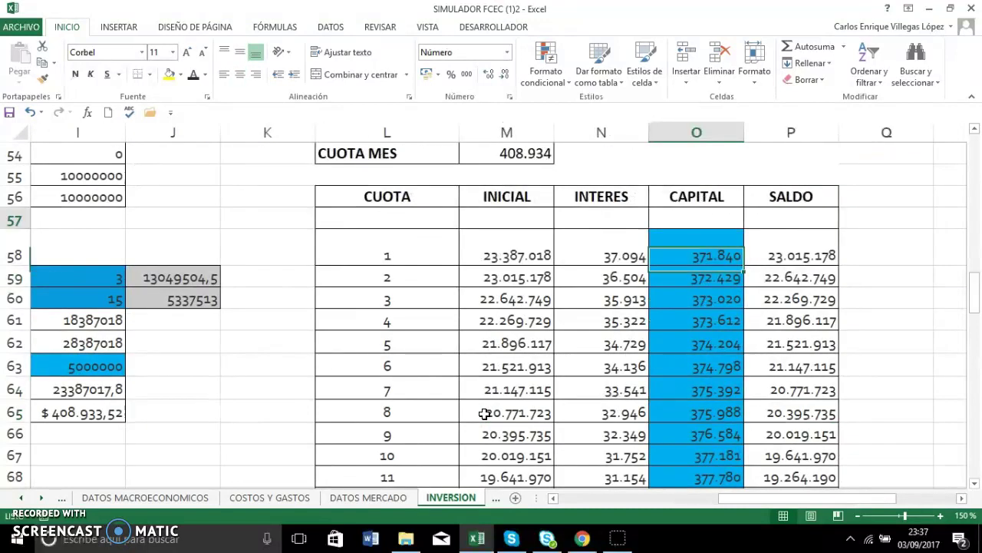
pyautogui.press('Down')
pyautogui.press('Down')
pyautogui.press('Down')
pyautogui.press('Down')
pyautogui.press('Down')
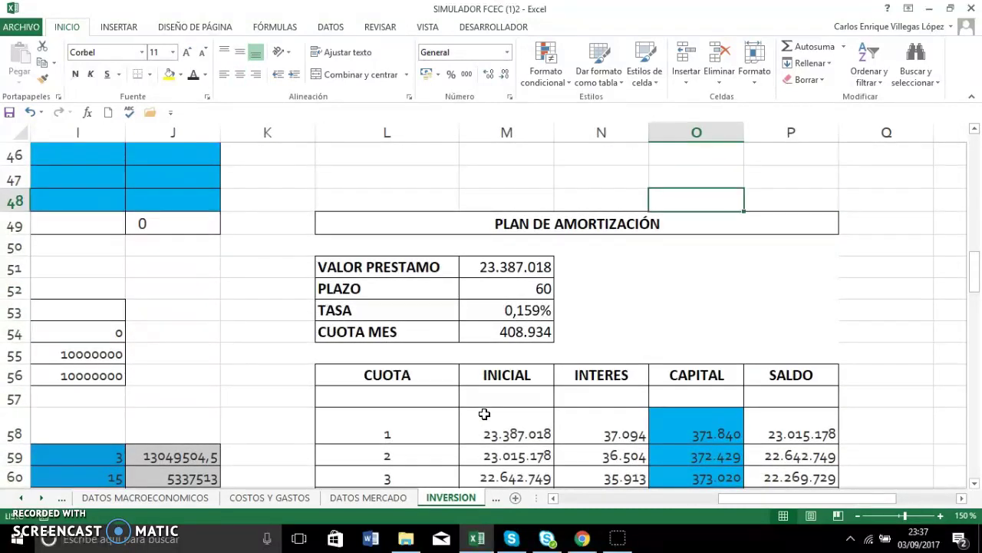
pyautogui.press('Left')
pyautogui.press('Left')
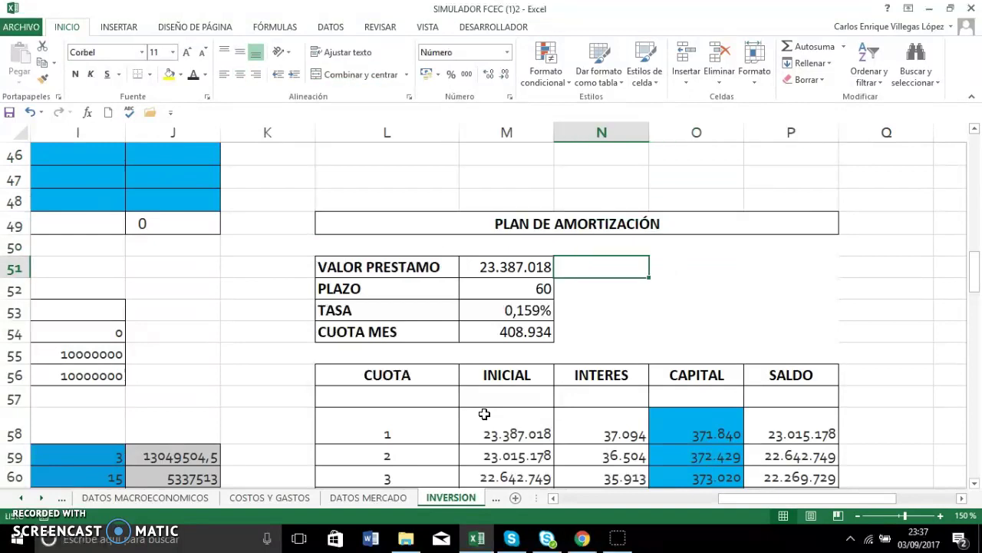
pyautogui.press('Down')
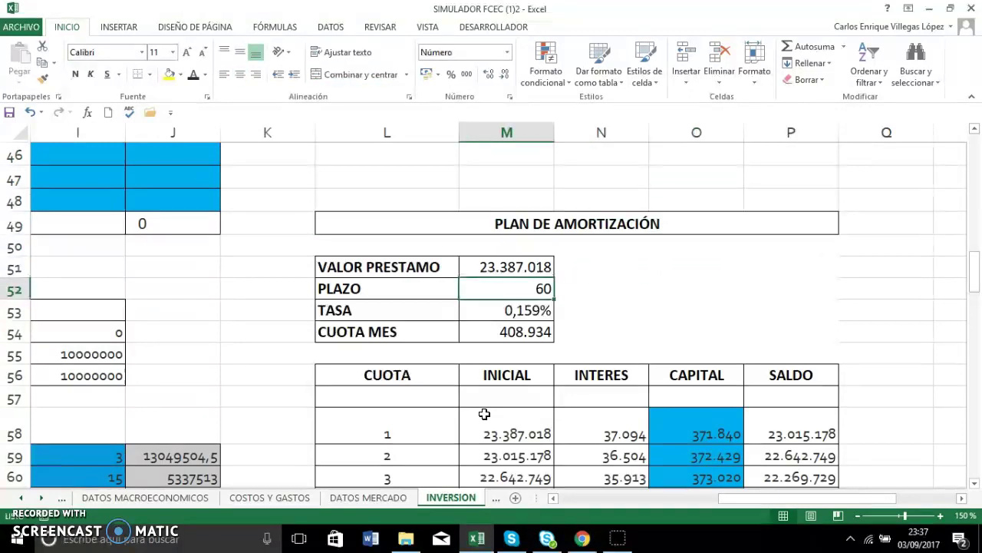
pyautogui.press('Down')
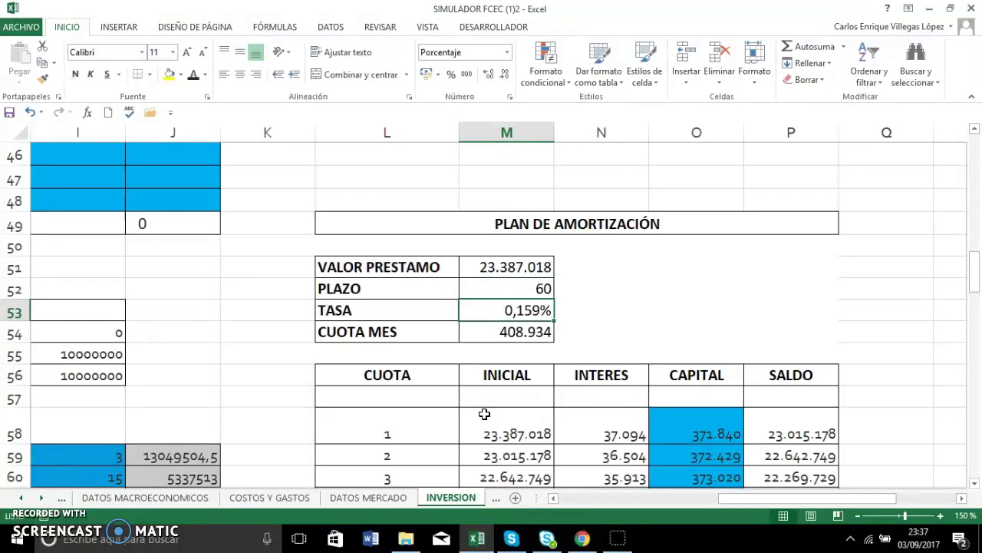
pyautogui.press('Down')
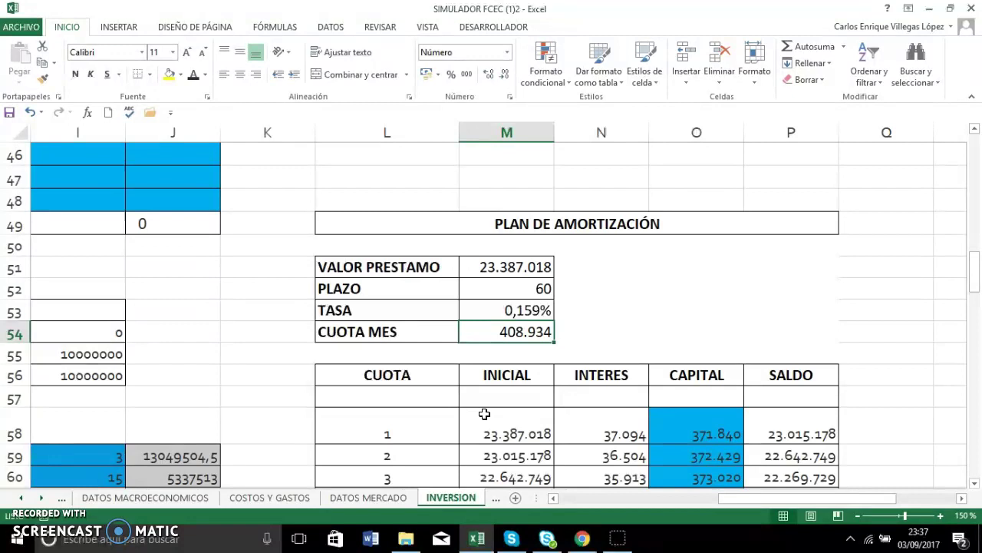
# Look through the INICIAL column of the amortization table across the successive instalments.
pyautogui.press('Down')
pyautogui.press('Down')
pyautogui.press('Down')
pyautogui.press('Down')
pyautogui.press('Down')
pyautogui.press('Down')
pyautogui.press('Up')
pyautogui.press('Up')
pyautogui.press('Down')
pyautogui.press('Down')
pyautogui.press('Down')
pyautogui.press('Down')
pyautogui.press('Down')
pyautogui.press('Down')
pyautogui.press('Down')
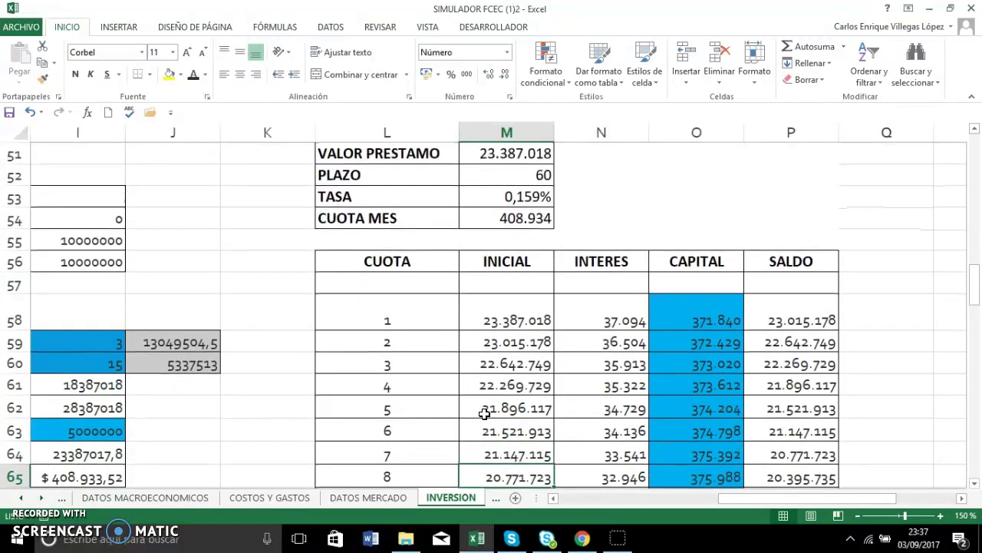
pyautogui.press('Up')
pyautogui.press('Up')
pyautogui.press('Up')
pyautogui.press('Up')
pyautogui.press('Up')
pyautogui.press('Up')
pyautogui.press('Up')
pyautogui.press('Up')
pyautogui.press('Up')
pyautogui.press('Up')
pyautogui.press('Up')
pyautogui.press('Up')
pyautogui.press('Up')
pyautogui.press('Up')
pyautogui.press('Up')
pyautogui.press('Up')
pyautogui.press('Up')
pyautogui.press('Up')
pyautogui.press('Up')
pyautogui.press('Up')
pyautogui.press('Down')
pyautogui.press('Down')
pyautogui.press('Down')
pyautogui.press('Down')
pyautogui.press('Down')
pyautogui.press('Down')
pyautogui.press('Down')
pyautogui.press('Down')
pyautogui.press('Down')
pyautogui.press('Down')
pyautogui.press('Down')
pyautogui.press('Down')
pyautogui.press('Down')
pyautogui.press('Down')
pyautogui.press('Down')
pyautogui.press('Down')
pyautogui.press('Down')
pyautogui.press('Down')
pyautogui.press('Down')
pyautogui.press('Down')
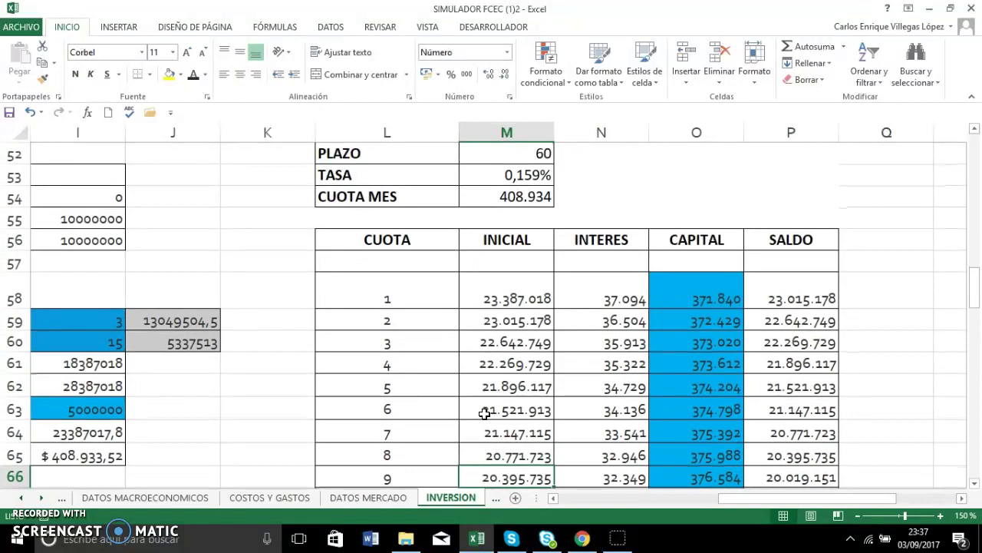
pyautogui.press('Down')
# Examine the INTERES, CAPITAL and SALDO values of instalment 1 in the amortization table.
pyautogui.press('Up')
pyautogui.press('Up')
pyautogui.press('Up')
pyautogui.press('Up')
pyautogui.press('Up')
pyautogui.press('Up')
pyautogui.press('Up')
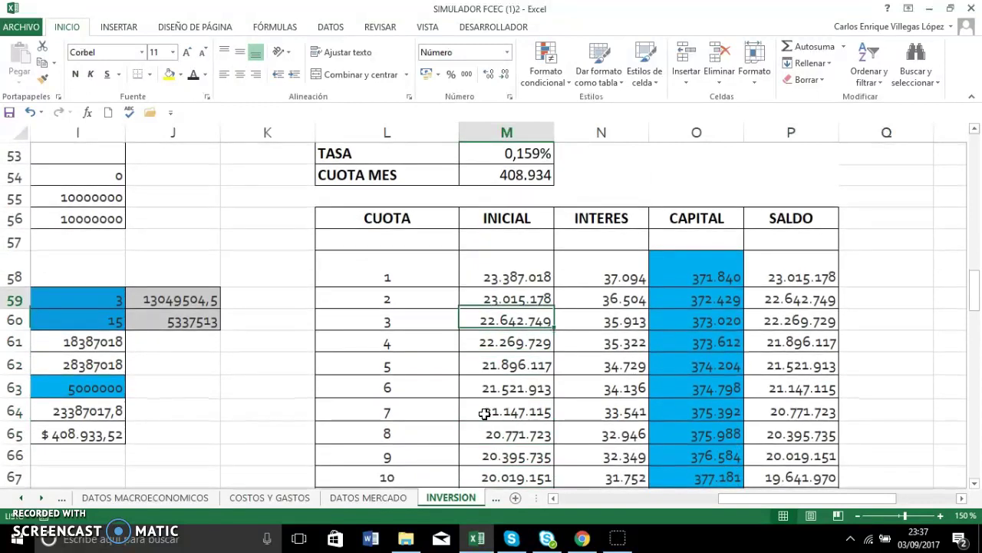
pyautogui.press('Up')
pyautogui.press('Up')
pyautogui.press('Right')
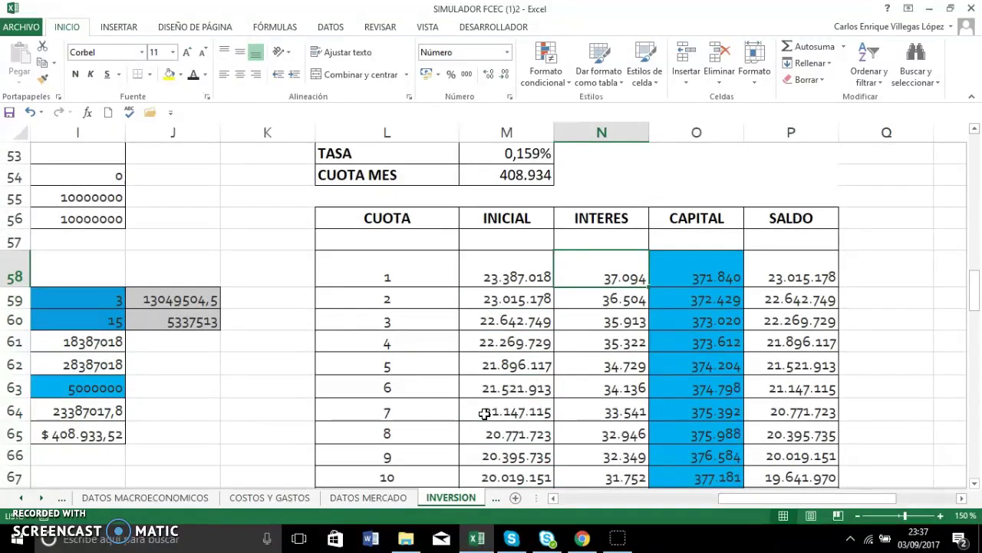
pyautogui.press('Right')
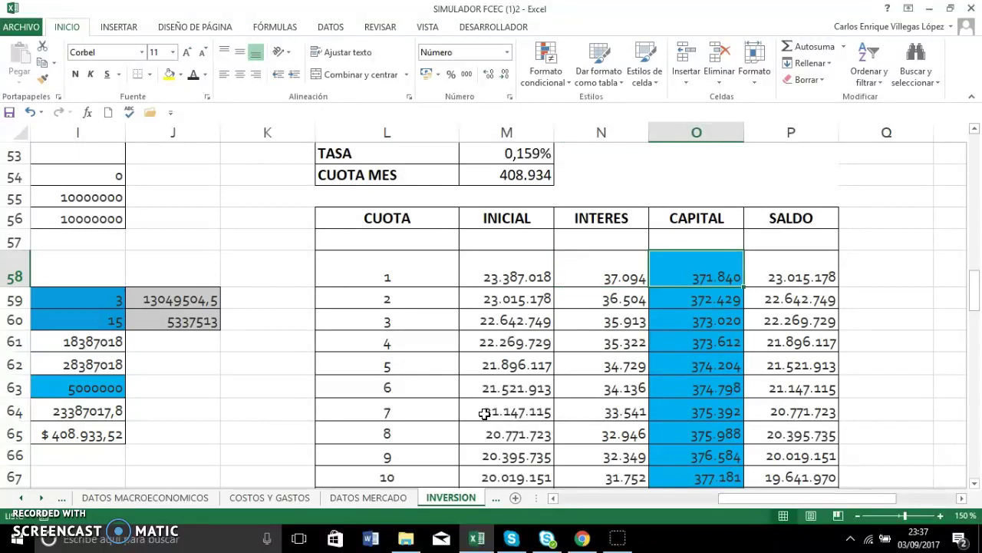
pyautogui.press('Right')
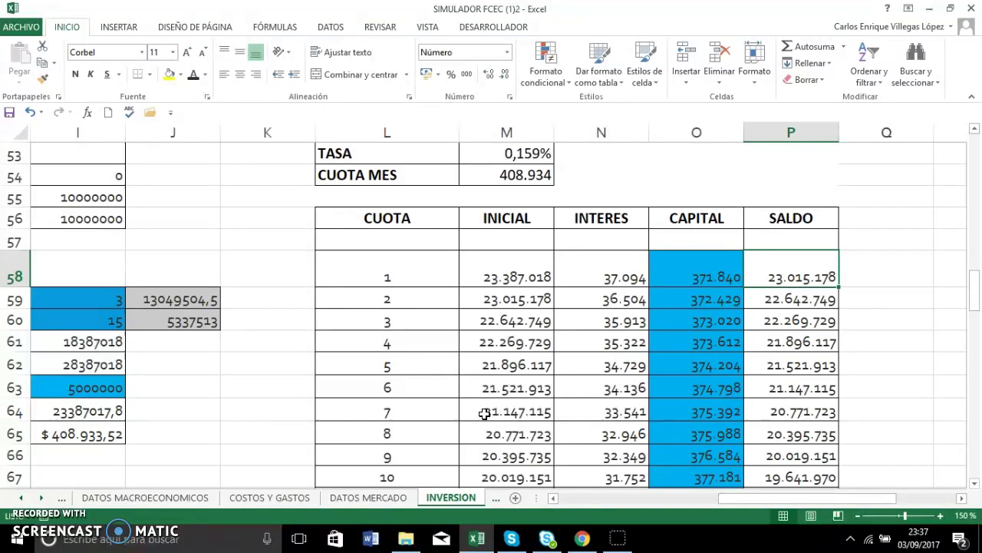
# Look through the amortization table's INICIAL, INTERES, CAPITAL and SALDO columns and the yearly totals from año 1 to Año 5.
pyautogui.press('Down')
pyautogui.press('Down')
pyautogui.press('Down')
pyautogui.press('Down')
pyautogui.press('Down')
pyautogui.press('Down')
pyautogui.press('Down')
pyautogui.press('Down')
pyautogui.press('Down')
pyautogui.press('Down')
pyautogui.press('Down')
pyautogui.press('Down')
pyautogui.press('Down')
pyautogui.press('Down')
pyautogui.press('Down')
pyautogui.press('Down')
pyautogui.press('Down')
pyautogui.press('Down')
pyautogui.press('Down')
pyautogui.press('Down')
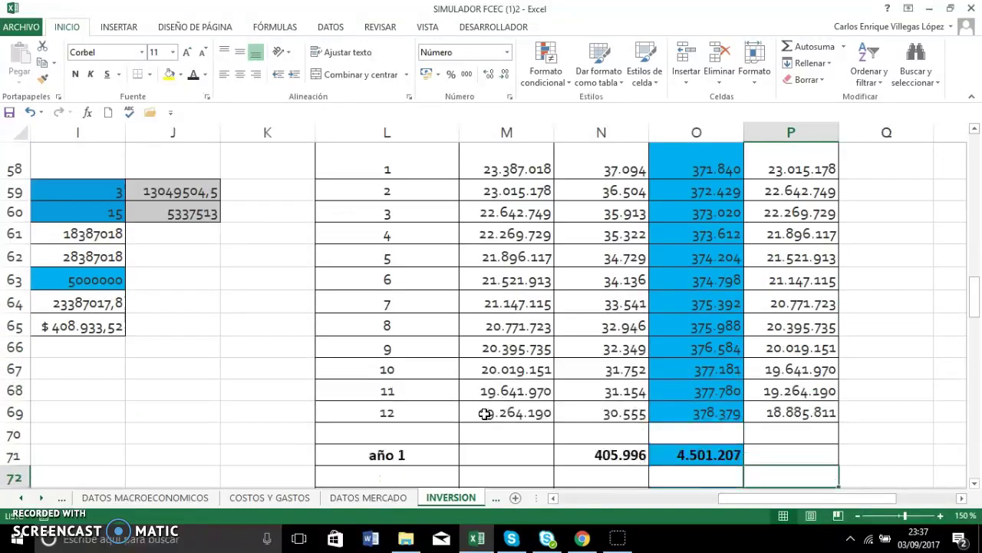
pyautogui.press('Down')
pyautogui.press('Down')
pyautogui.press('Down')
pyautogui.press('Down')
pyautogui.press('Down')
pyautogui.press('Down')
pyautogui.press('Down')
pyautogui.press('Down')
pyautogui.press('Down')
pyautogui.press('Down')
pyautogui.press('Down')
pyautogui.press('Down')
pyautogui.press('Down')
pyautogui.press('Down')
pyautogui.press('Down')
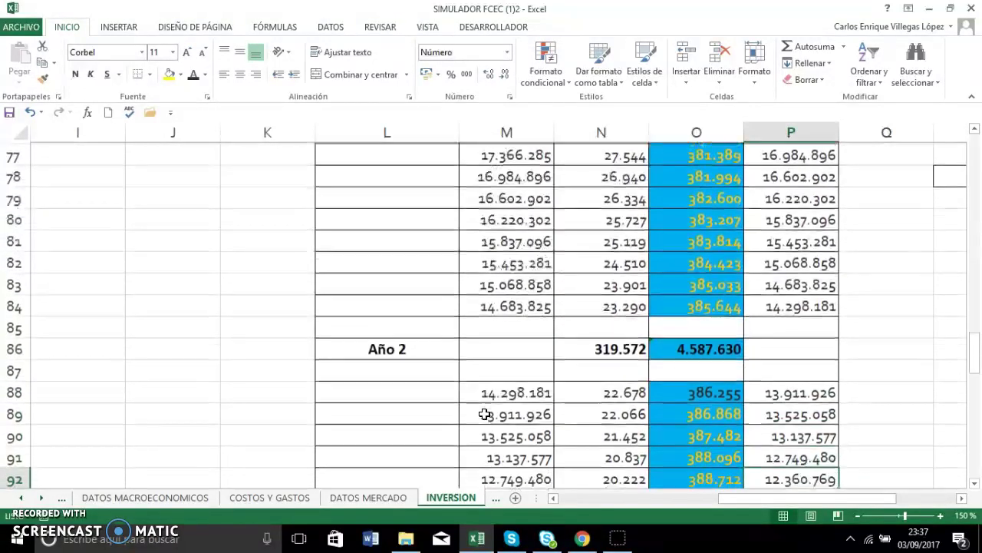
pyautogui.press('Down')
pyautogui.press('Down')
pyautogui.press('Down')
pyautogui.press('Down')
pyautogui.press('Down')
pyautogui.press('Down')
pyautogui.press('Down')
pyautogui.press('Down')
pyautogui.press('Down')
pyautogui.press('Down')
pyautogui.press('Down')
pyautogui.press('Down')
pyautogui.press('Down')
pyautogui.press('Down')
pyautogui.press('Down')
pyautogui.press('Down')
pyautogui.press('Down')
pyautogui.press('Down')
pyautogui.press('Down')
pyautogui.press('Down')
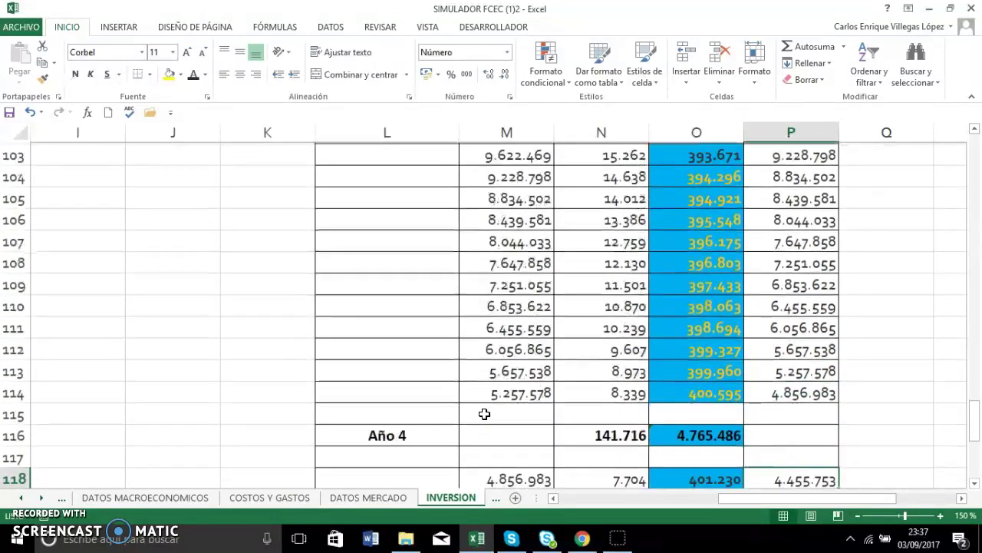
pyautogui.press('Down')
pyautogui.press('Down')
pyautogui.press('Down')
pyautogui.press('Down')
pyautogui.press('Down')
pyautogui.press('Down')
pyautogui.press('Down')
pyautogui.press('Down')
pyautogui.press('Down')
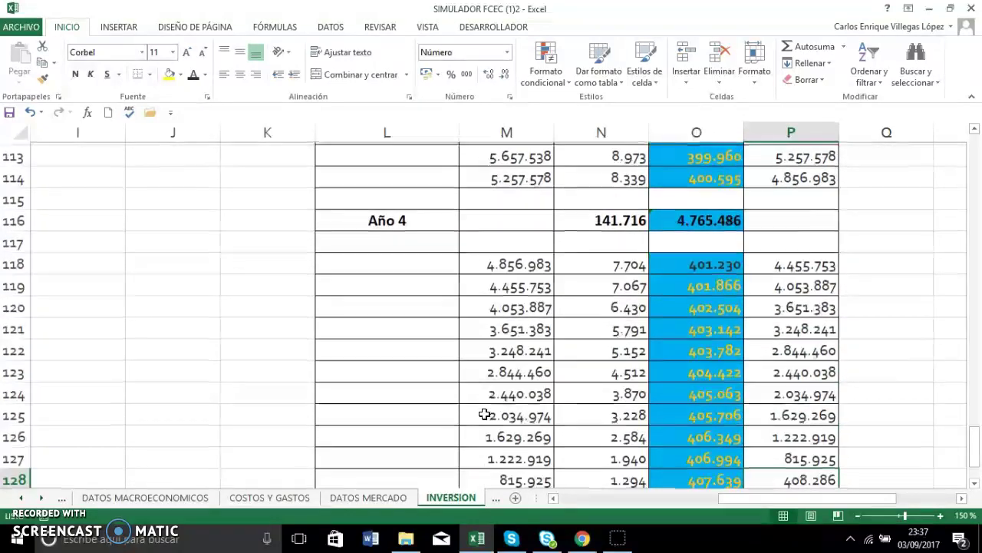
pyautogui.press('Down')
pyautogui.press('Up')
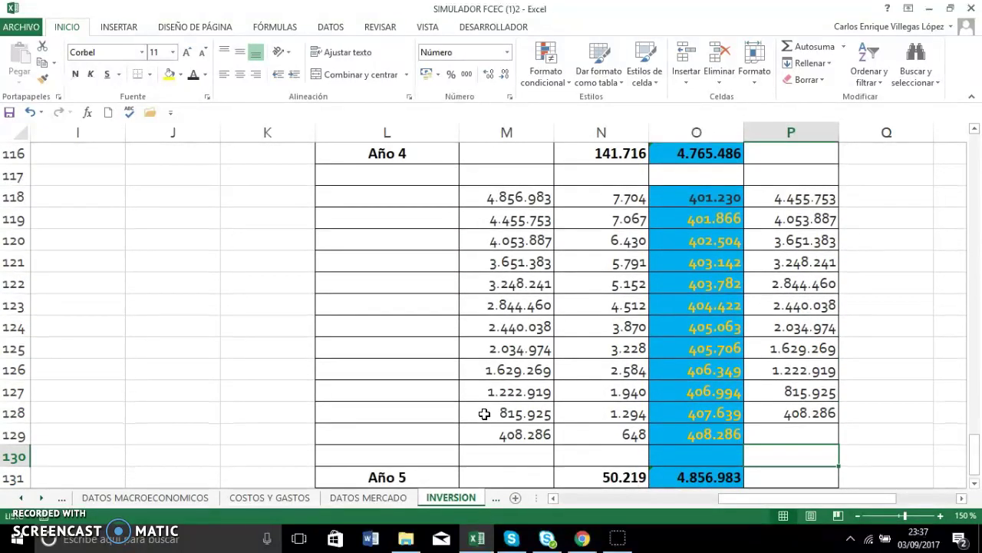
pyautogui.press('Down')
pyautogui.press('Down')
pyautogui.press('Down')
pyautogui.press('Down')
pyautogui.press('Up')
pyautogui.press('Up')
pyautogui.press('Up')
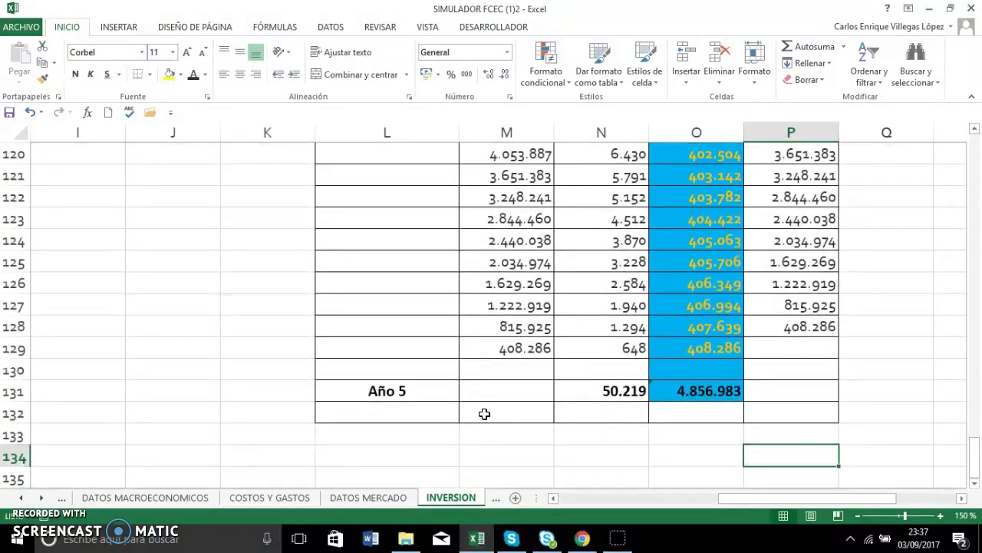
# Compare the last SALDO value in the Año 5 block with the final instalment's CAPITAL and its closing balance cell.
pyautogui.press('Up')
pyautogui.press('Up')
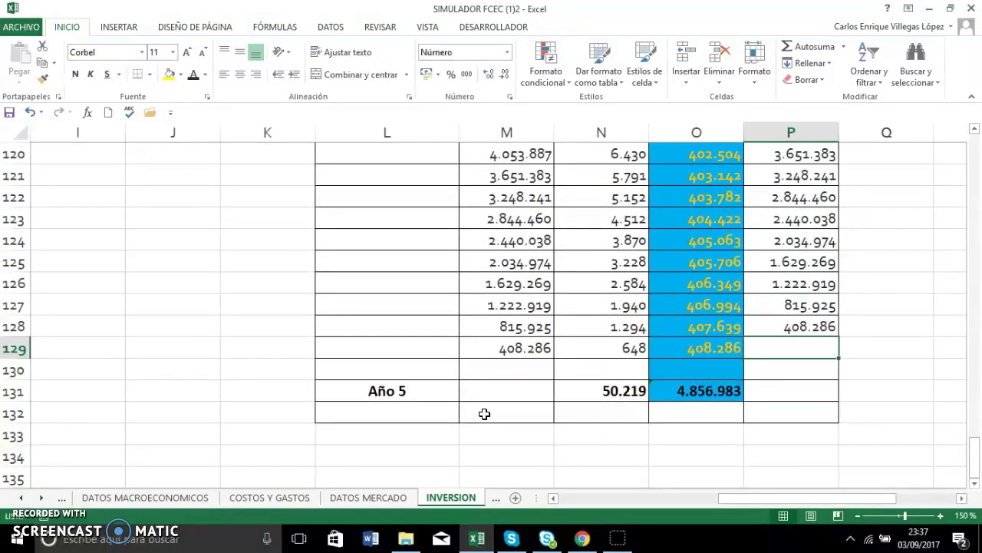
pyautogui.click(800, 324)
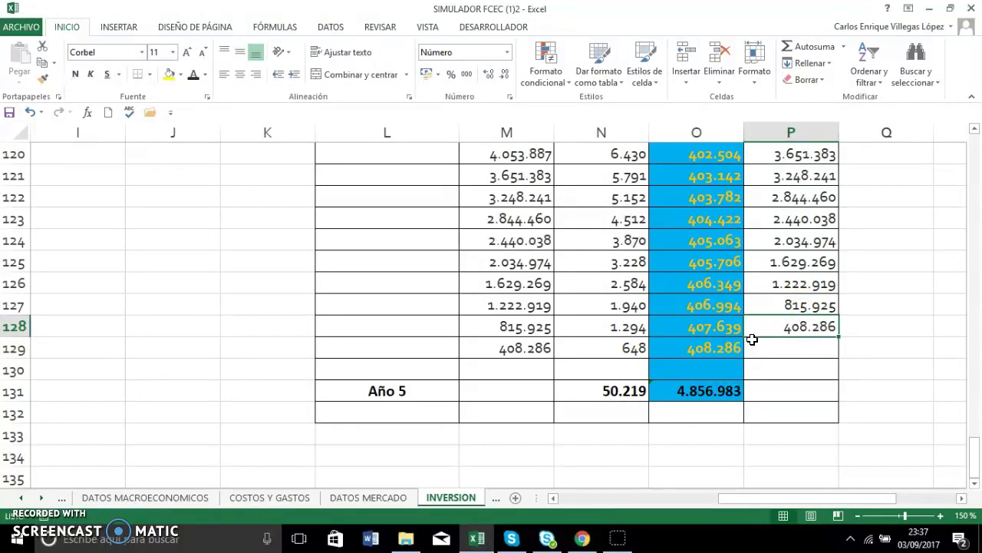
pyautogui.click(690, 348)
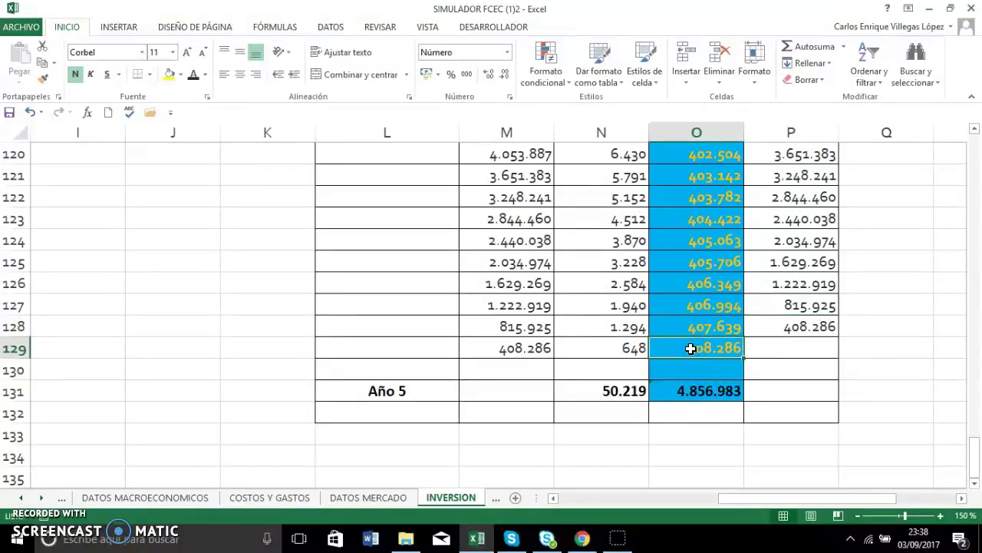
pyautogui.click(788, 349)
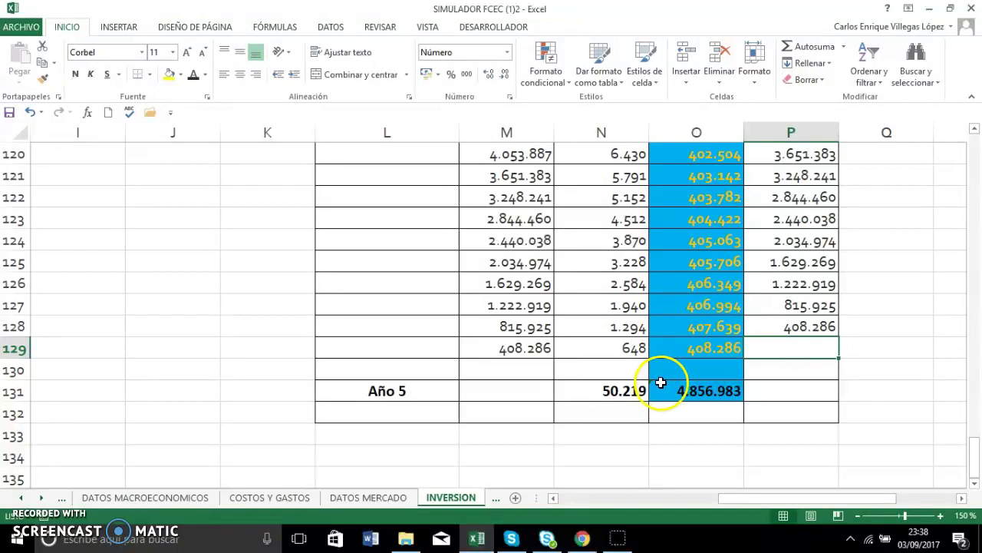
# On the PUNTO DE EQUILIBRIO sheet, inspect the formulas for the second product's Costo Mano de Obra Unitaria and CIF.
pyautogui.click(492, 500)
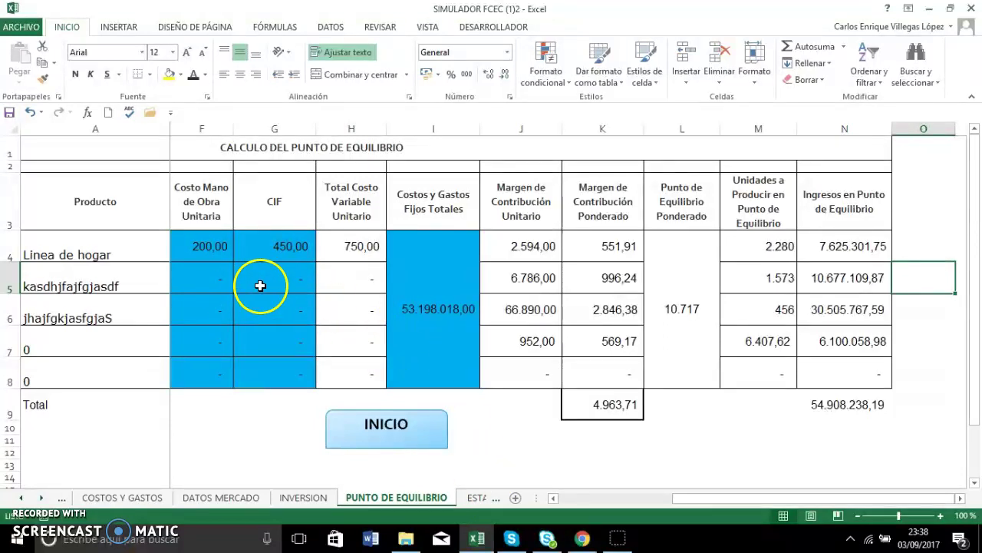
pyautogui.doubleClick(211, 282)
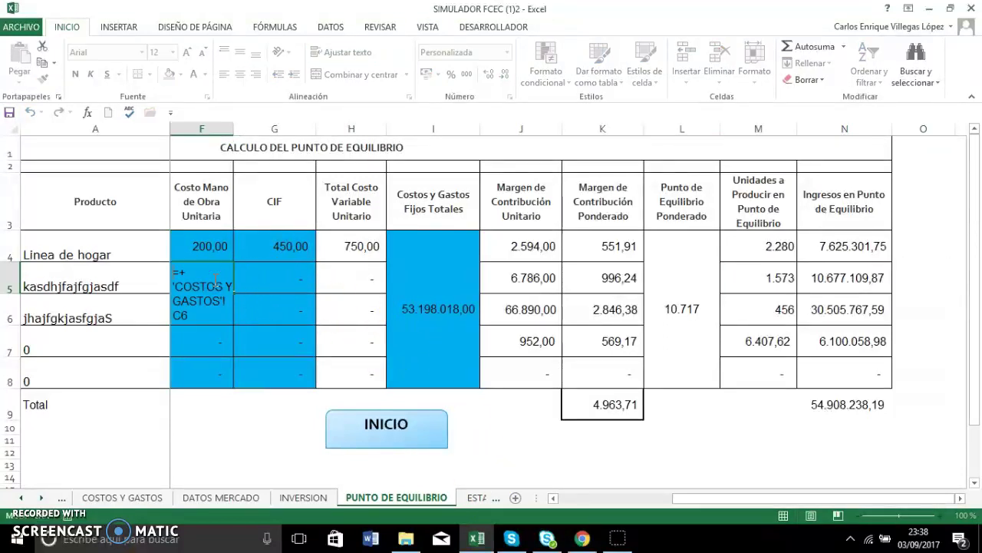
pyautogui.press('Escape')
pyautogui.click(261, 280)
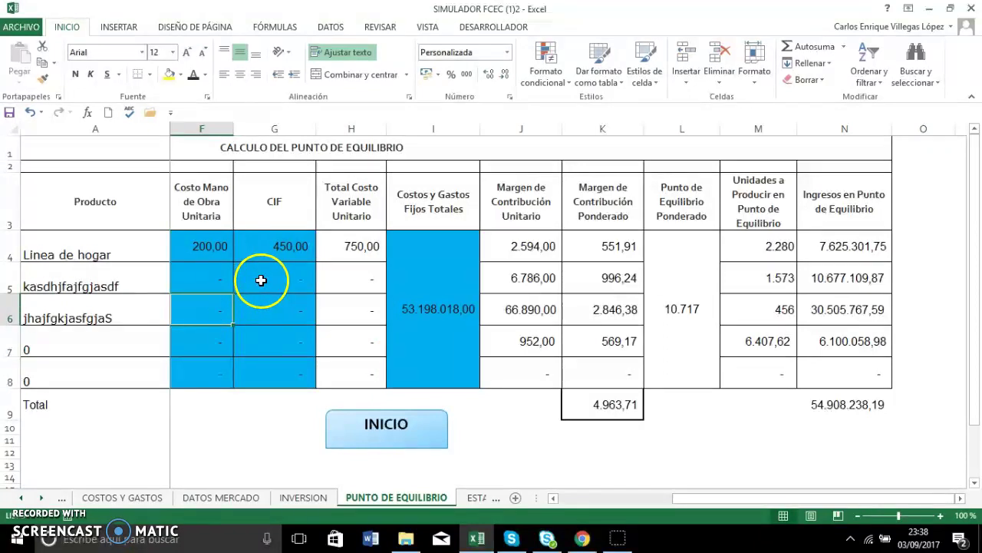
pyautogui.doubleClick(261, 280)
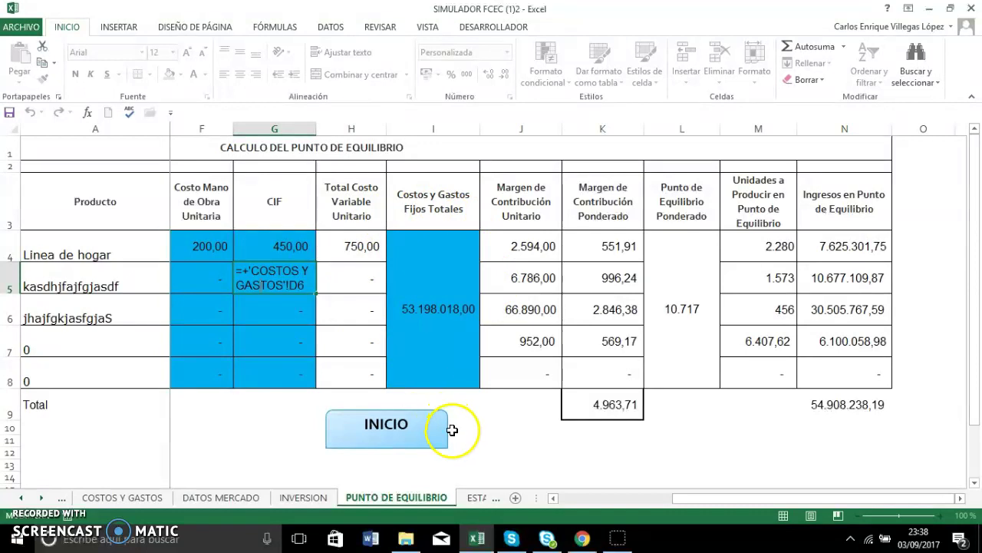
# Open the ESTADO DE RESULTADOS sheet and examine the Gastos financieros row across the years.
pyautogui.click(473, 497)
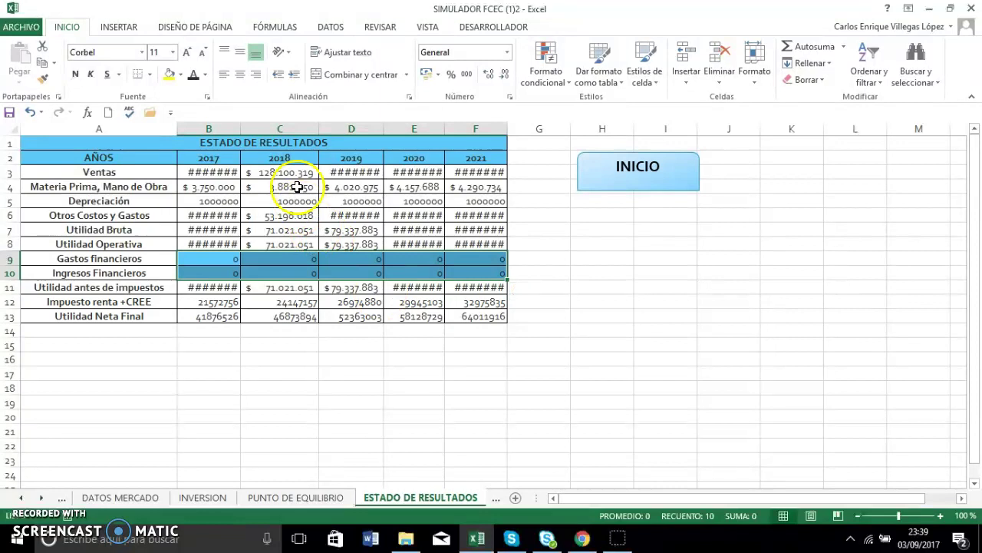
pyautogui.click(219, 259)
pyautogui.click(221, 273)
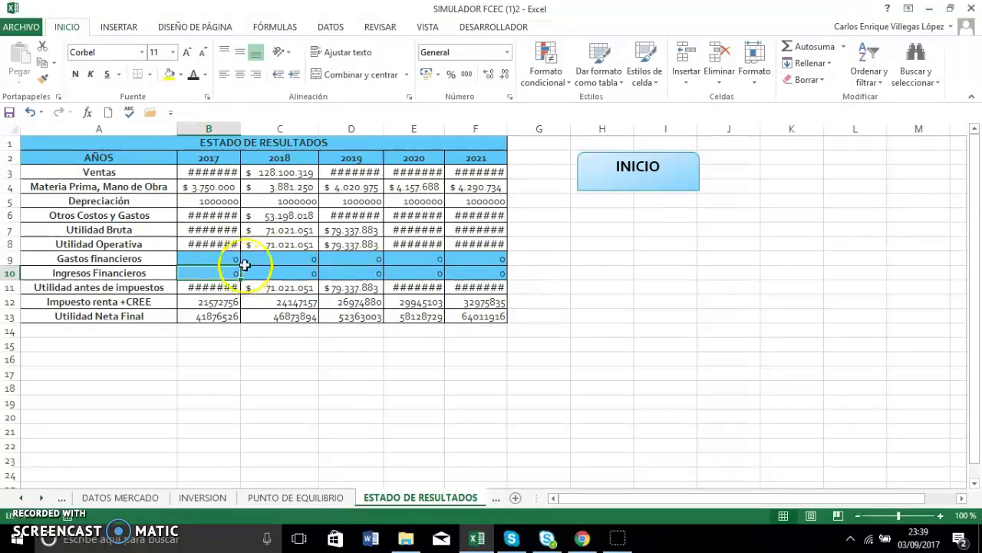
pyautogui.click(203, 260)
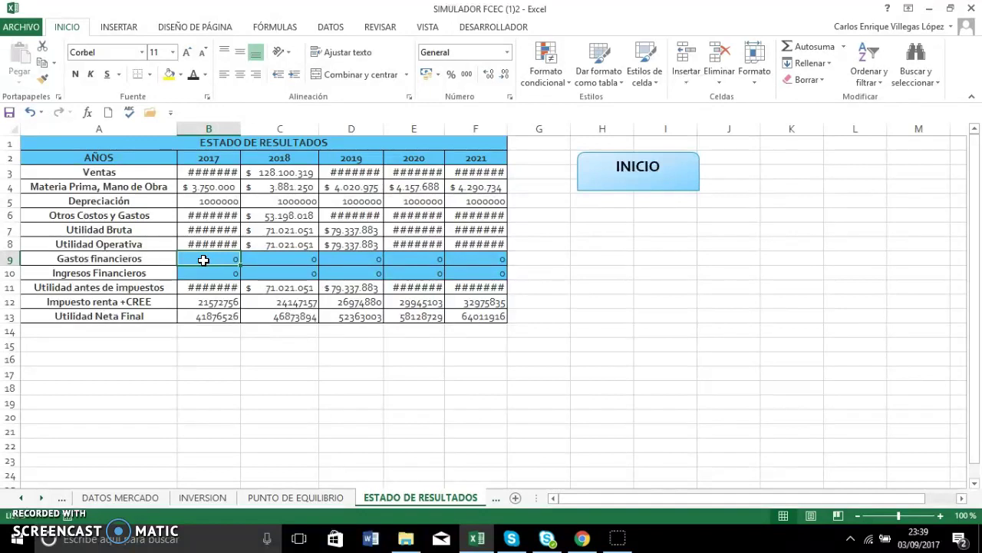
pyautogui.moveTo(204, 260); pyautogui.dragTo(449, 267)
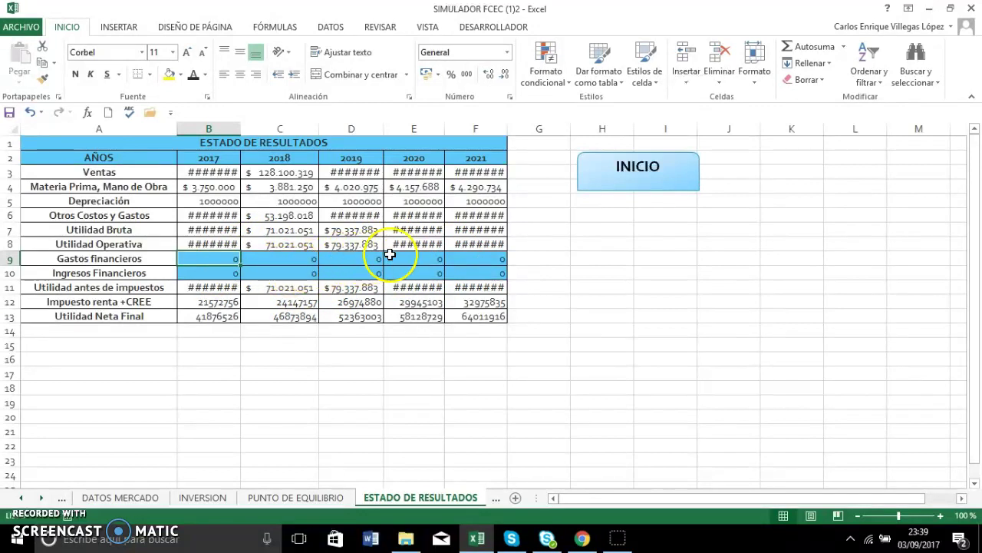
# Check the Ingresos Financieros cells for 2017, 2018 and 2019 in the income statement.
pyautogui.click(203, 274)
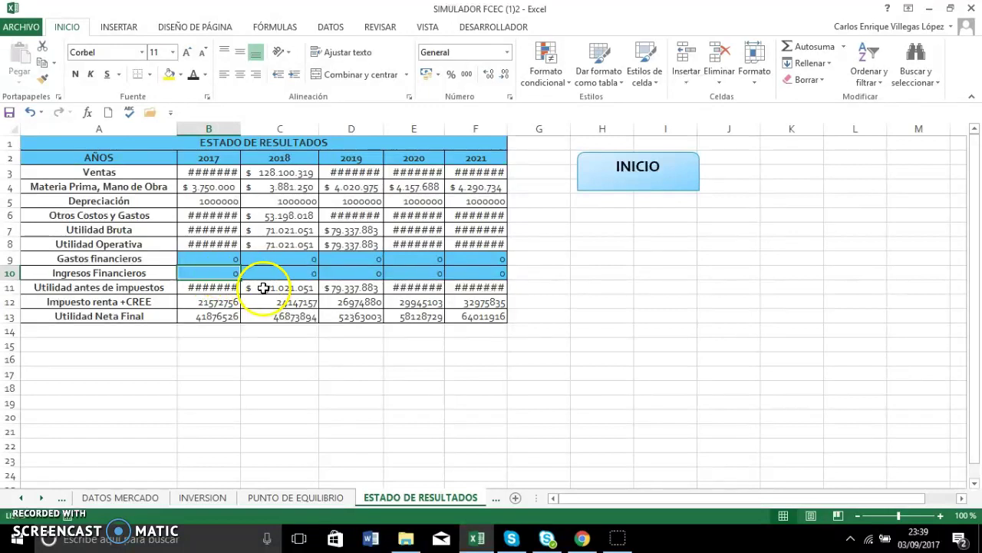
pyautogui.click(292, 274)
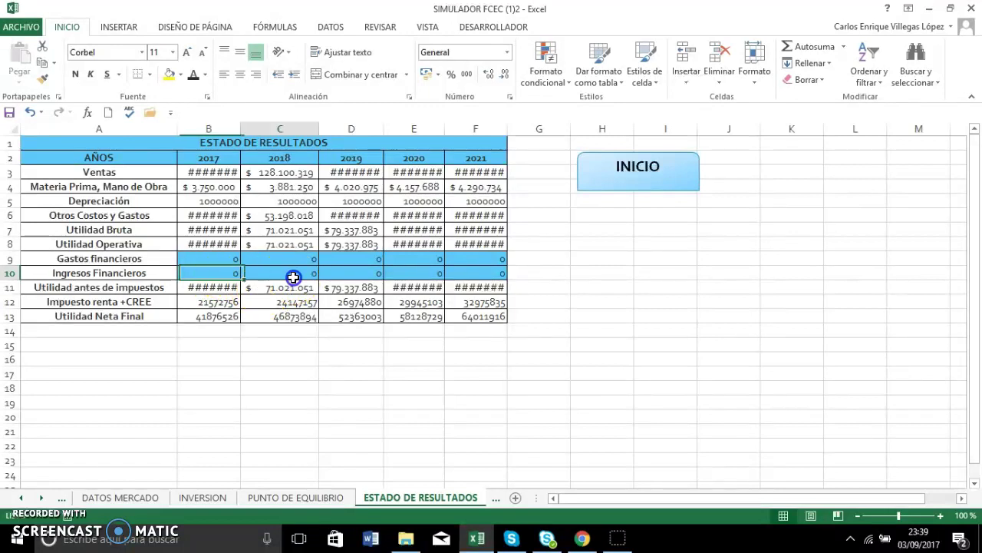
pyautogui.click(362, 272)
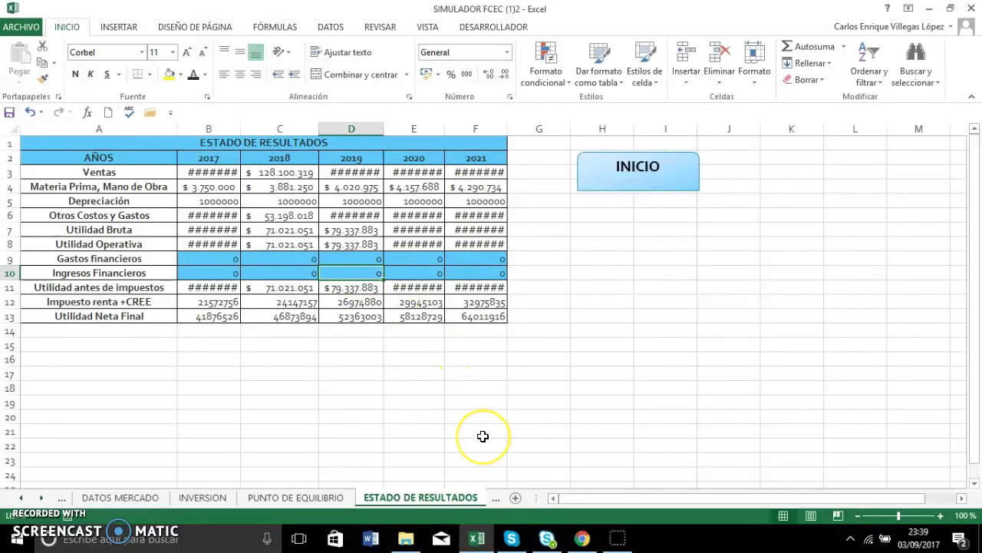
# Open the BALANCE GENERAL sheet and review its rows from Efectivo down to PASIVO + PATRIMONIO.
pyautogui.click(494, 498)
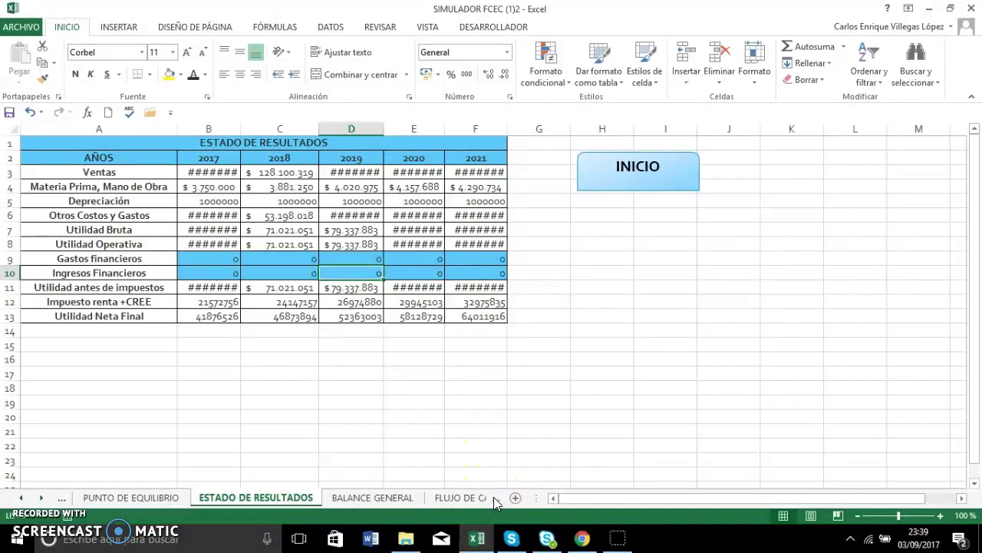
pyautogui.click(395, 499)
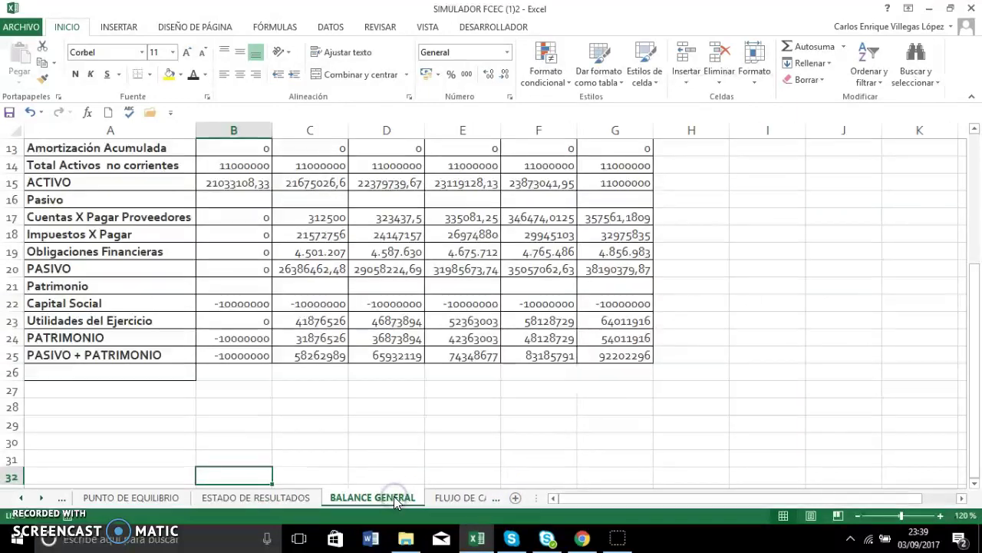
pyautogui.press('Up')
pyautogui.press('Up')
pyautogui.press('Up')
pyautogui.press('Up')
pyautogui.press('Up')
pyautogui.press('Up')
pyautogui.press('Up')
pyautogui.press('Up')
pyautogui.press('Up')
pyautogui.press('Up')
pyautogui.press('Up')
pyautogui.press('Up')
pyautogui.press('Up')
pyautogui.press('Up')
pyautogui.press('Up')
pyautogui.press('Up')
pyautogui.press('Up')
pyautogui.press('Up')
pyautogui.press('Up')
pyautogui.press('Up')
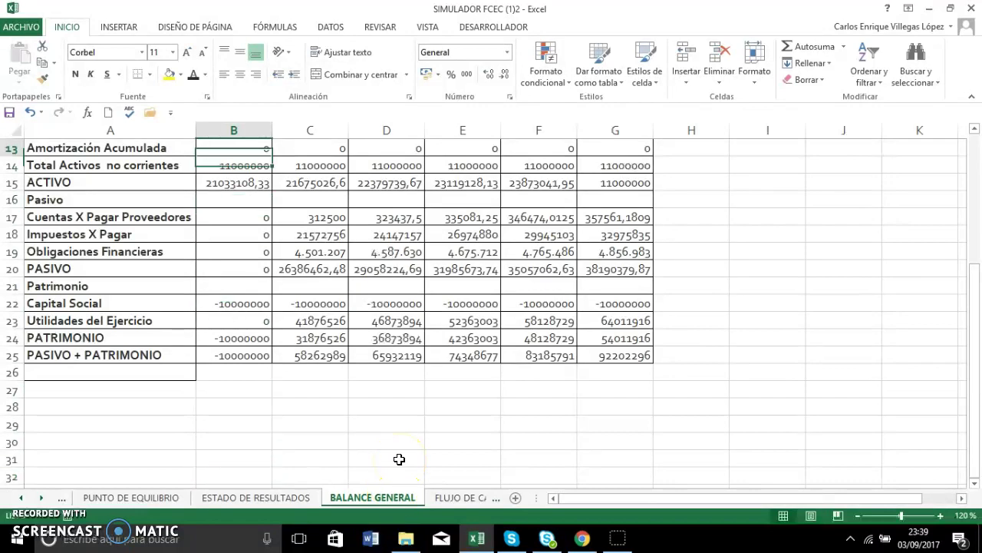
pyautogui.press('Up')
pyautogui.press('Up')
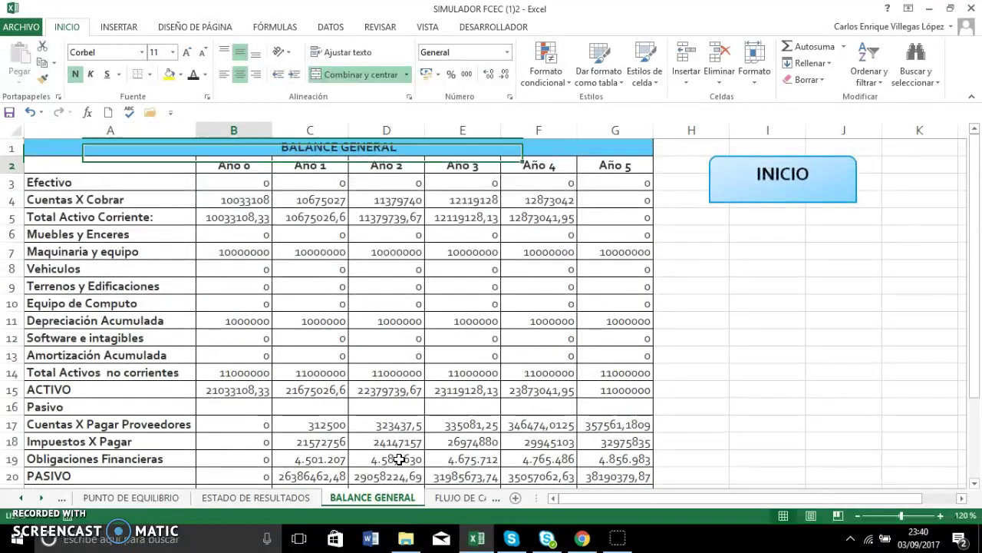
pyautogui.press('Down')
pyautogui.press('Down')
pyautogui.press('Down')
pyautogui.press('Down')
pyautogui.press('Down')
pyautogui.press('Down')
pyautogui.press('Down')
pyautogui.press('Down')
pyautogui.press('Down')
pyautogui.press('Down')
pyautogui.press('Down')
pyautogui.press('Down')
pyautogui.press('Down')
pyautogui.press('Down')
pyautogui.press('Down')
pyautogui.press('Down')
pyautogui.press('Down')
pyautogui.press('Down')
pyautogui.press('Down')
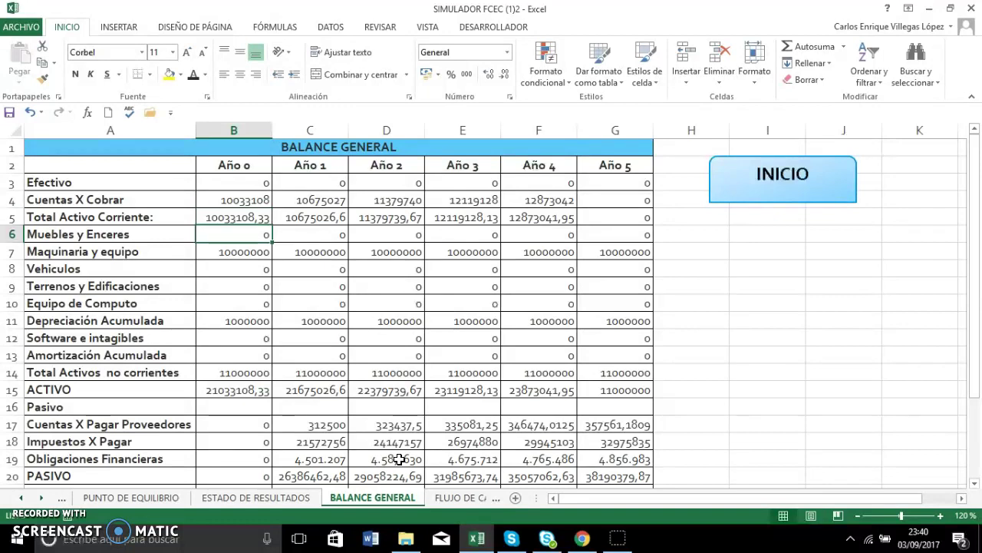
pyautogui.press('Down')
pyautogui.press('Down')
pyautogui.press('Down')
pyautogui.press('Down')
pyautogui.press('Down')
pyautogui.press('Down')
pyautogui.press('Down')
pyautogui.press('Down')
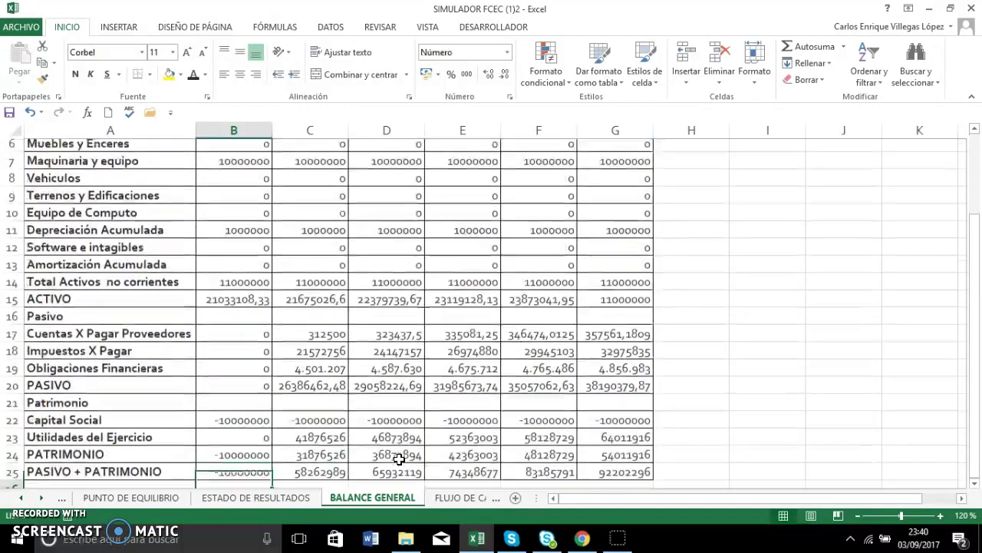
# Open the FLUJO DE CAJA sheet and examine the TIR DEL PROYECTO and VPN DEL PROYECTO results.
pyautogui.click(445, 499)
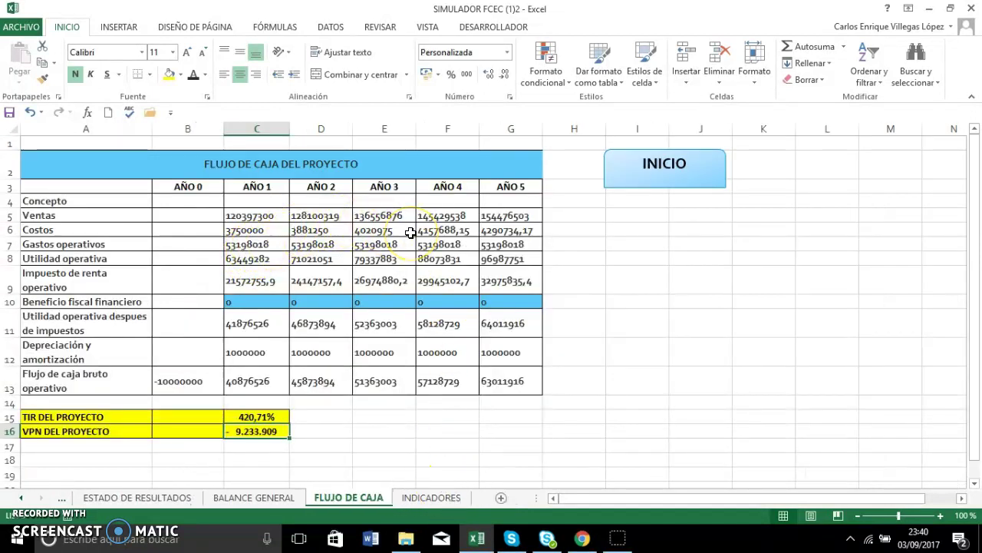
pyautogui.click(237, 412)
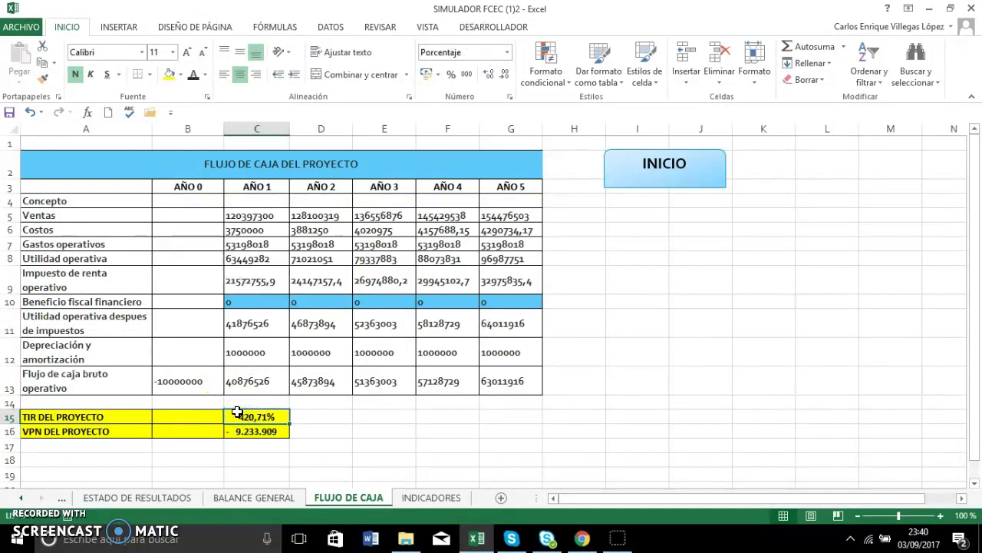
pyautogui.click(248, 434)
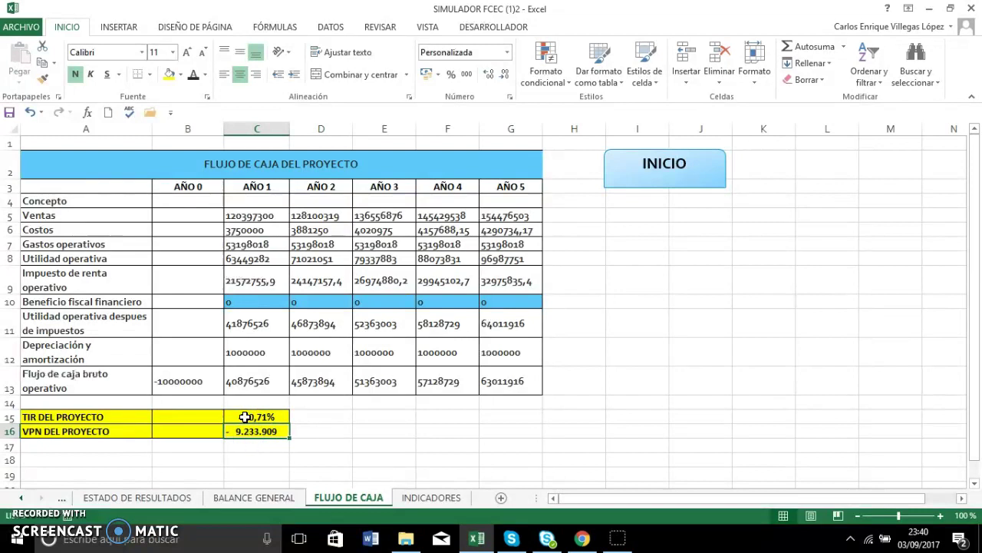
pyautogui.click(245, 417)
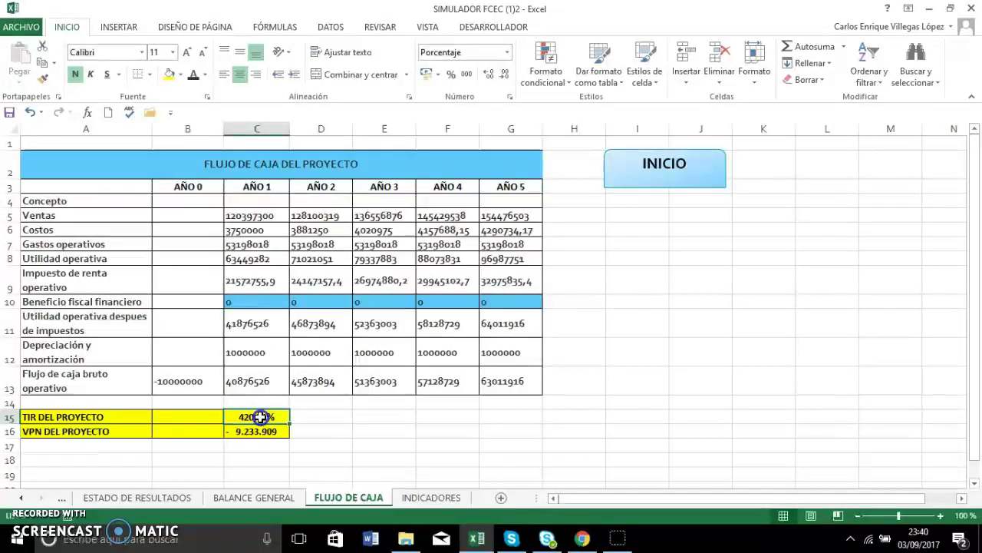
pyautogui.click(259, 416)
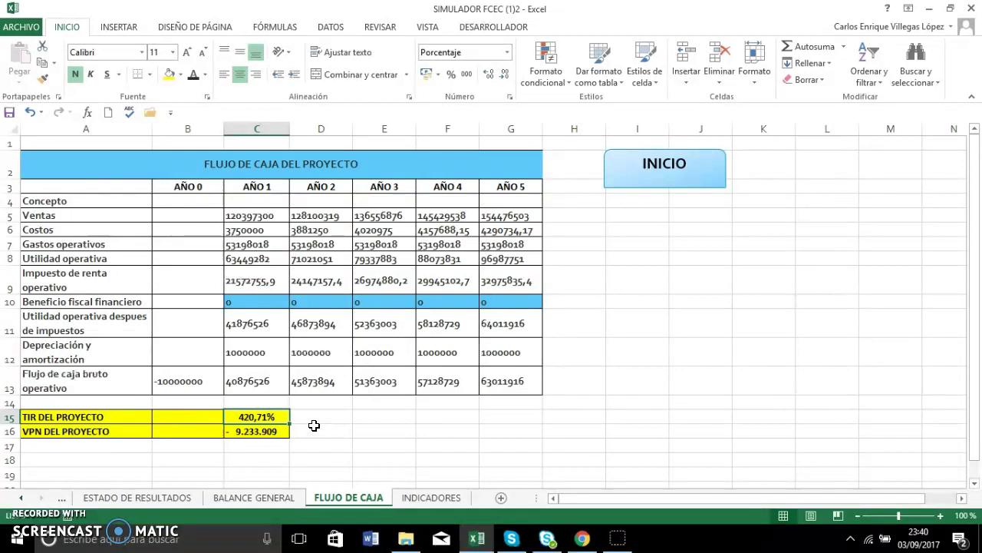
pyautogui.click(261, 417)
pyautogui.click(259, 431)
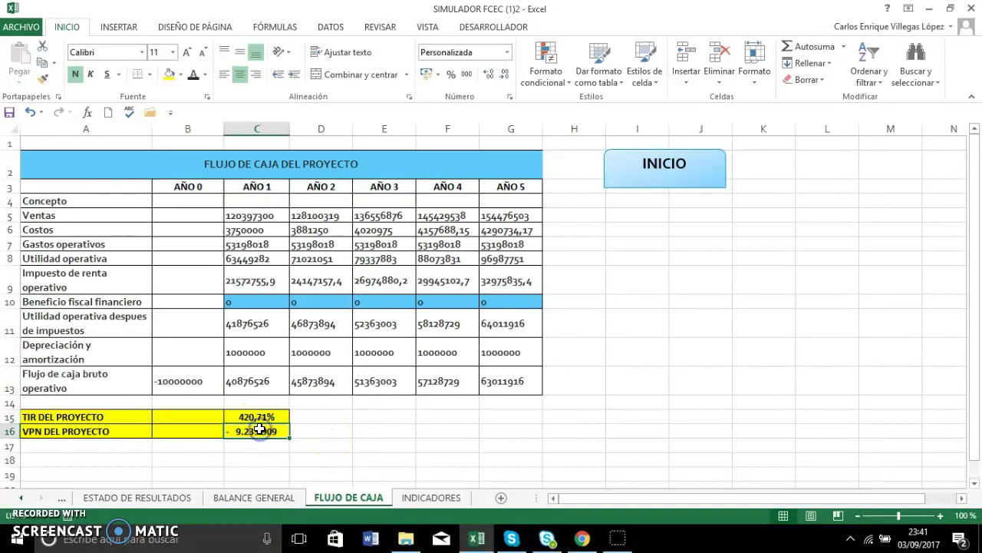
pyautogui.moveTo(262, 427); pyautogui.dragTo(260, 417)
pyautogui.click(261, 418)
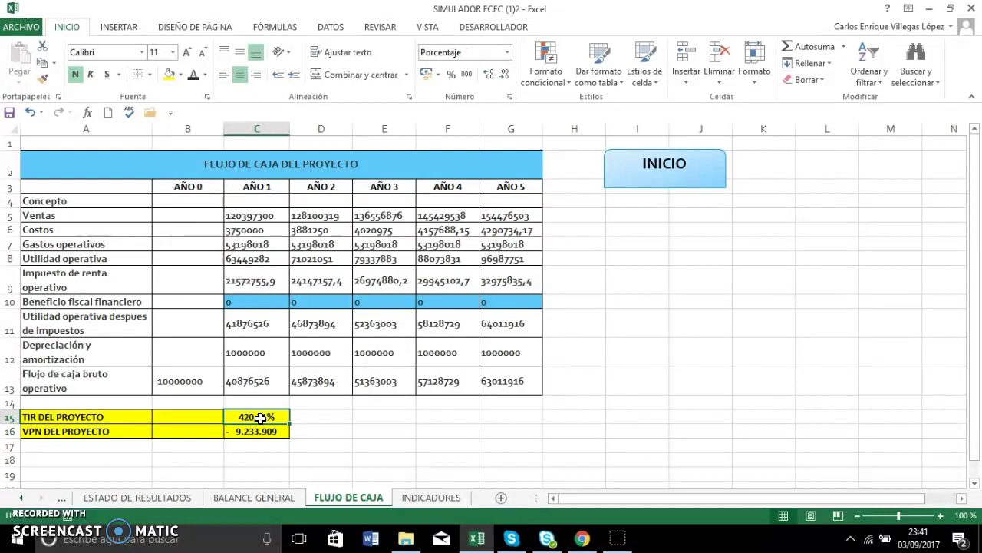
pyautogui.press('Down')
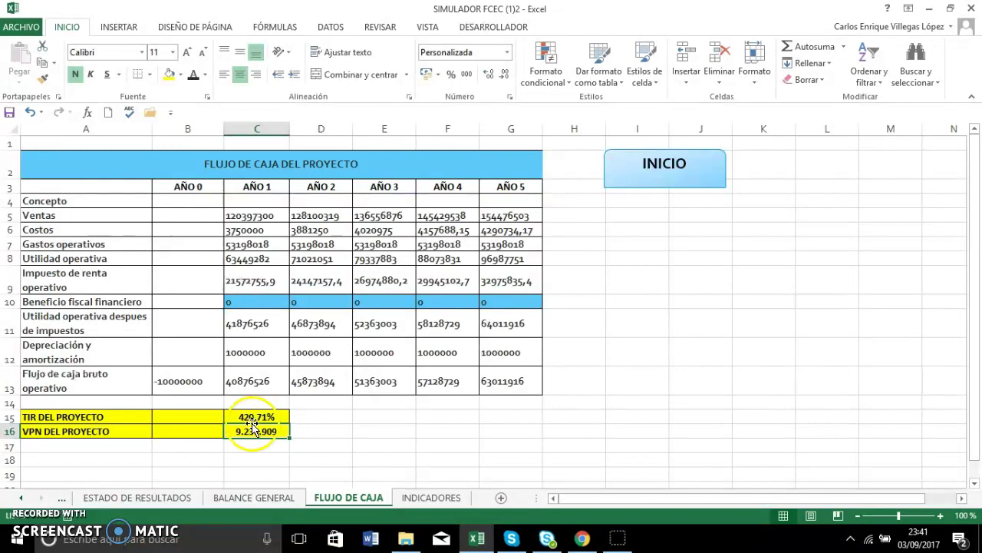
# Examine the VPN DEL PROYECTO result in the FLUJO DE CAJA sheet.
pyautogui.click(264, 430)
pyautogui.click(249, 431)
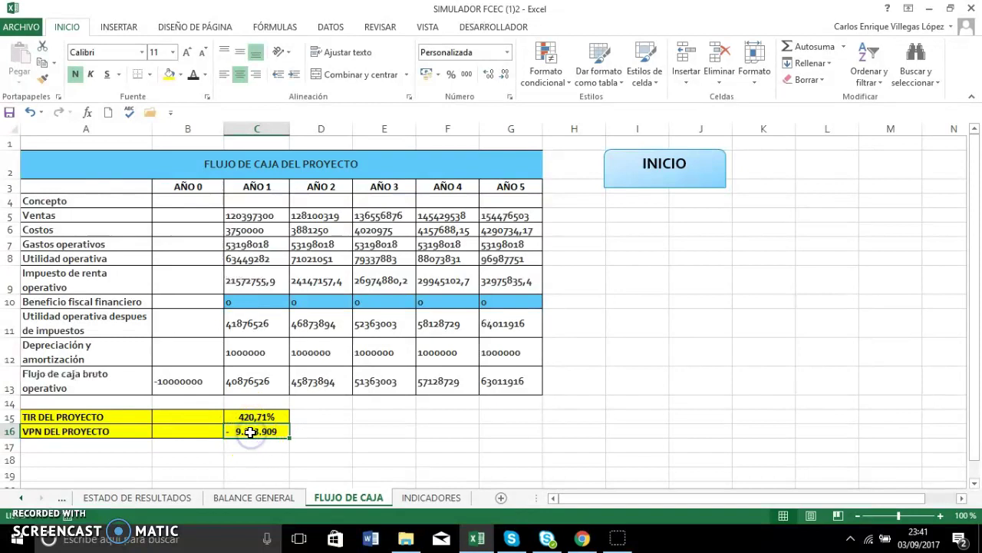
pyautogui.click(271, 432)
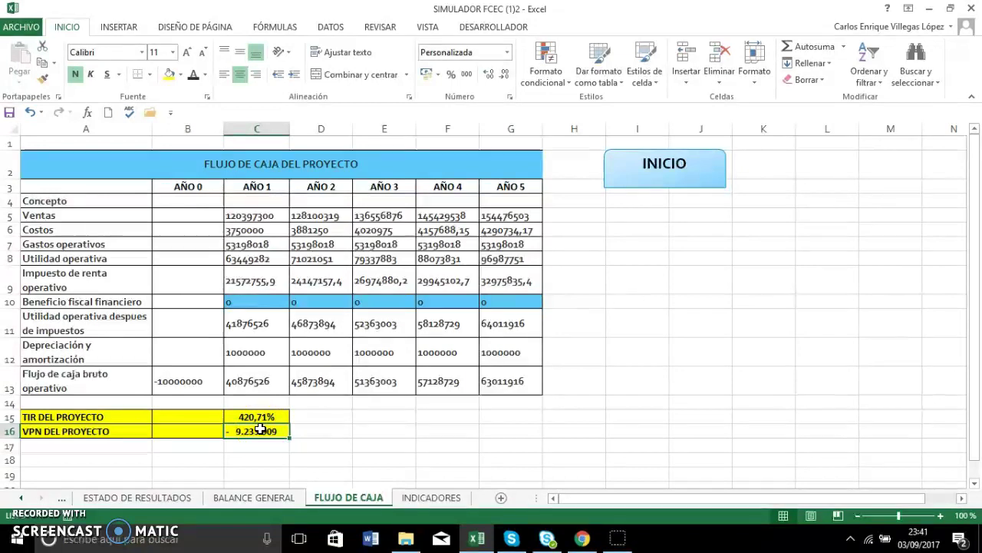
pyautogui.hscroll(10, 261, 431)
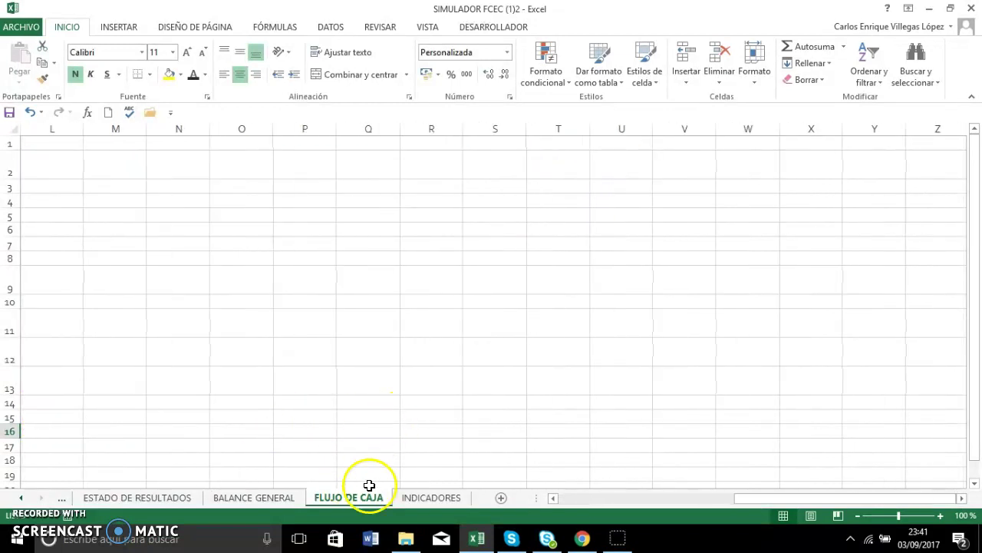
pyautogui.click(554, 498)
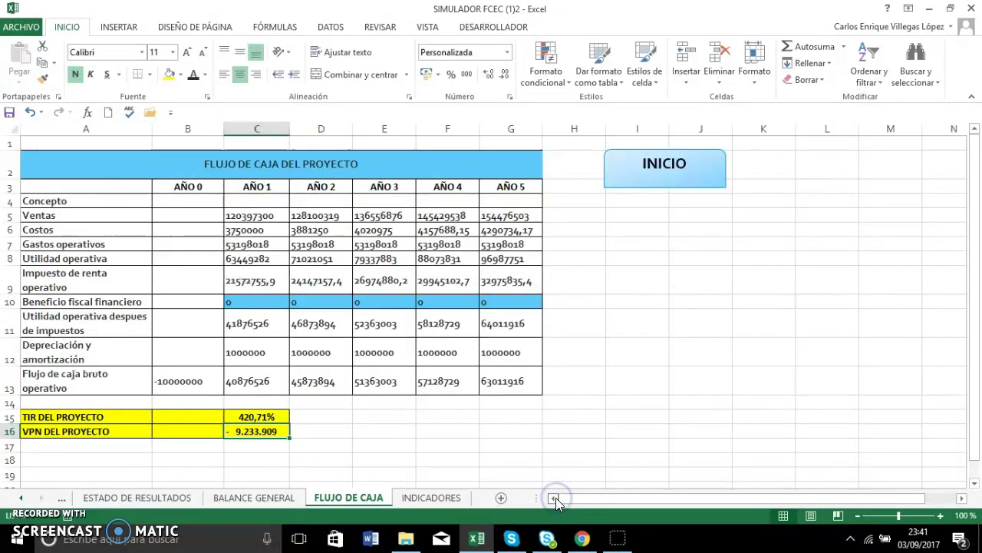
# Open the INDICADORES sheet and look over its De apalancamiento financiero and De rentabilidad ratio groups.
pyautogui.click(427, 500)
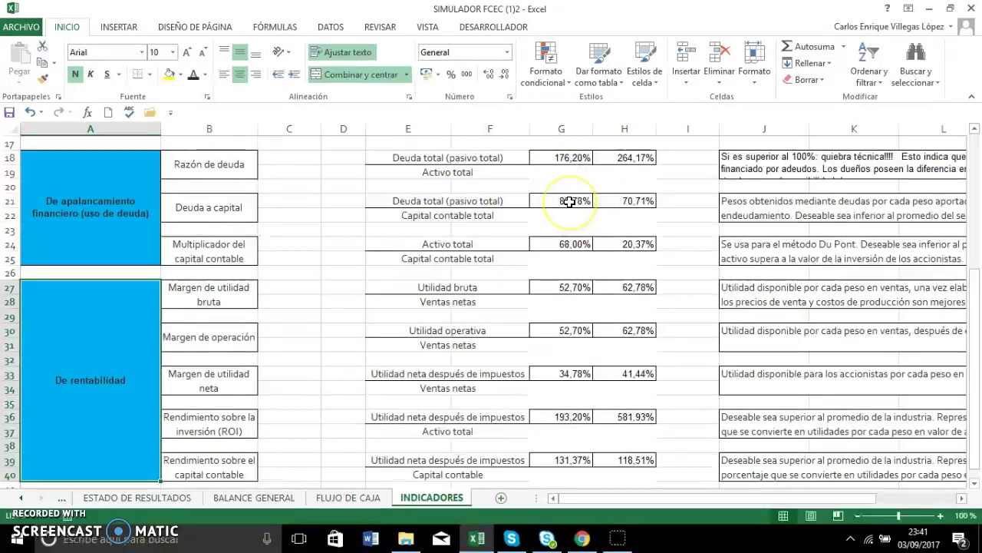
pyautogui.click(99, 225)
pyautogui.click(104, 353)
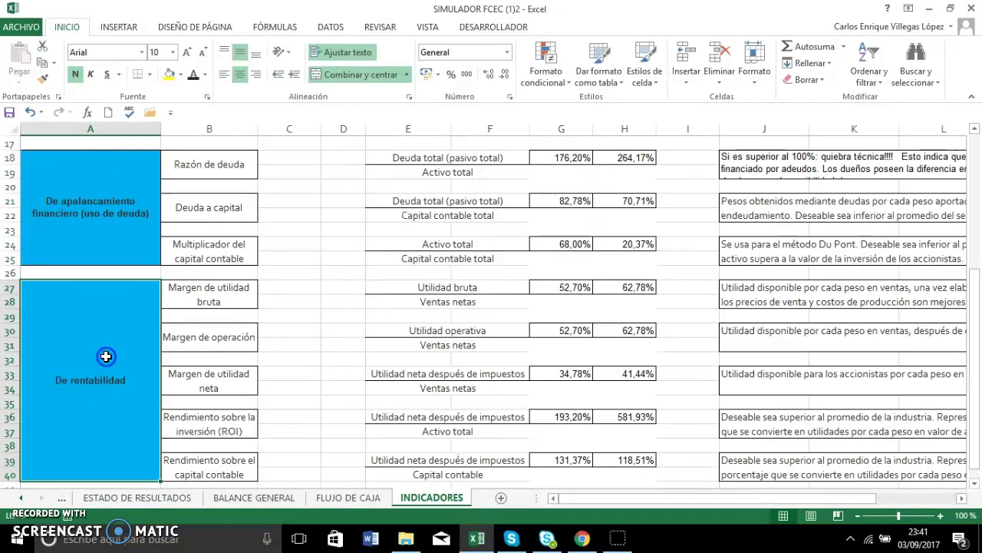
pyautogui.press('Return')
pyautogui.press('Up')
pyautogui.press('Up')
pyautogui.press('Up')
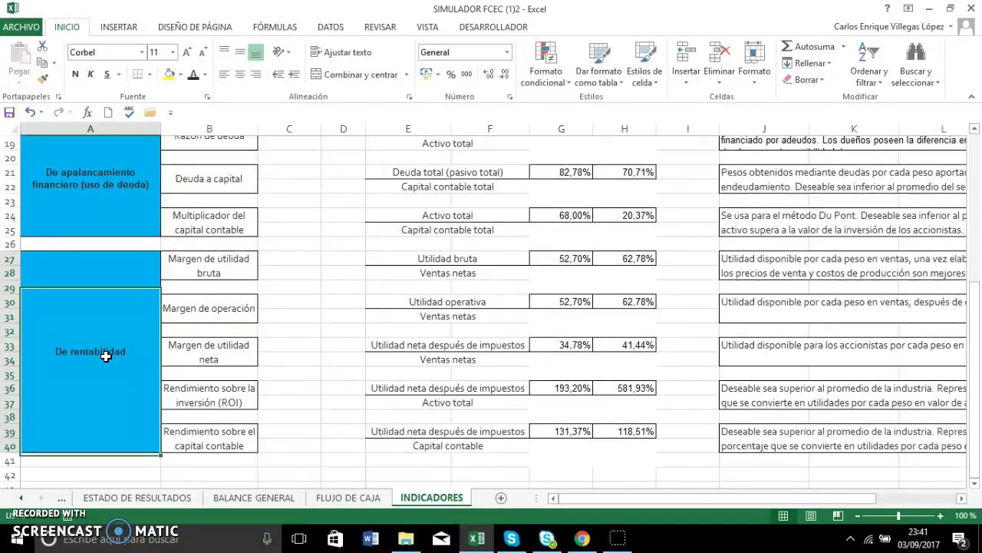
pyautogui.press('Down')
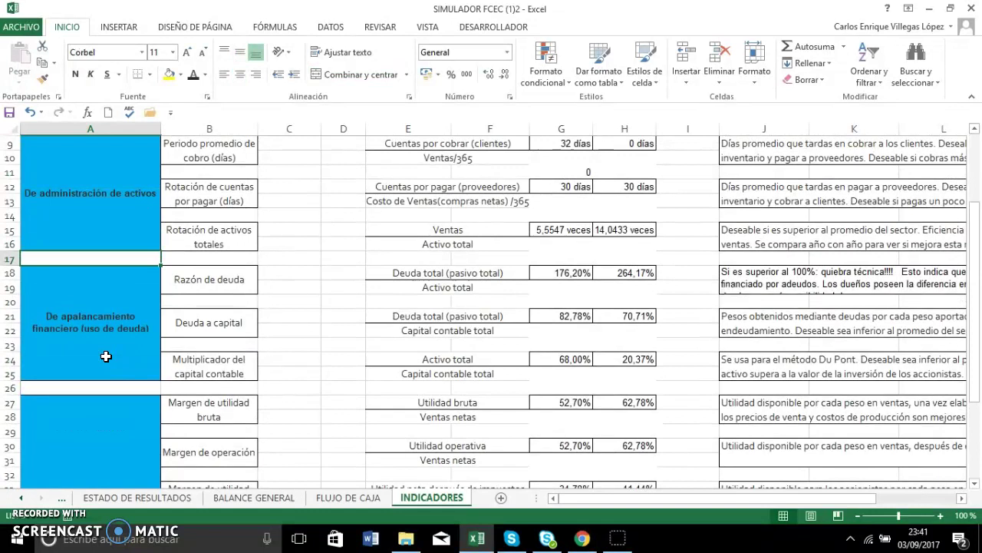
# Review the De administración de activos and De liquidez ratio groups up to the CALCULO DE RAZONES FINANCIERAS heading.
pyautogui.press('Up')
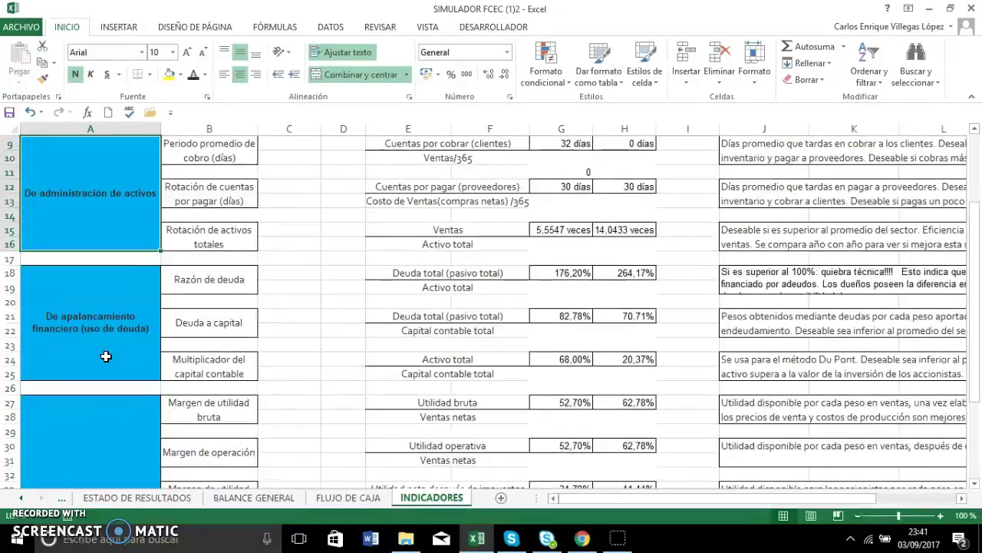
pyautogui.press('Up')
pyautogui.press('Up')
pyautogui.press('Up')
pyautogui.press('Up')
pyautogui.press('Up')
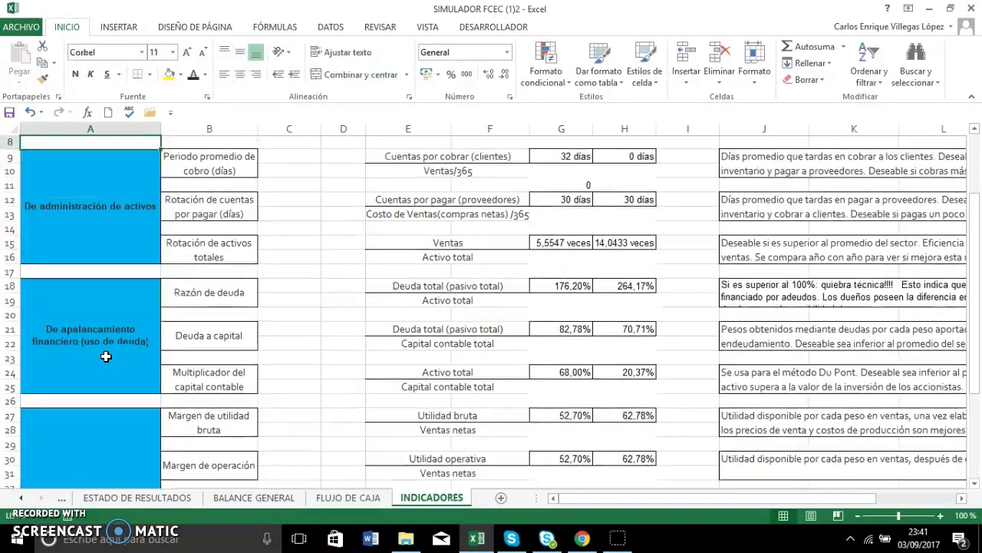
pyautogui.press('Down')
pyautogui.press('Down')
pyautogui.press('Down')
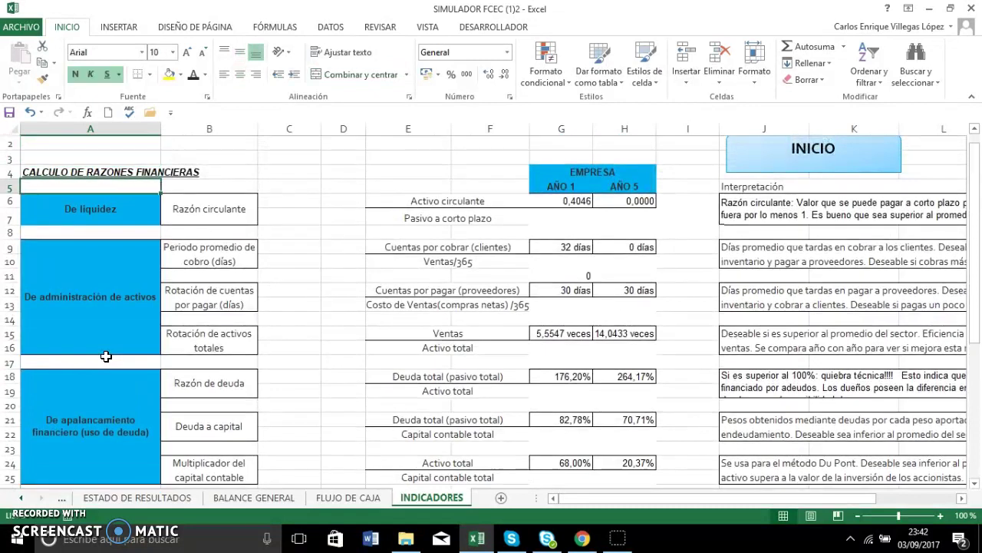
# Check the Razón circulante values for AÑO 1 and AÑO 5 in the EMPRESA columns.
pyautogui.press('Right')
pyautogui.press('Right')
pyautogui.press('Right')
pyautogui.press('Right')
pyautogui.press('Right')
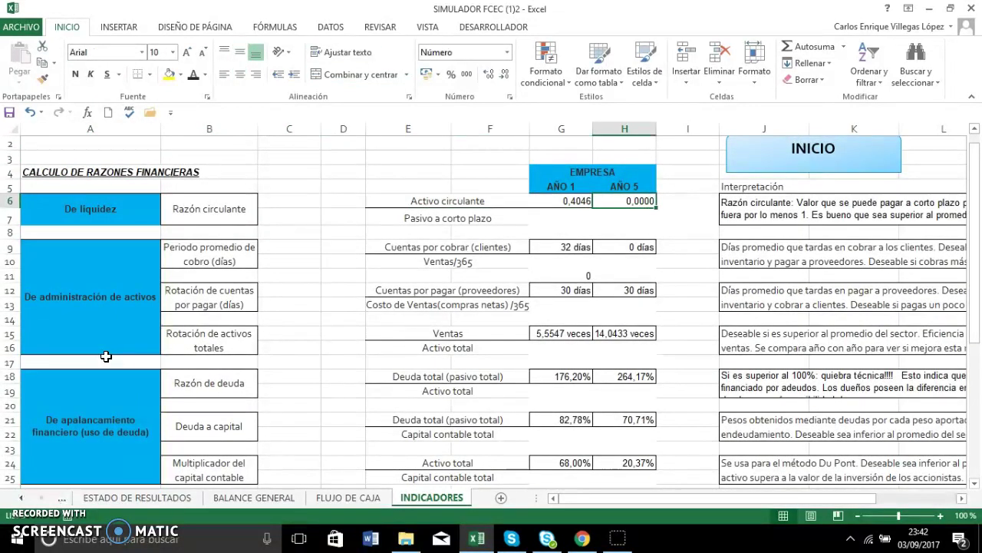
pyautogui.press('Left')
pyautogui.press('Right')
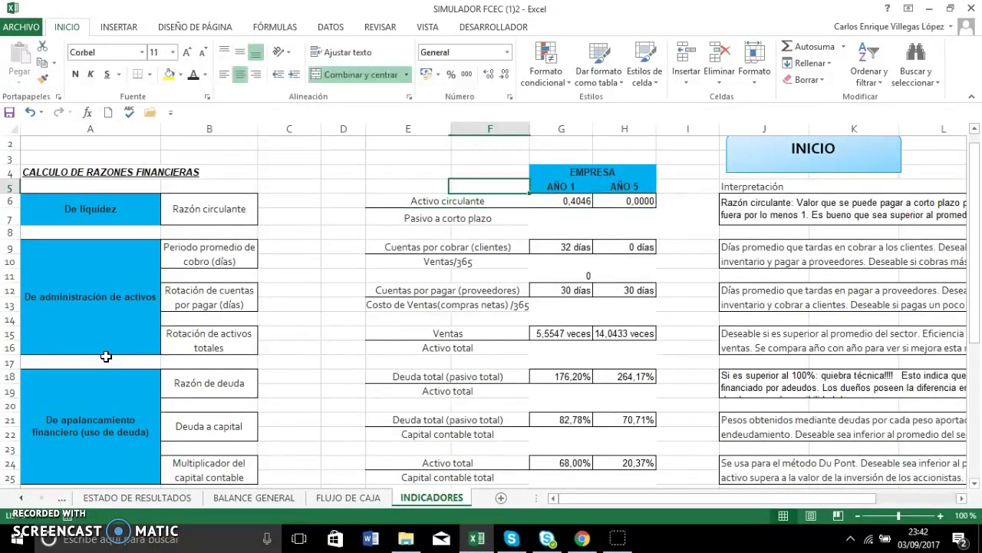
pyautogui.press('Right')
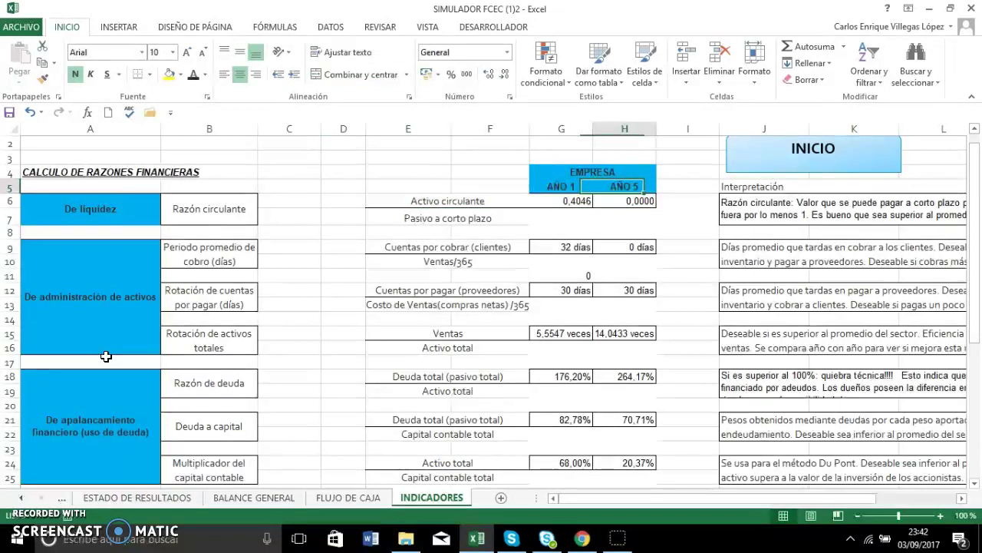
pyautogui.press('Down')
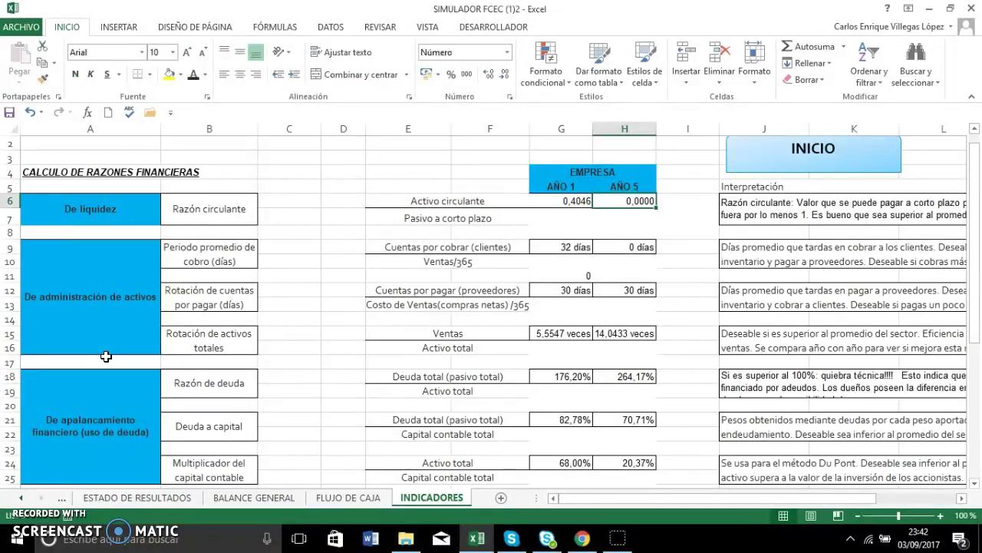
# Read the Interpretación texts from Razón circulante down to Multiplicador del capital contable.
pyautogui.press('Right')
pyautogui.press('Right')
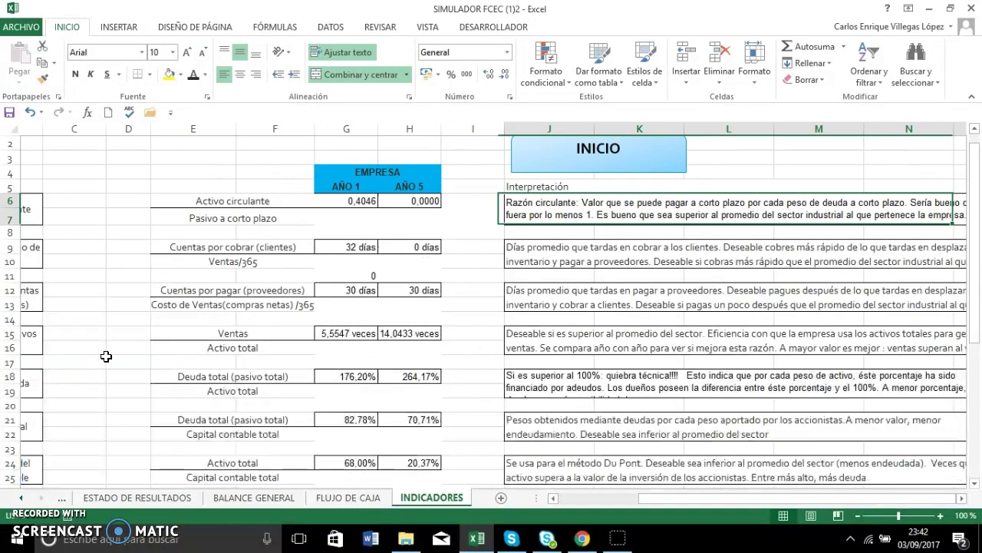
pyautogui.press('Down')
pyautogui.press('Down')
pyautogui.press('Down')
pyautogui.press('Down')
pyautogui.press('Down')
pyautogui.press('Down')
pyautogui.press('Down')
pyautogui.press('Down')
pyautogui.press('Down')
pyautogui.press('Down')
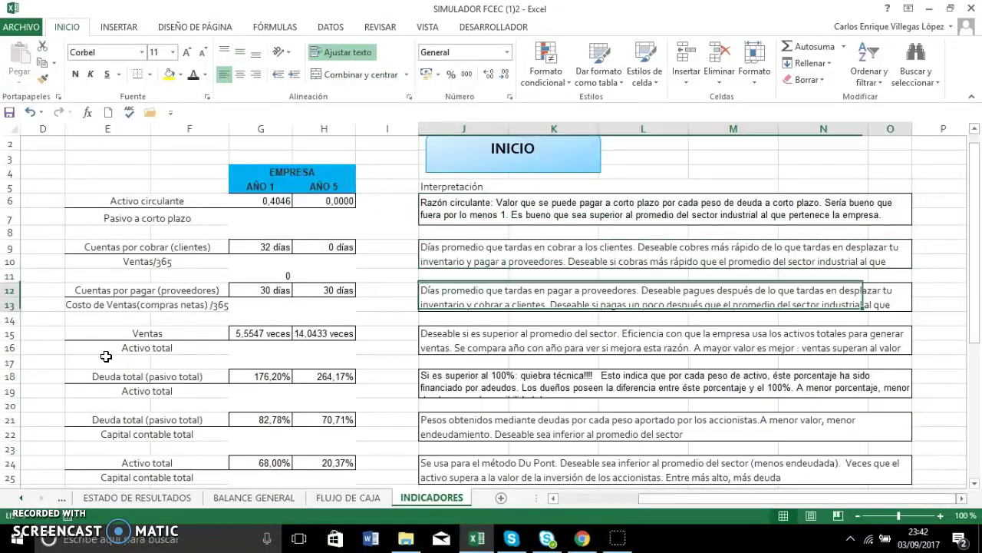
pyautogui.press('Down')
pyautogui.press('Down')
pyautogui.press('Down')
pyautogui.press('Down')
pyautogui.press('Down')
pyautogui.press('Down')
pyautogui.press('Down')
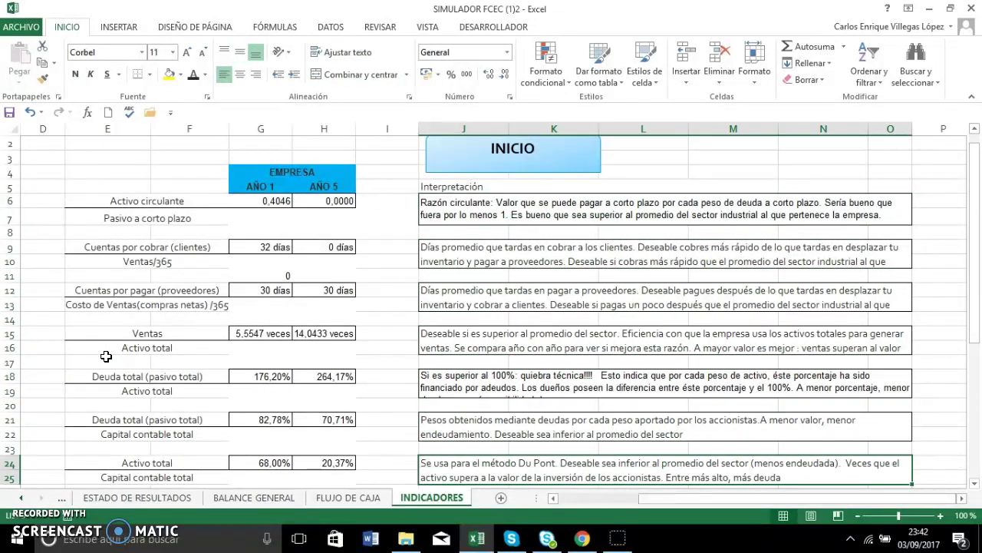
# Read the Interpretación texts of the profitability ratios, from Utilidad bruta over Ventas netas to return on Capital contable.
pyautogui.press('Down')
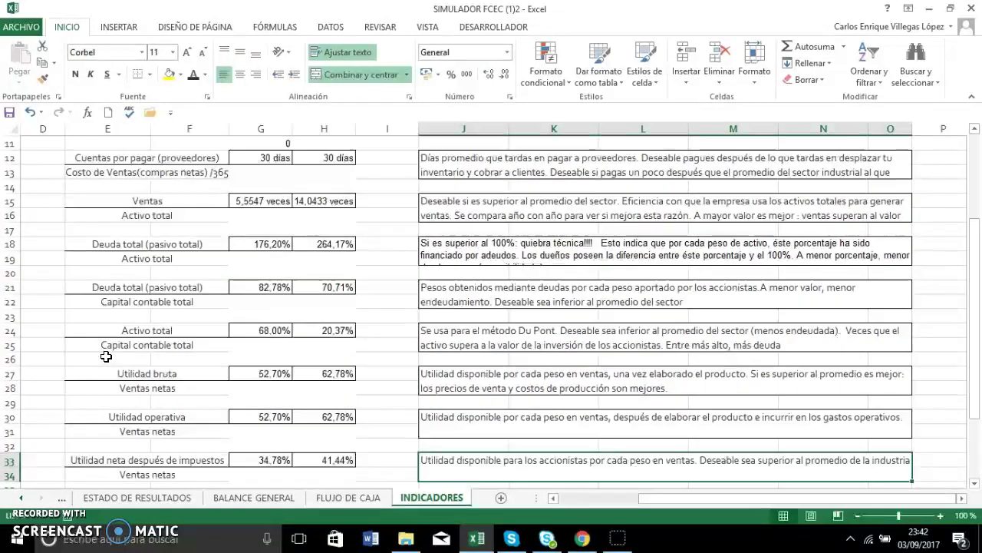
pyautogui.press('Down')
pyautogui.press('Down')
pyautogui.press('Down')
pyautogui.press('Down')
pyautogui.press('Down')
pyautogui.press('Down')
pyautogui.press('Down')
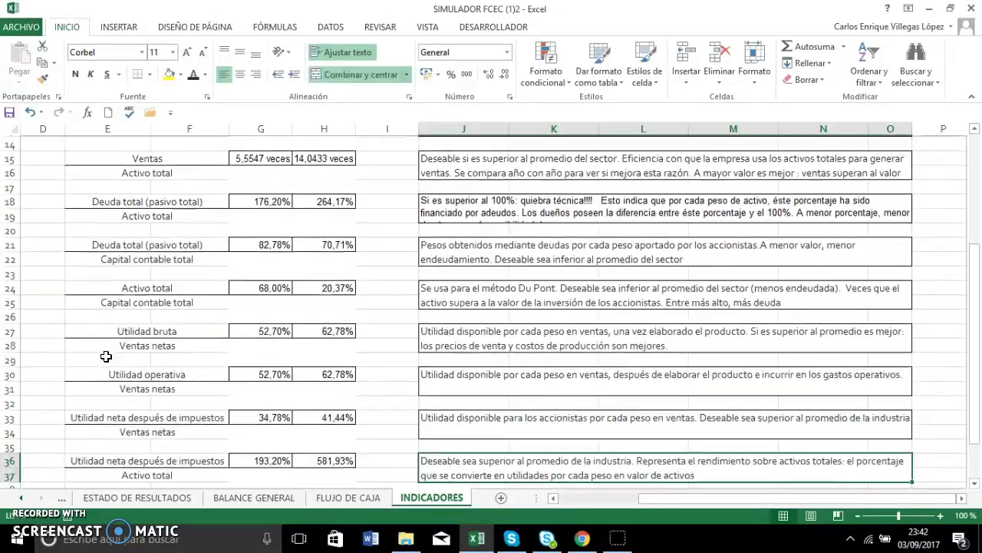
pyautogui.press('Up')
pyautogui.press('Up')
pyautogui.press('Up')
pyautogui.press('Up')
pyautogui.press('Up')
pyautogui.press('Up')
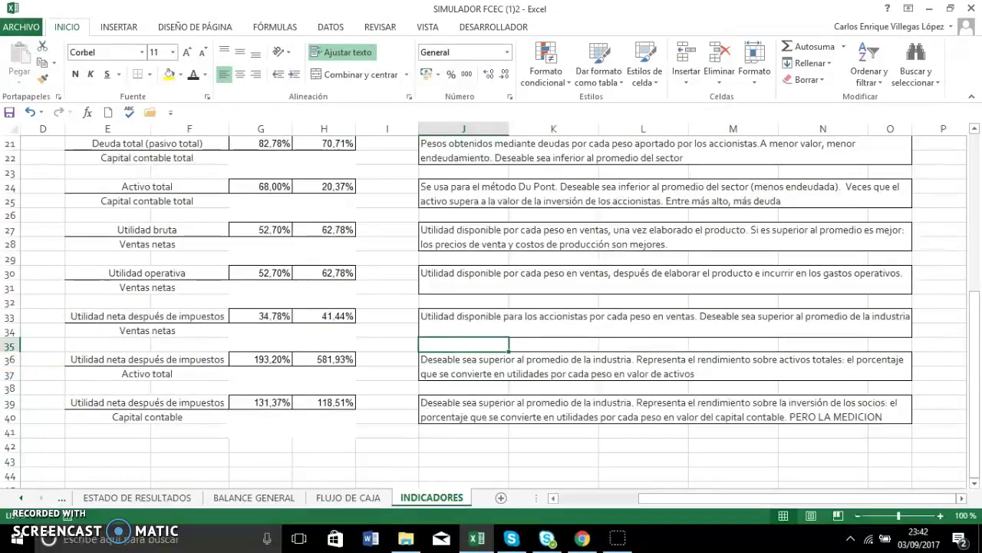
# Go back through the ESTADO DE RESULTADOS, DATOS MERCADO and COSTOS Y GASTOS sheets to DATOS MACROECONOMICOS.
pyautogui.click(150, 498)
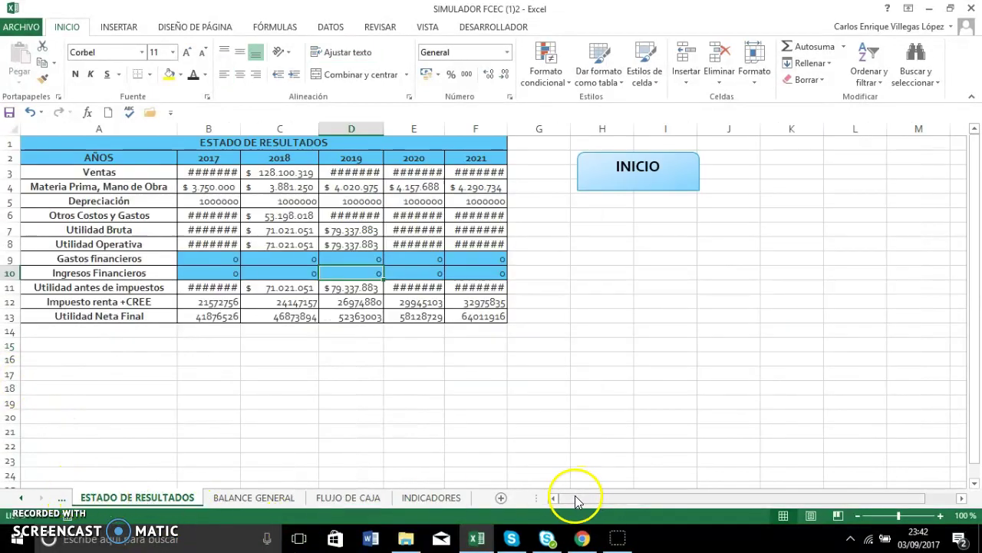
pyautogui.click(63, 499)
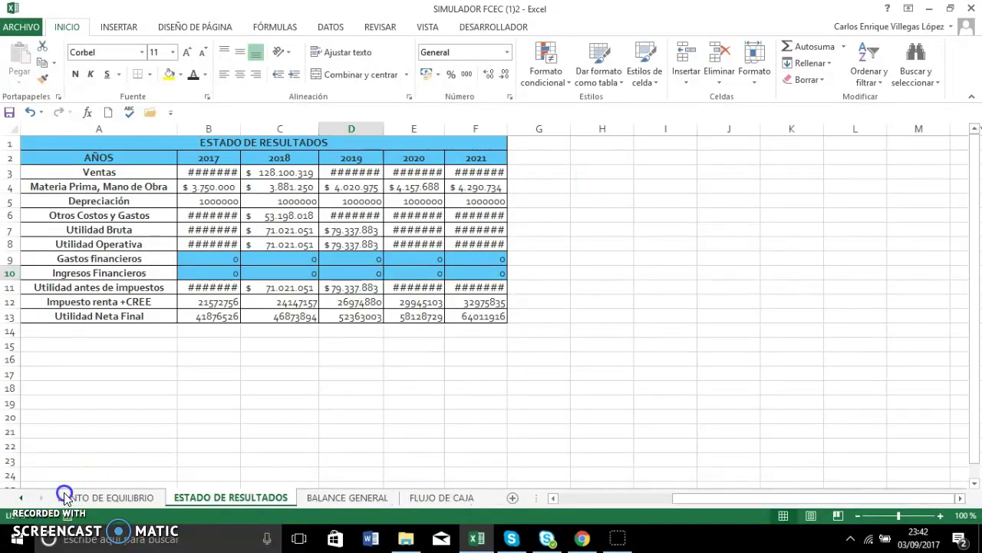
pyautogui.click(63, 498)
pyautogui.click(63, 498)
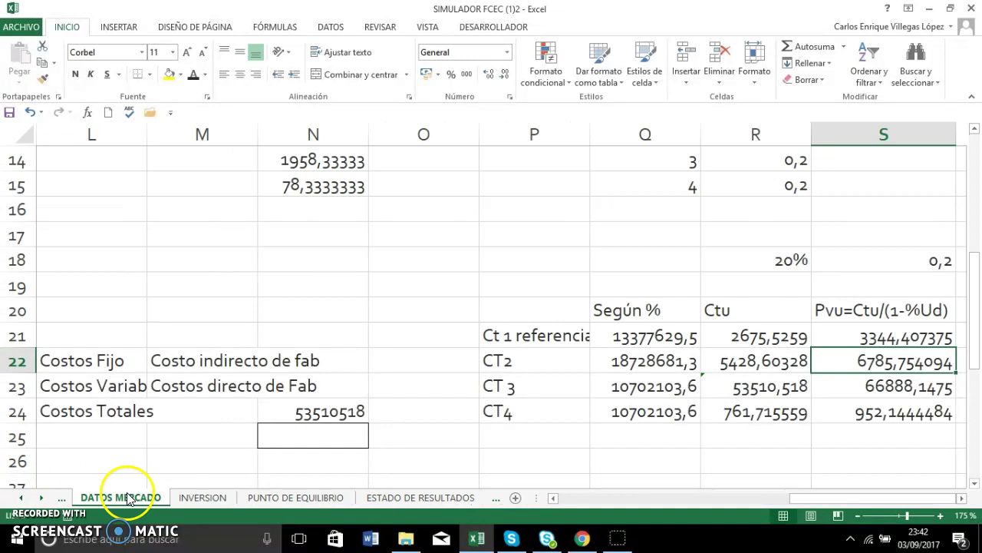
pyautogui.click(44, 497)
pyautogui.click(60, 497)
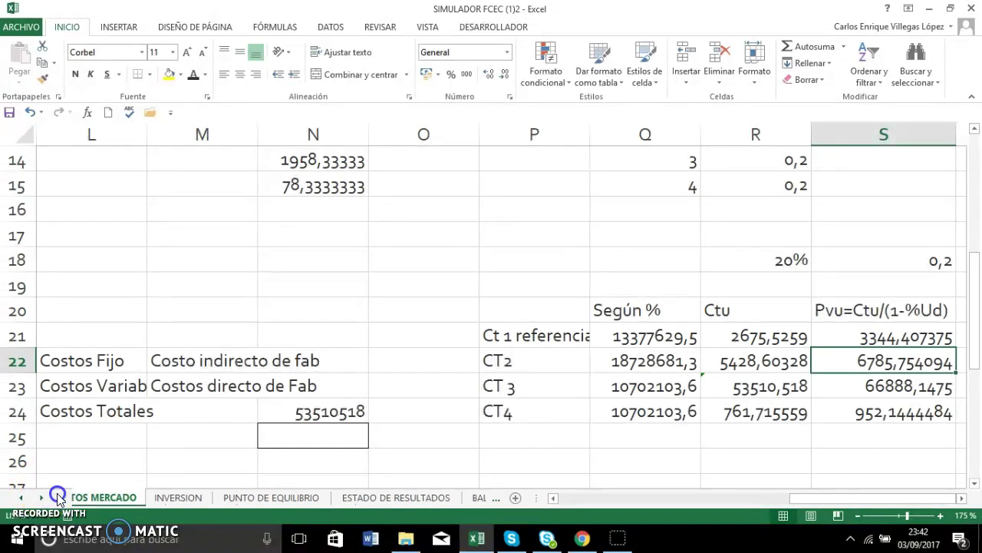
pyautogui.click(60, 497)
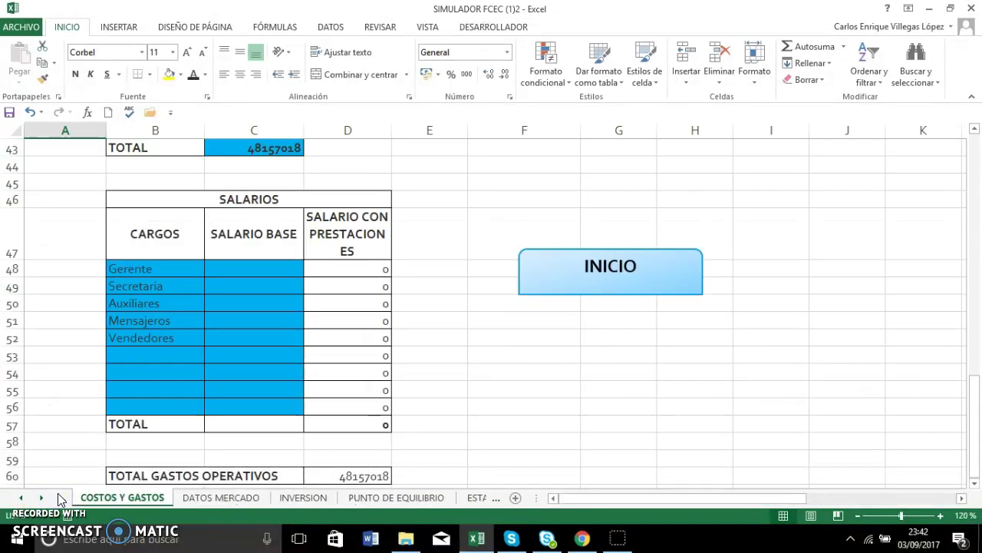
pyautogui.click(60, 497)
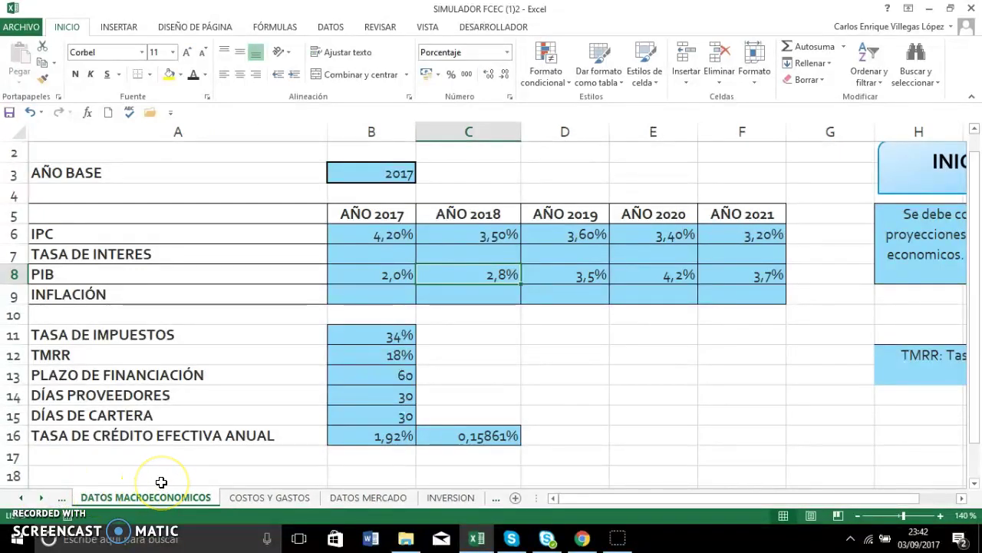
# Group the COSTOS Y GASTOS sheet with DATOS MACROECONOMICOS and set the zoom to 110%.
pyautogui.keyDown('ctrl'); pyautogui.click(256, 500); pyautogui.keyUp('ctrl')
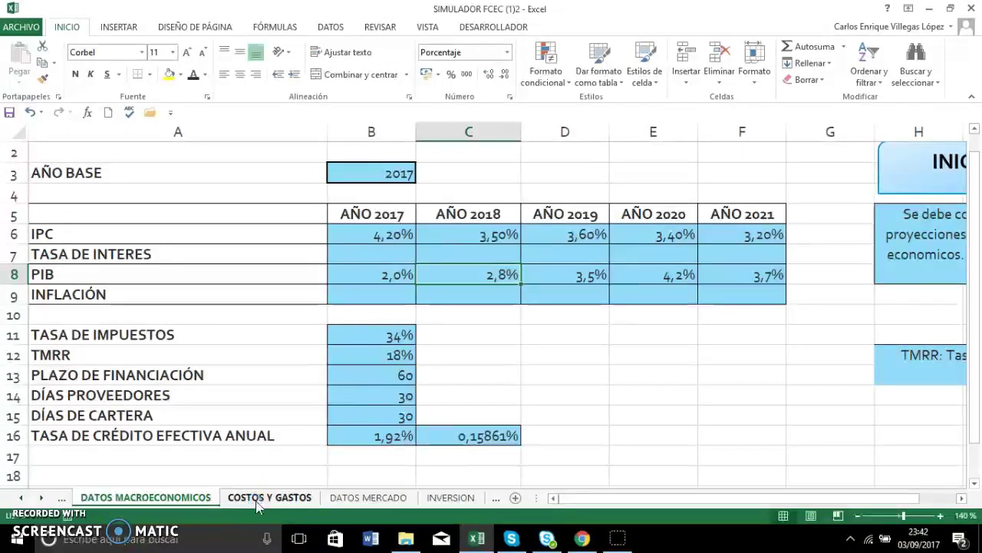
pyautogui.scroll(2, 256, 500)
pyautogui.scroll(-6, 256, 500)
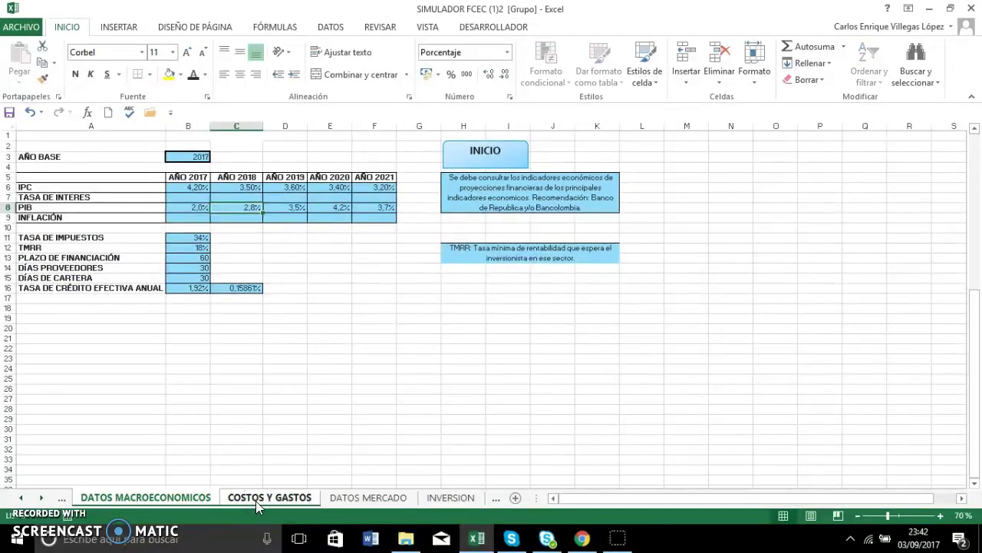
pyautogui.click(942, 516)
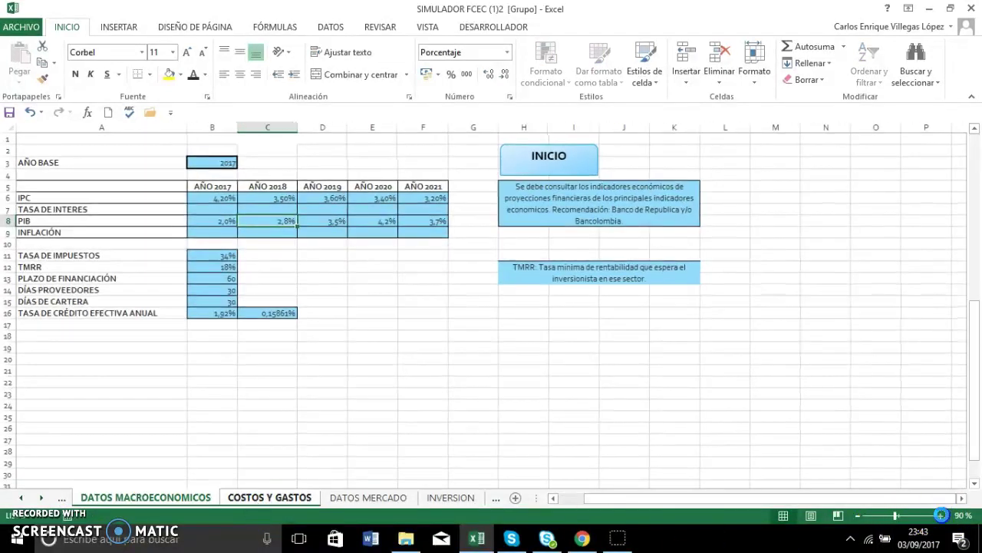
pyautogui.click(942, 516)
pyautogui.click(943, 516)
pyautogui.click(942, 515)
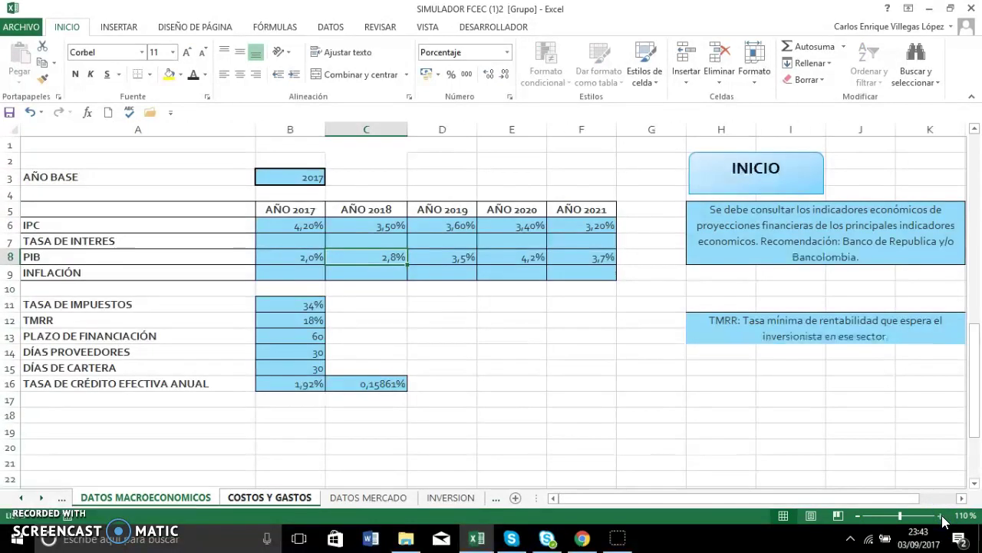